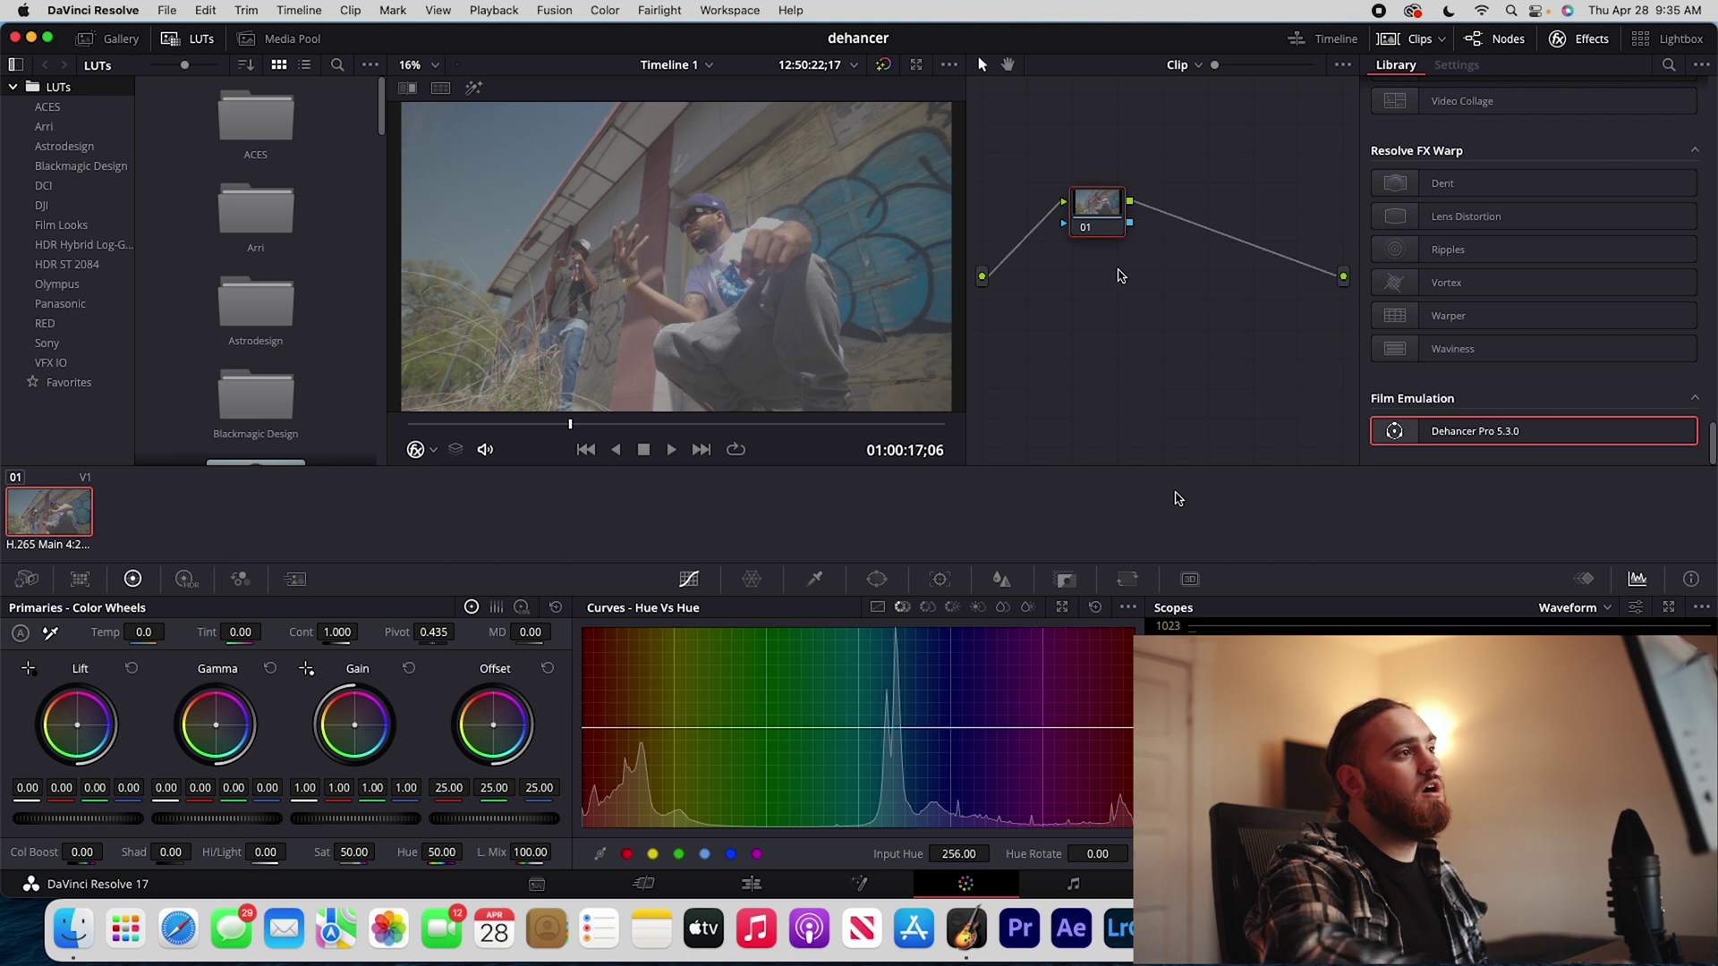
Step: Tidy node 01, save the project, and set Lift to -0.11 and Gain to 1.18
{"action": "left_click_drag", "start_coordinate": [1101, 223], "coordinate": [1055, 288]}
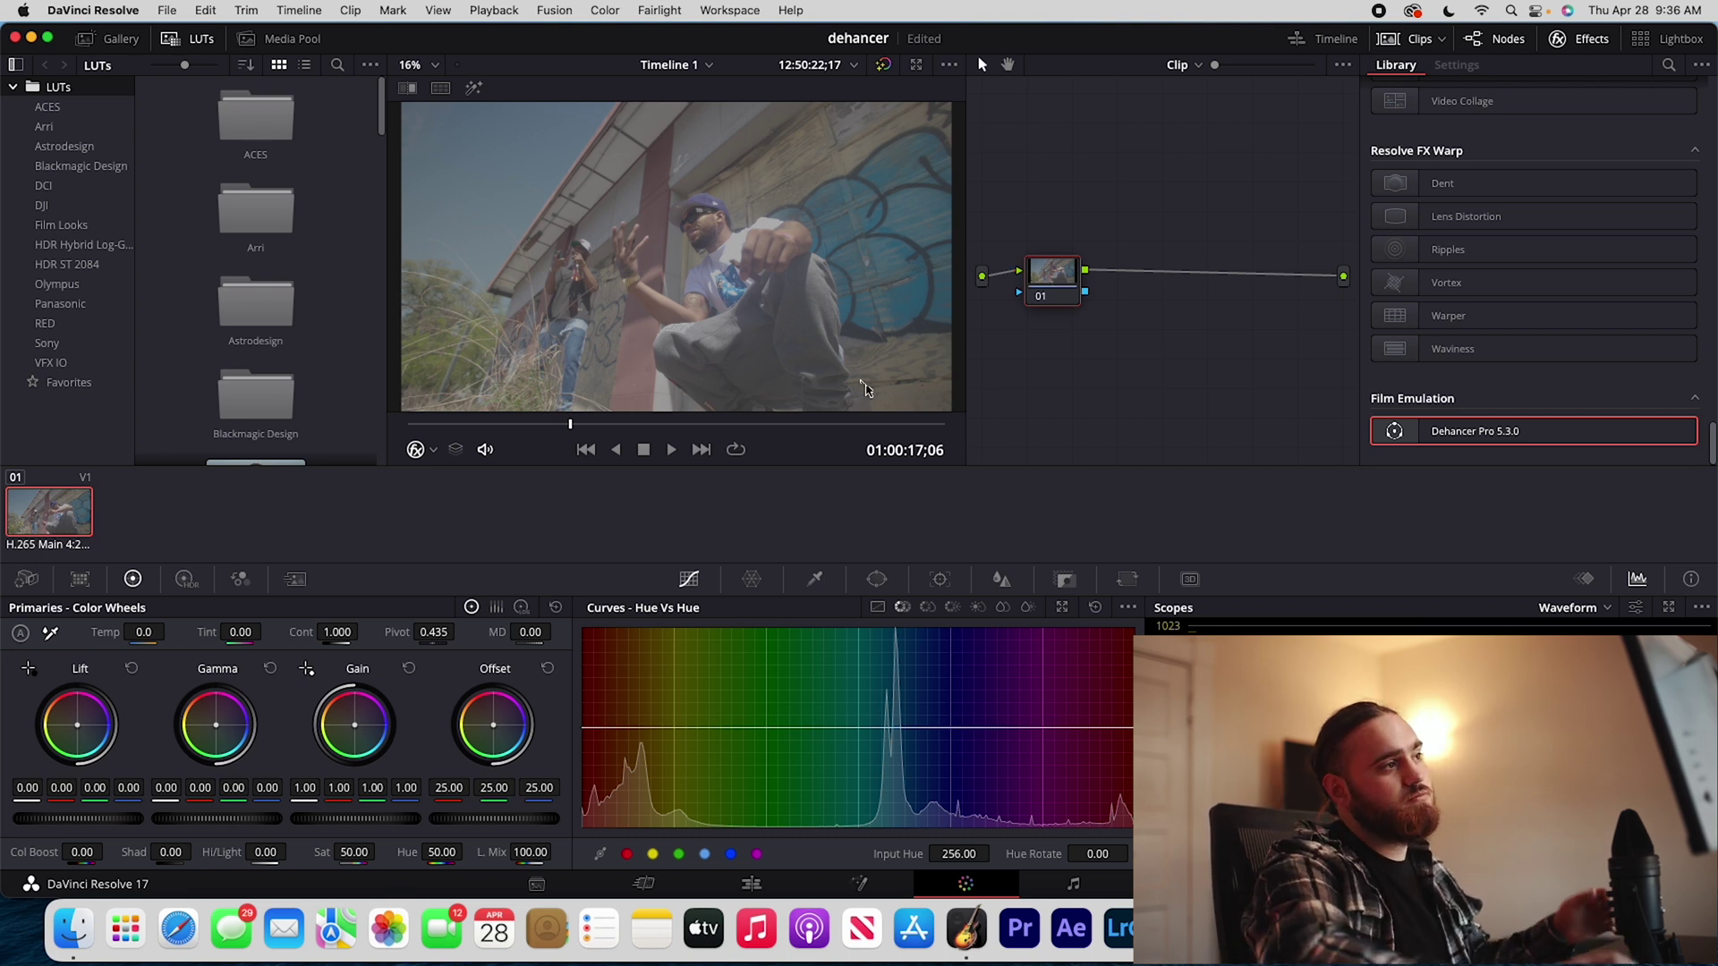
{"action": "key", "text": "super+s"}
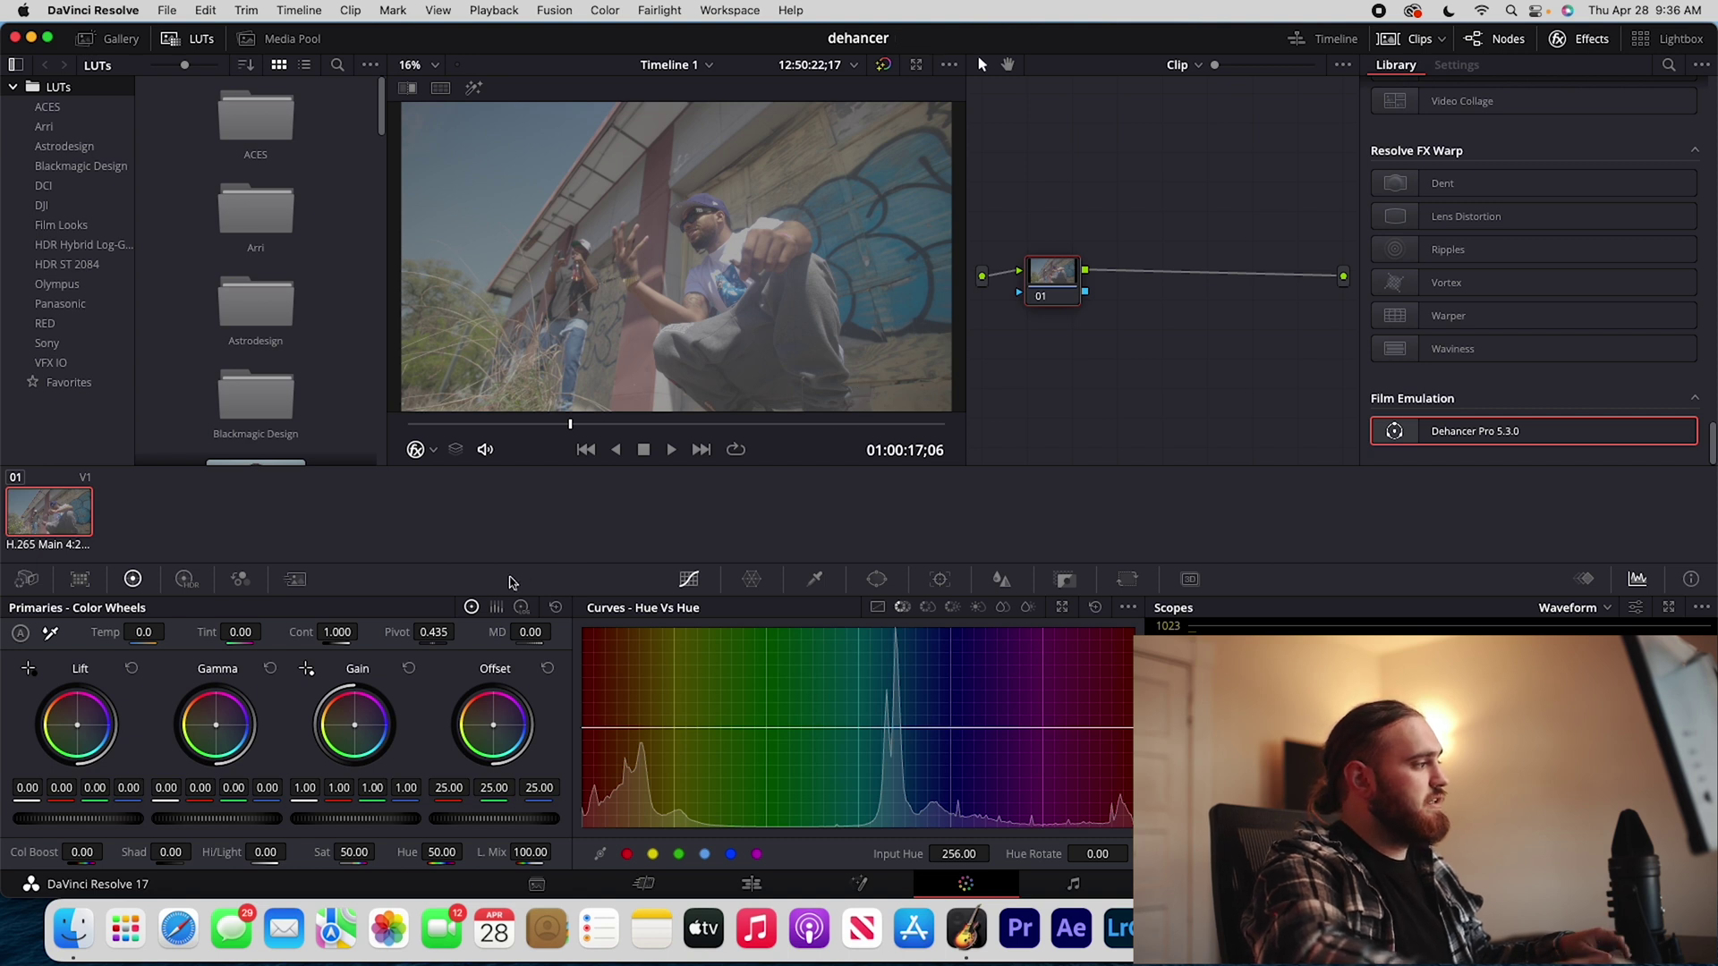
{"action": "left_click_drag", "start_coordinate": [79, 817], "coordinate": [32, 817]}
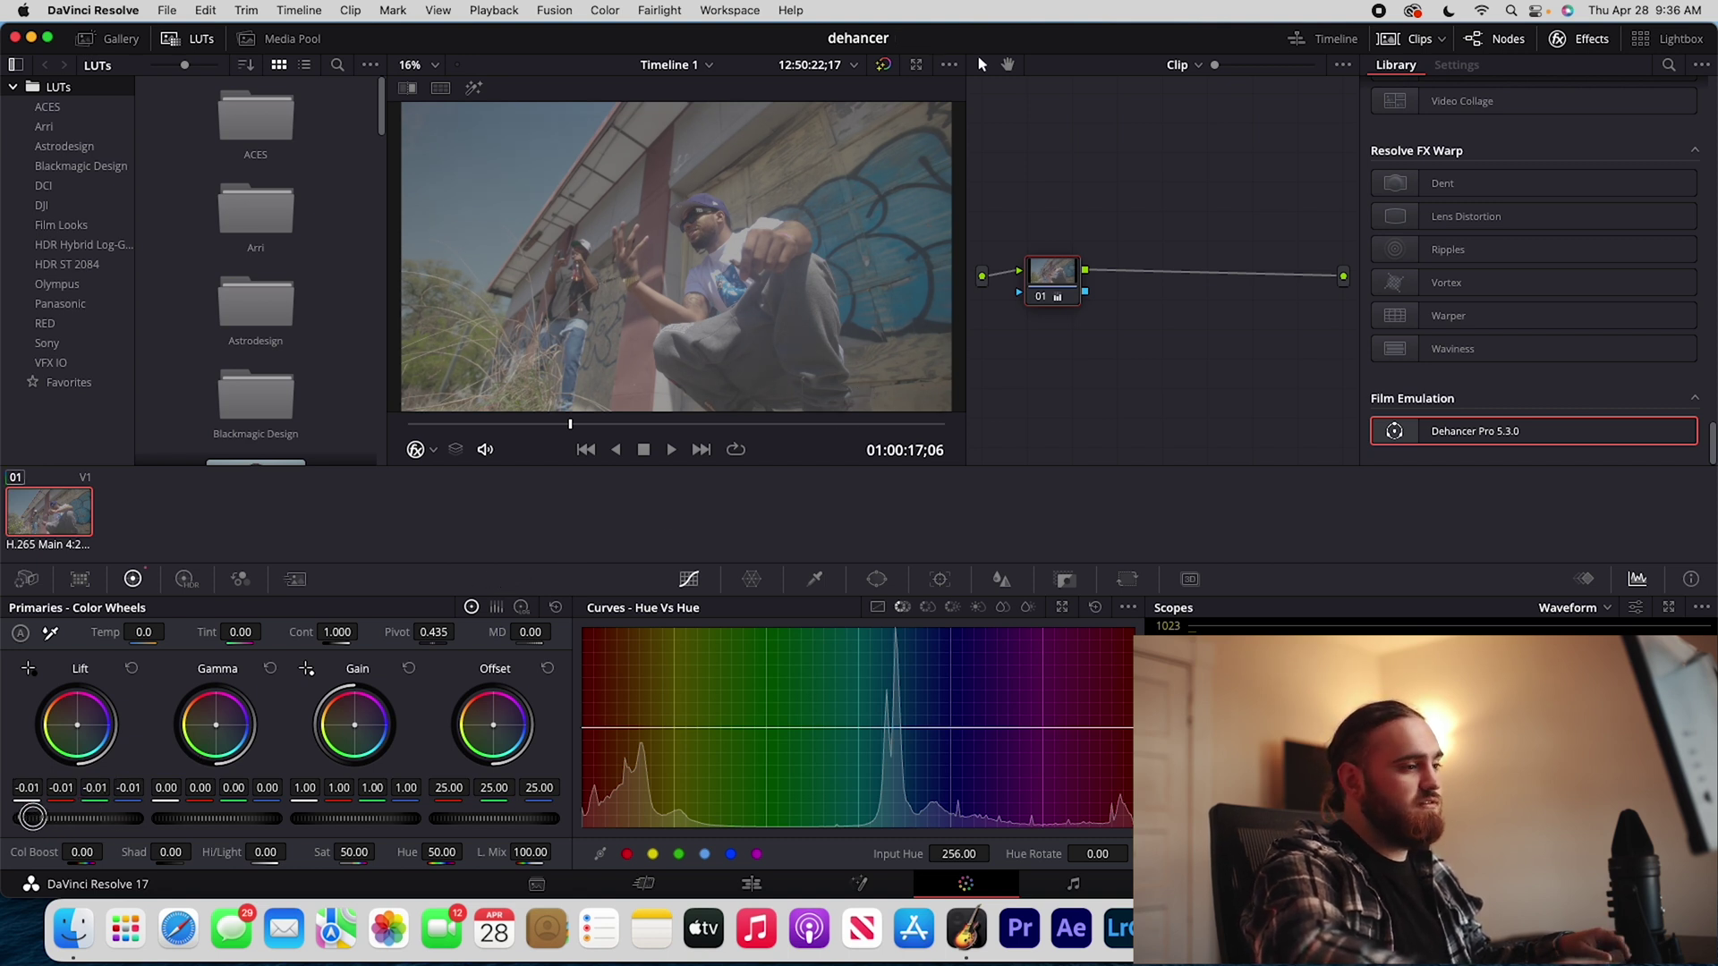
{"action": "left_click_drag", "start_coordinate": [732, 457], "coordinate": [136, 824]}
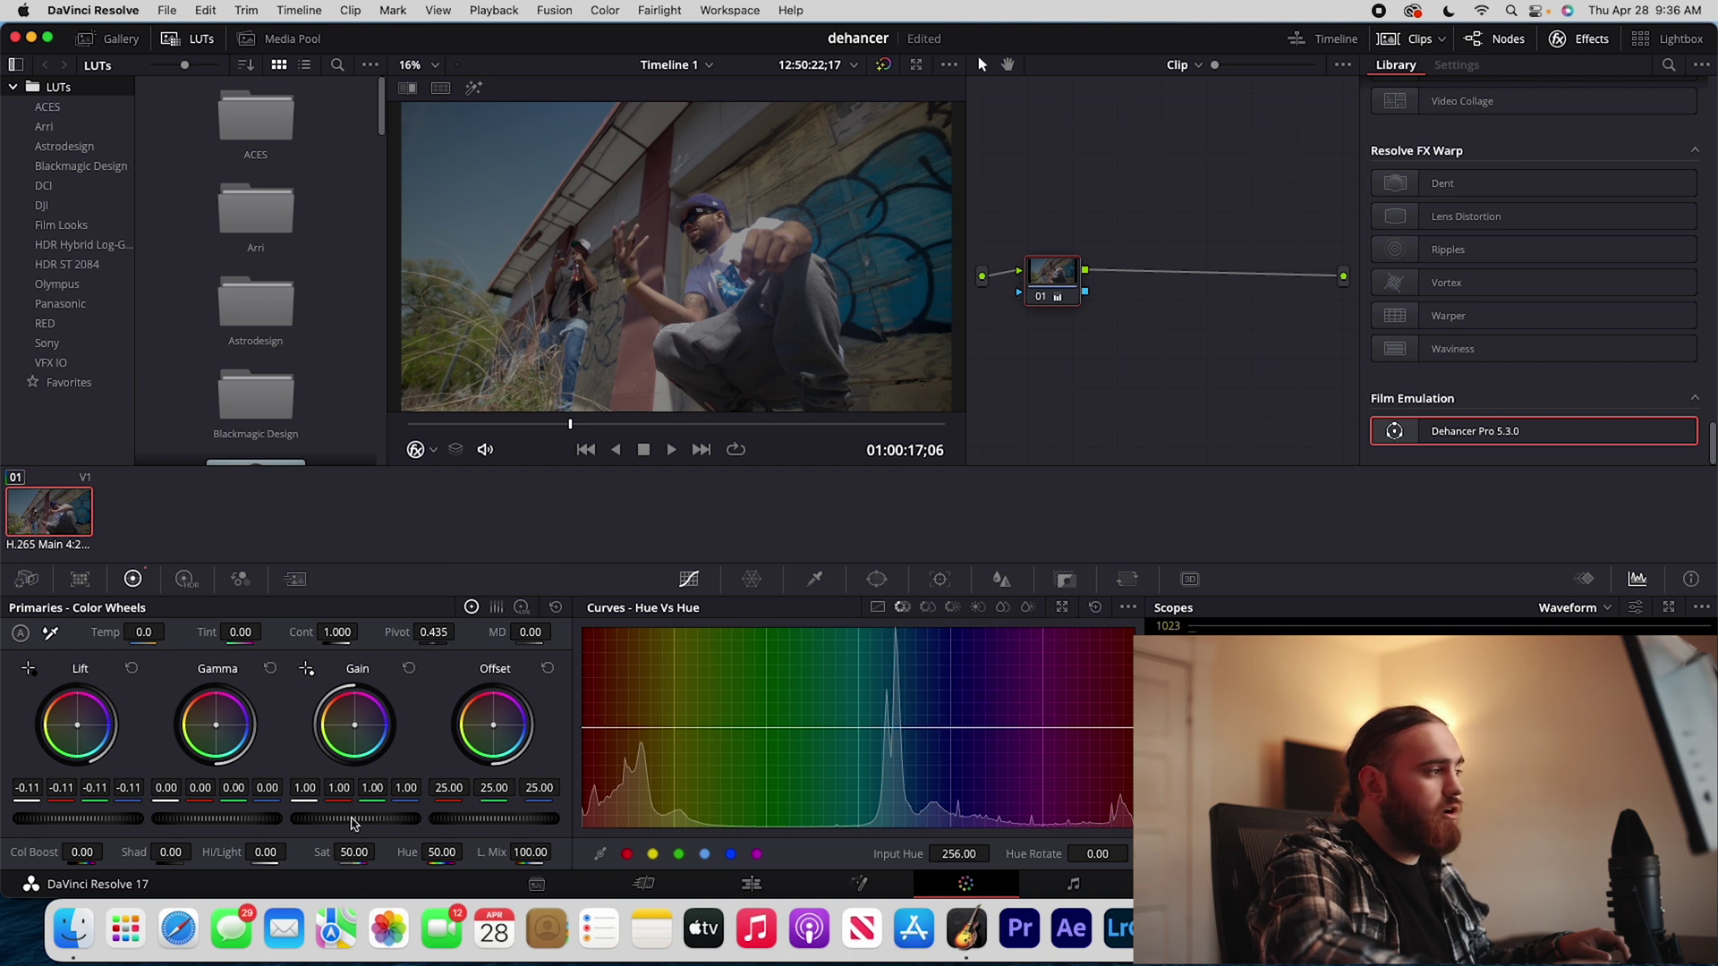
{"action": "left_click_drag", "start_coordinate": [349, 824], "coordinate": [685, 768]}
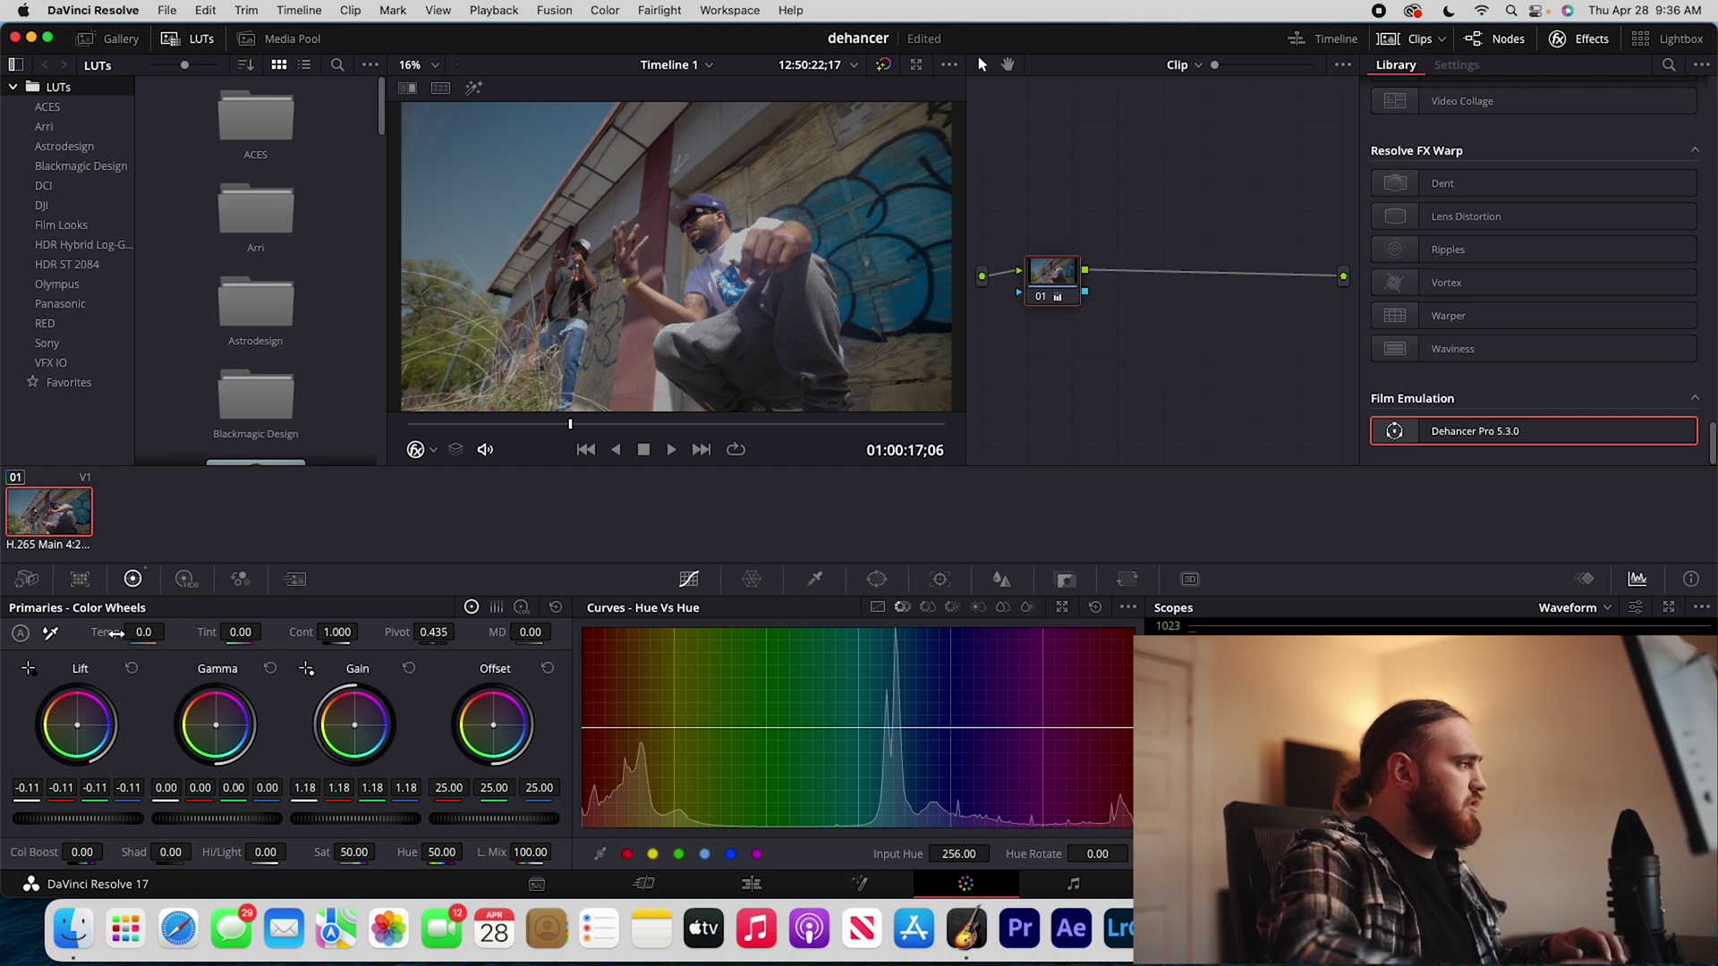
Step: Warm node 01 to Temp 380, compare against the ungraded image, and add serial node 02
{"action": "left_click_drag", "start_coordinate": [116, 633], "coordinate": [136, 632]}
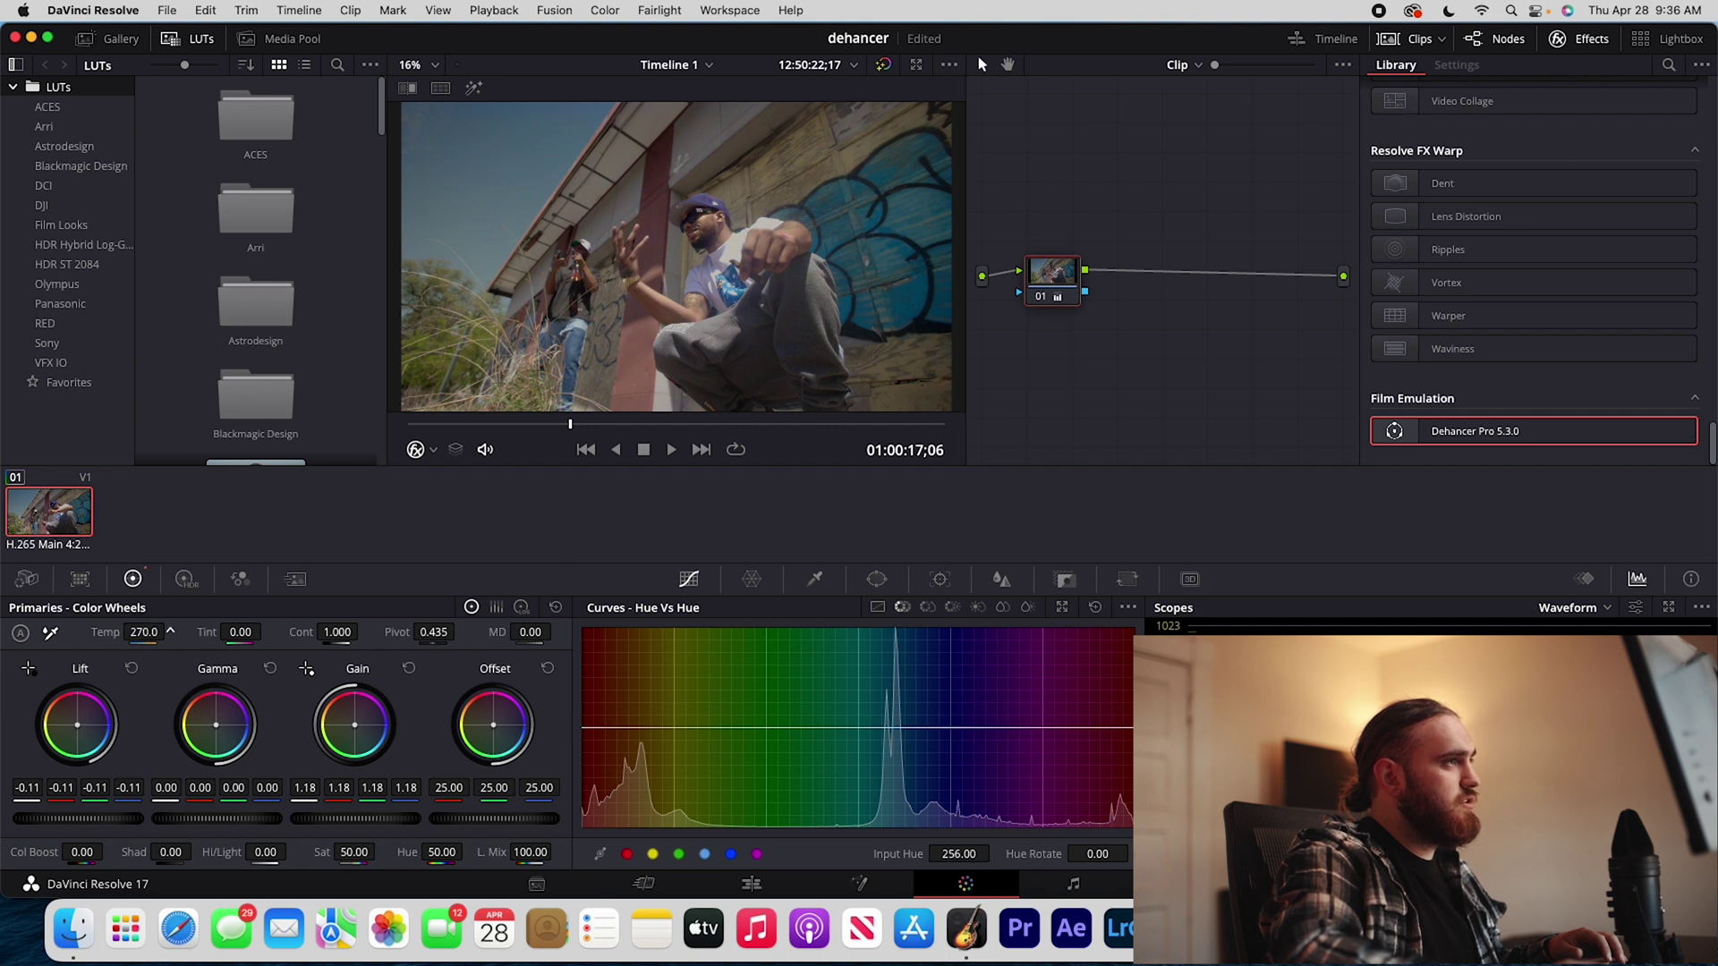
{"action": "left_click_drag", "start_coordinate": [246, 649], "coordinate": [107, 633]}
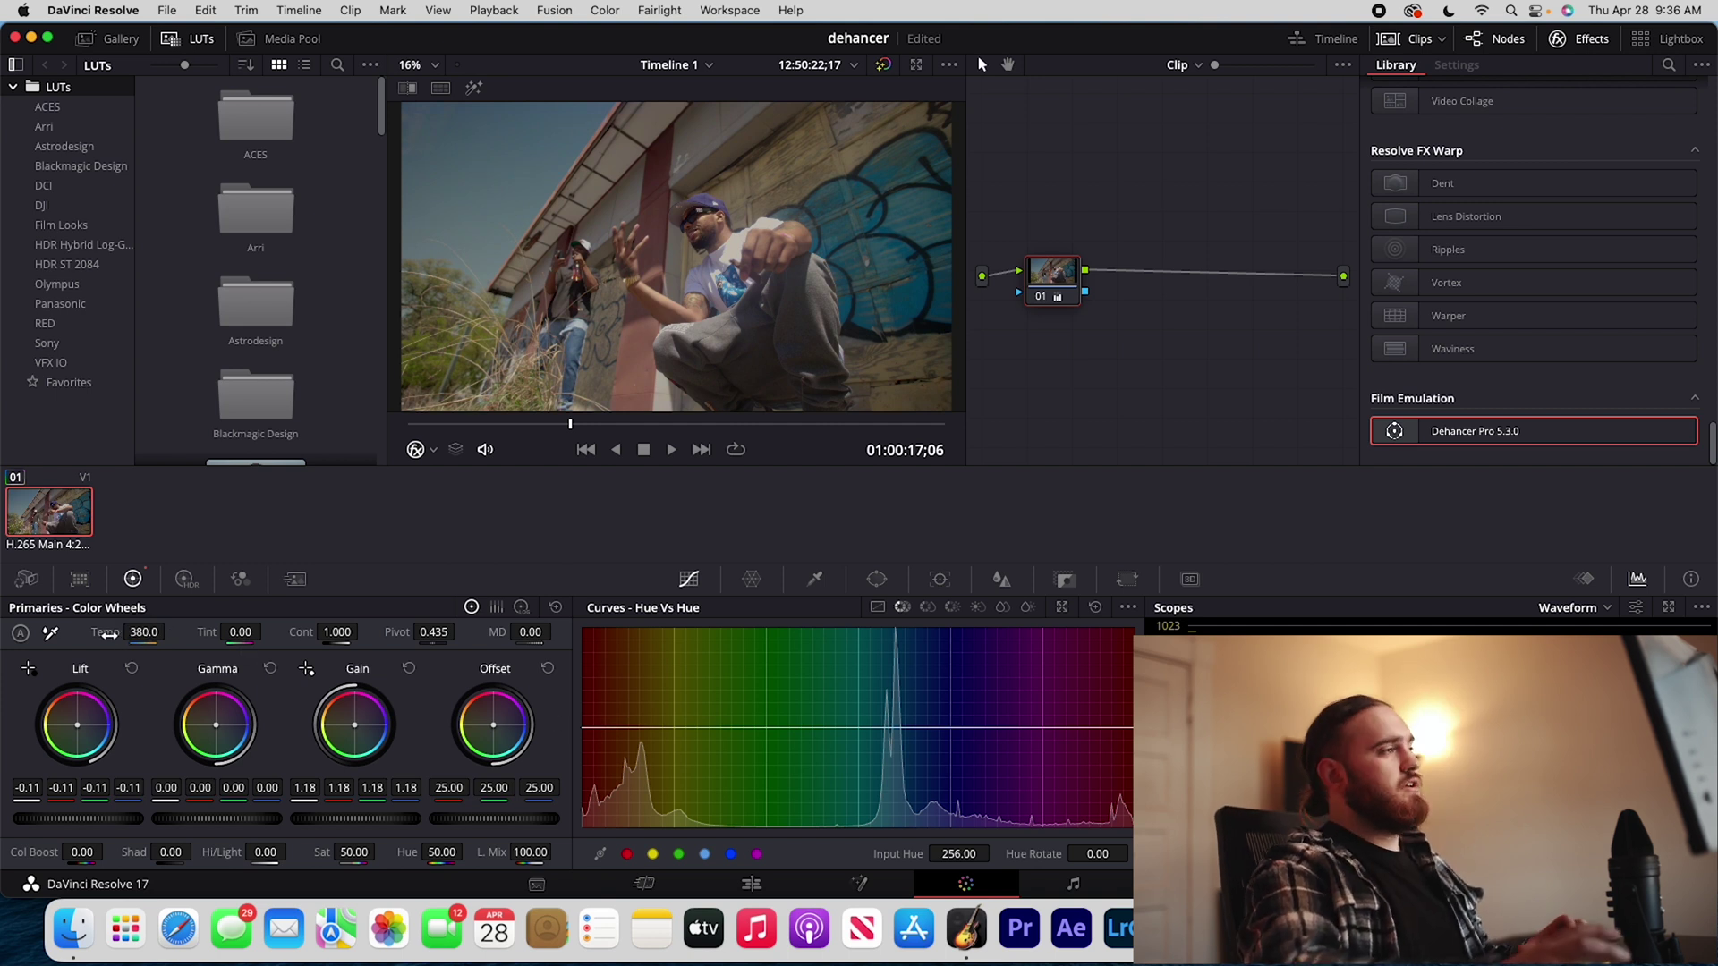
{"action": "key", "text": "shift+d"}
{"action": "key", "text": "shift+d"}
{"action": "key", "text": "shift+d"}
{"action": "key", "text": "shift+d"}
{"action": "key", "text": "shift+d"}
{"action": "key", "text": "shift+d"}
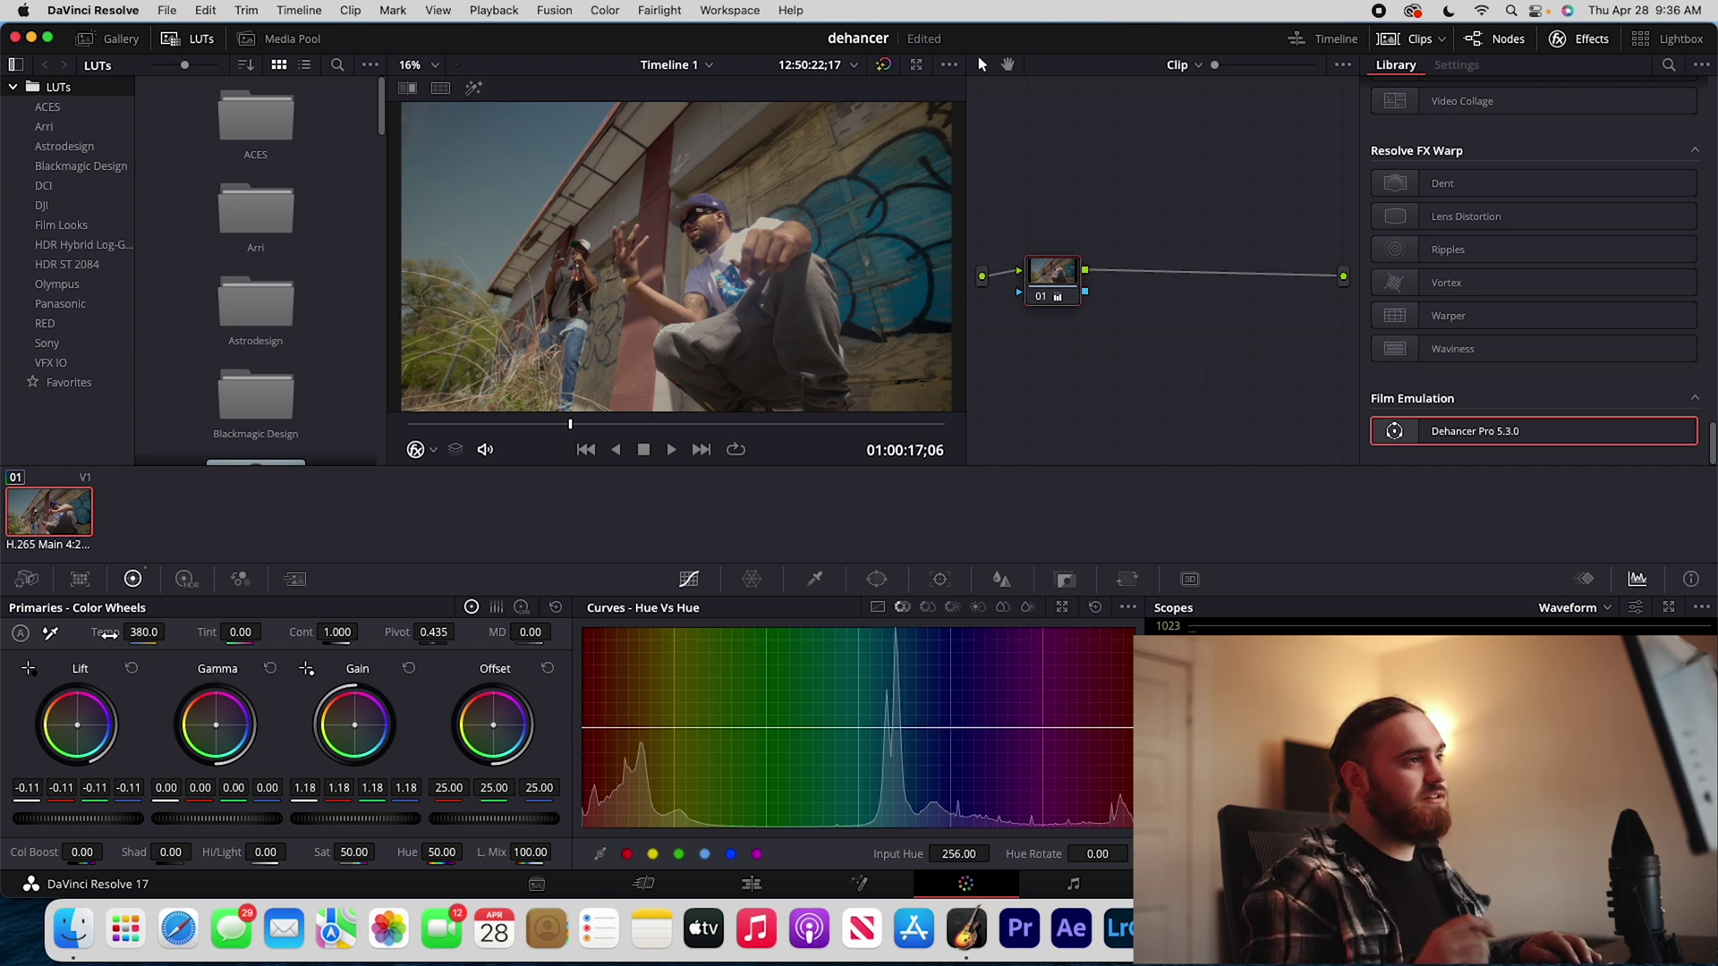
{"action": "key", "text": "alt+s"}
{"action": "right_click", "coordinate": [1132, 279]}
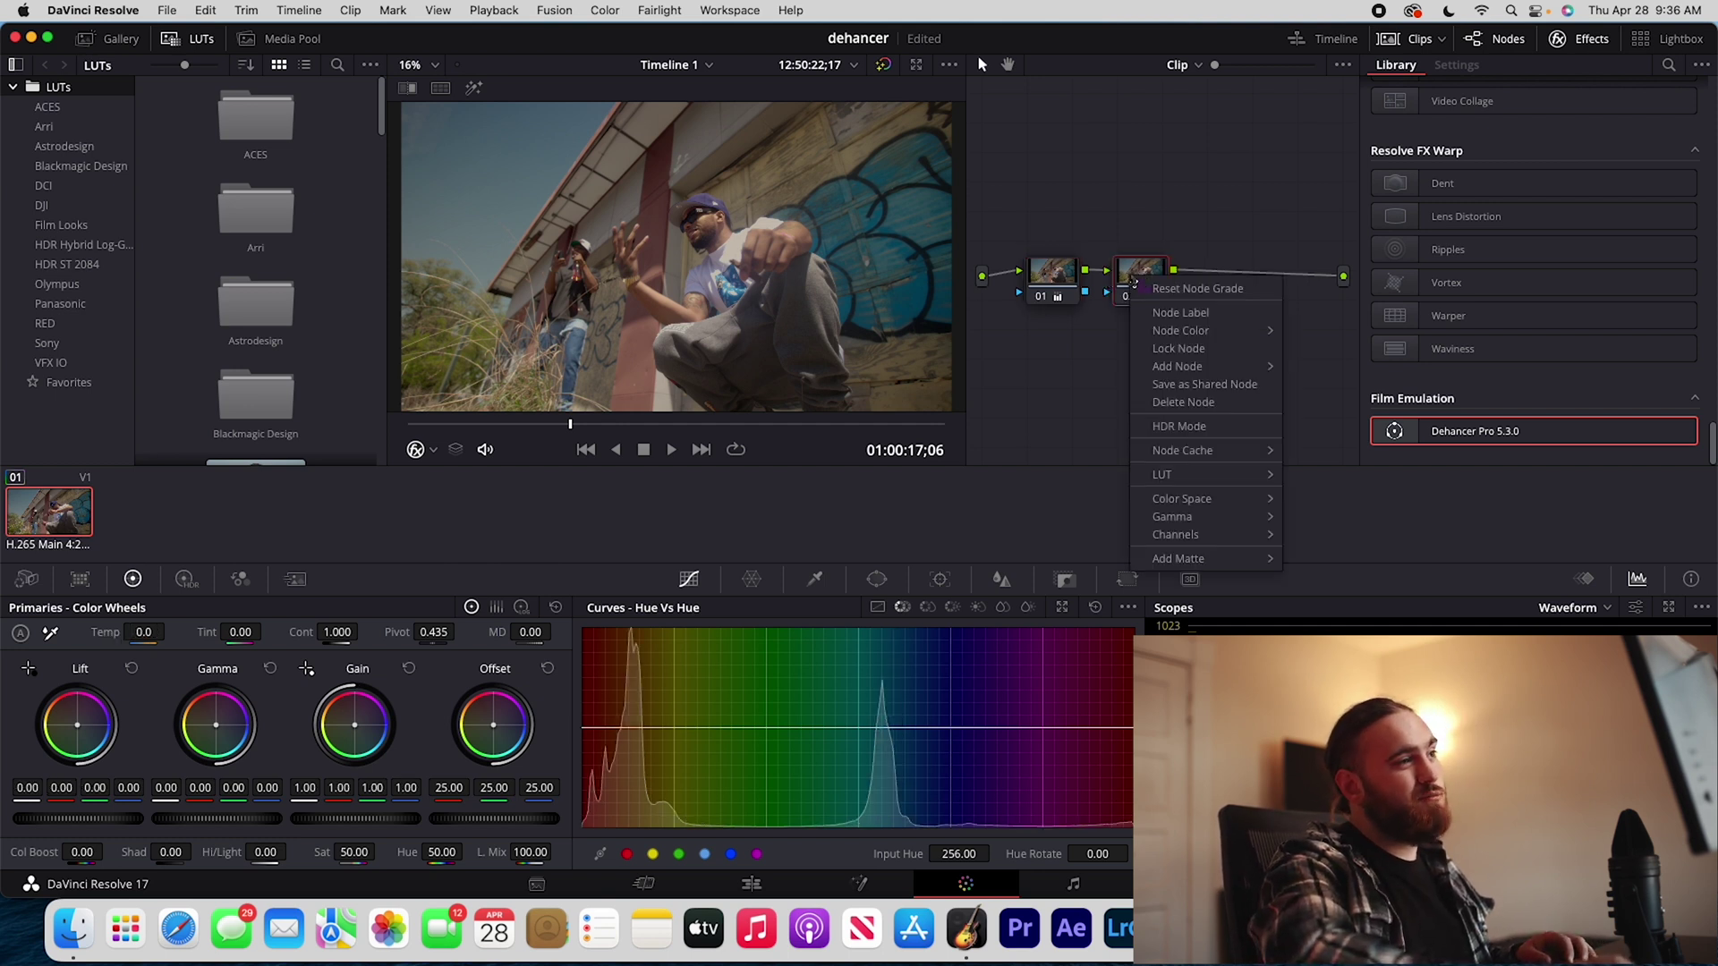
Step: Label node 02 'Blues' and apply the Six Vector - Blue preset to it
{"action": "left_click", "coordinate": [1213, 315]}
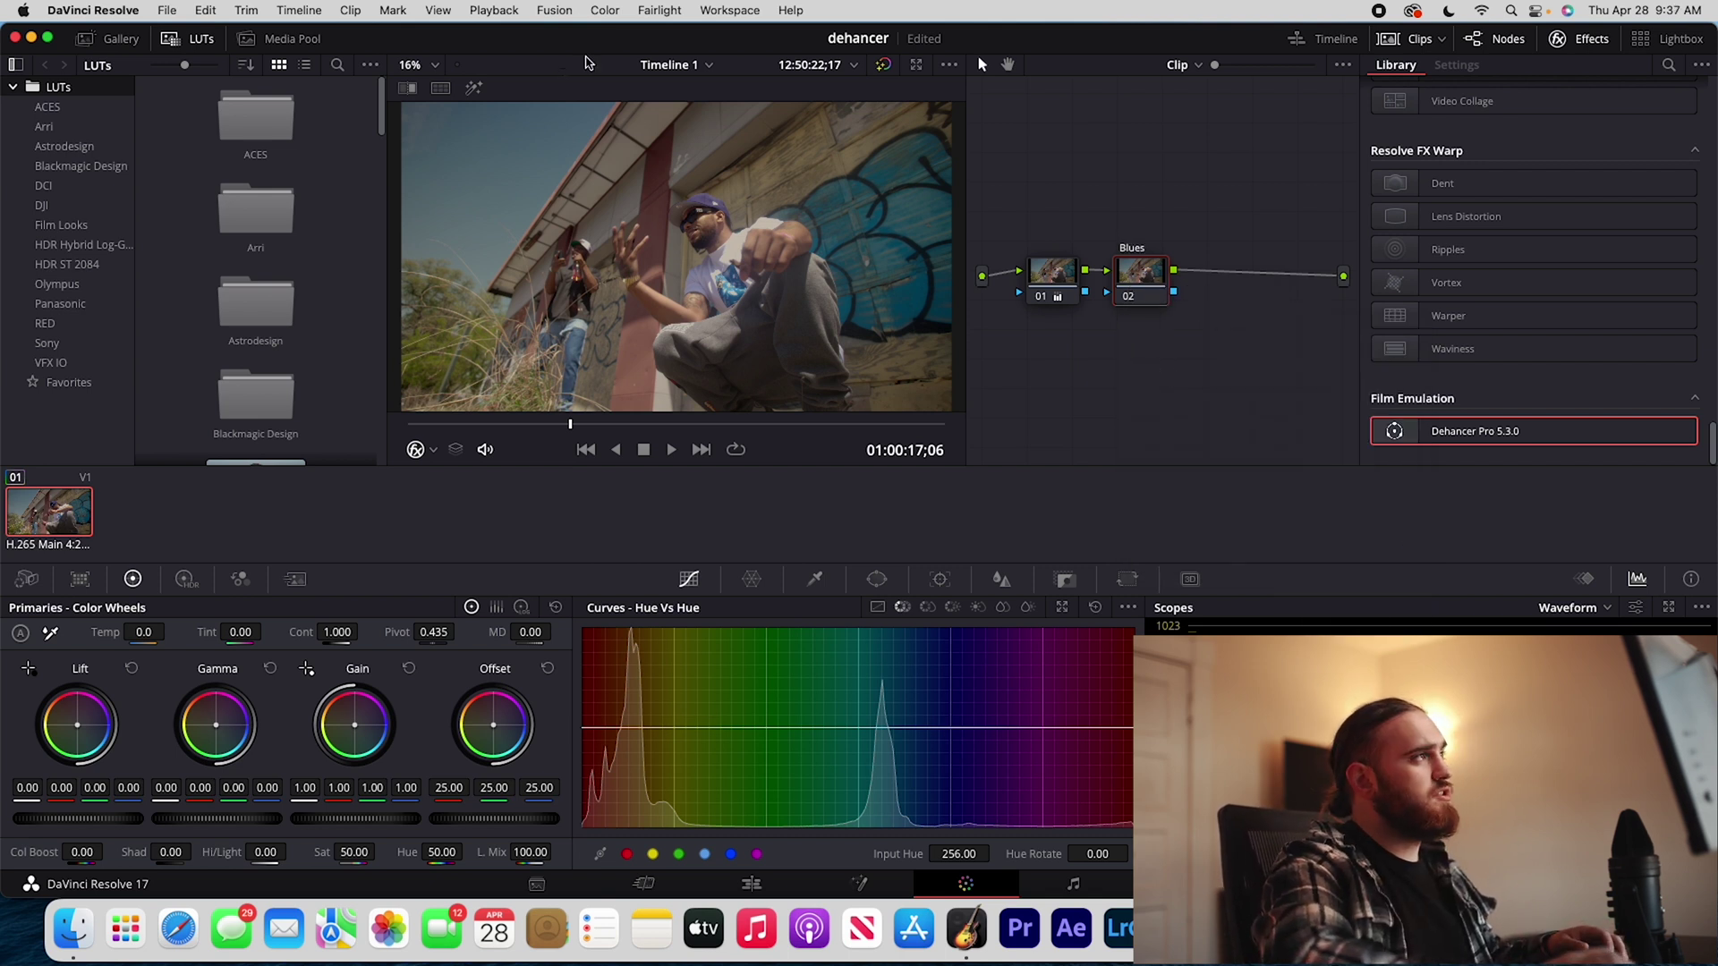
{"action": "left_click", "coordinate": [592, 9]}
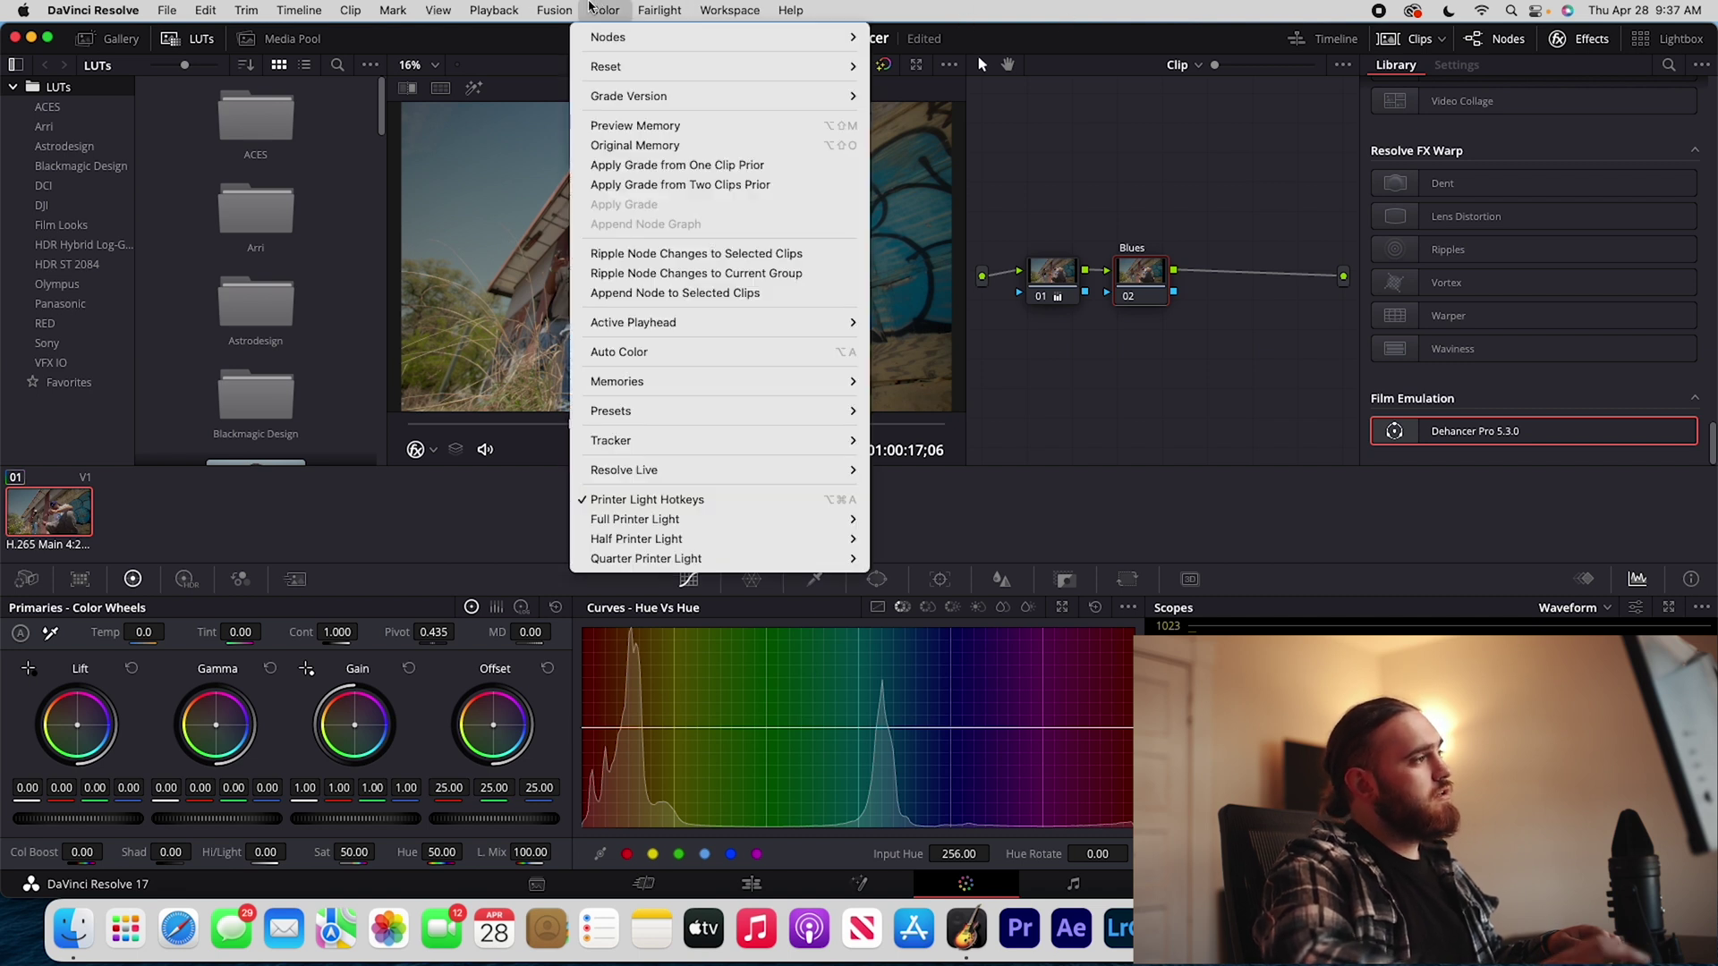
{"action": "mouse_move", "coordinate": [846, 410]}
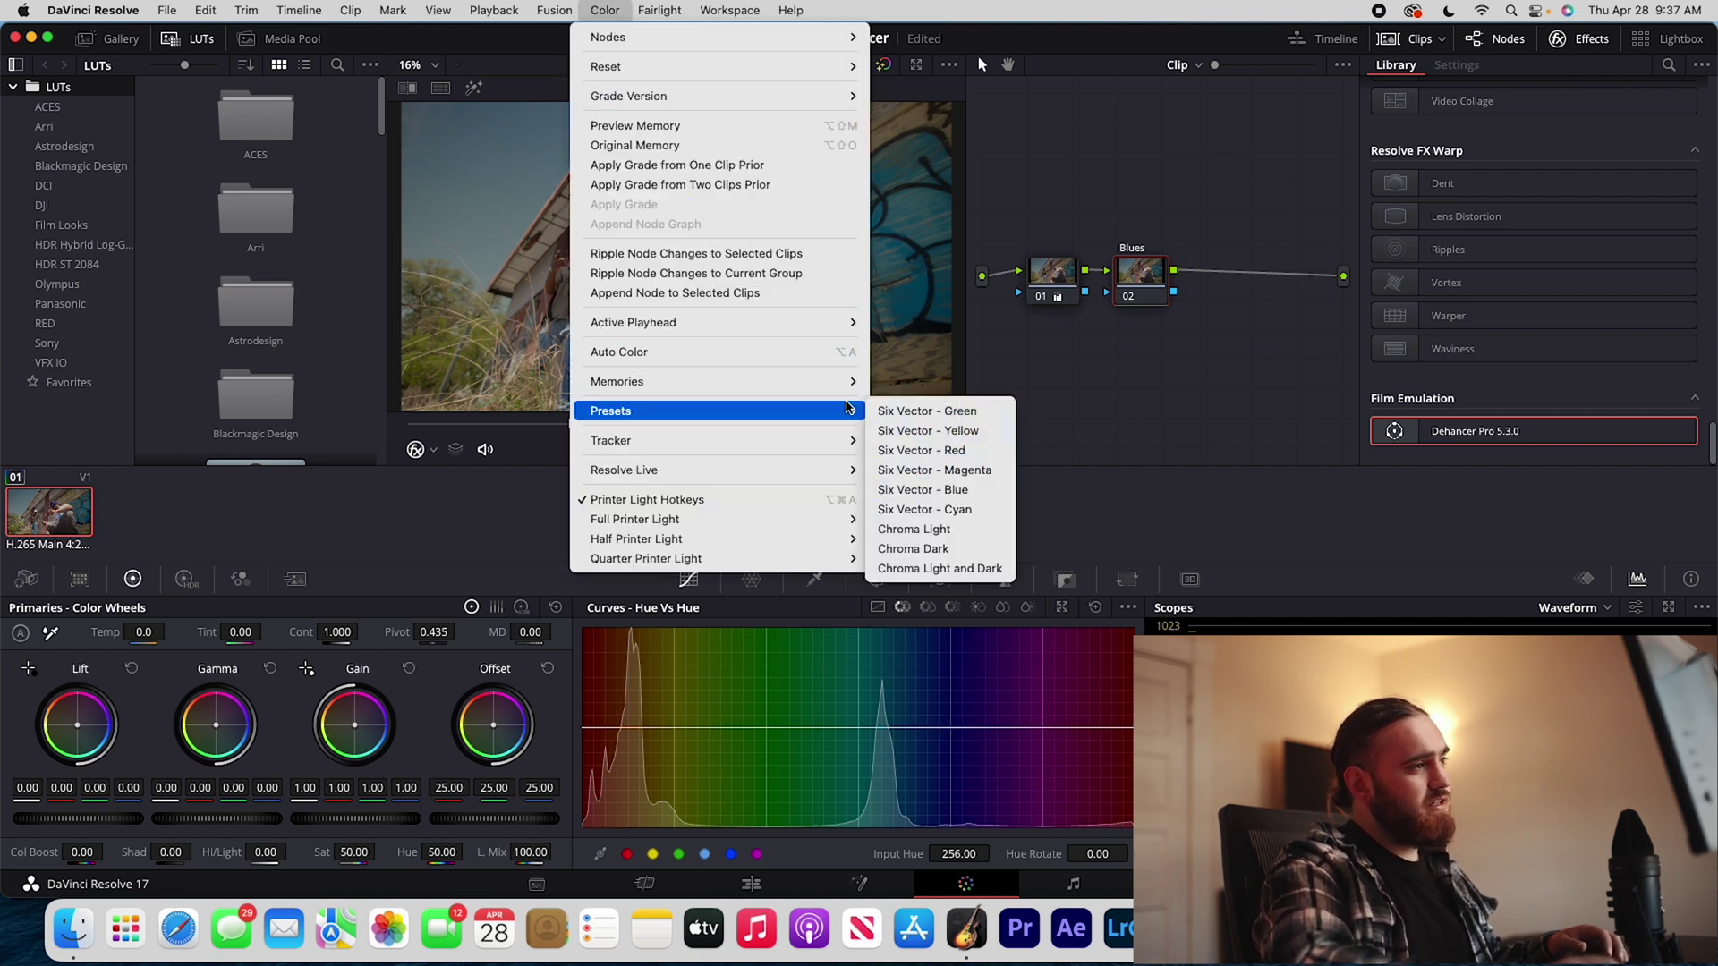
{"action": "left_click", "coordinate": [954, 488]}
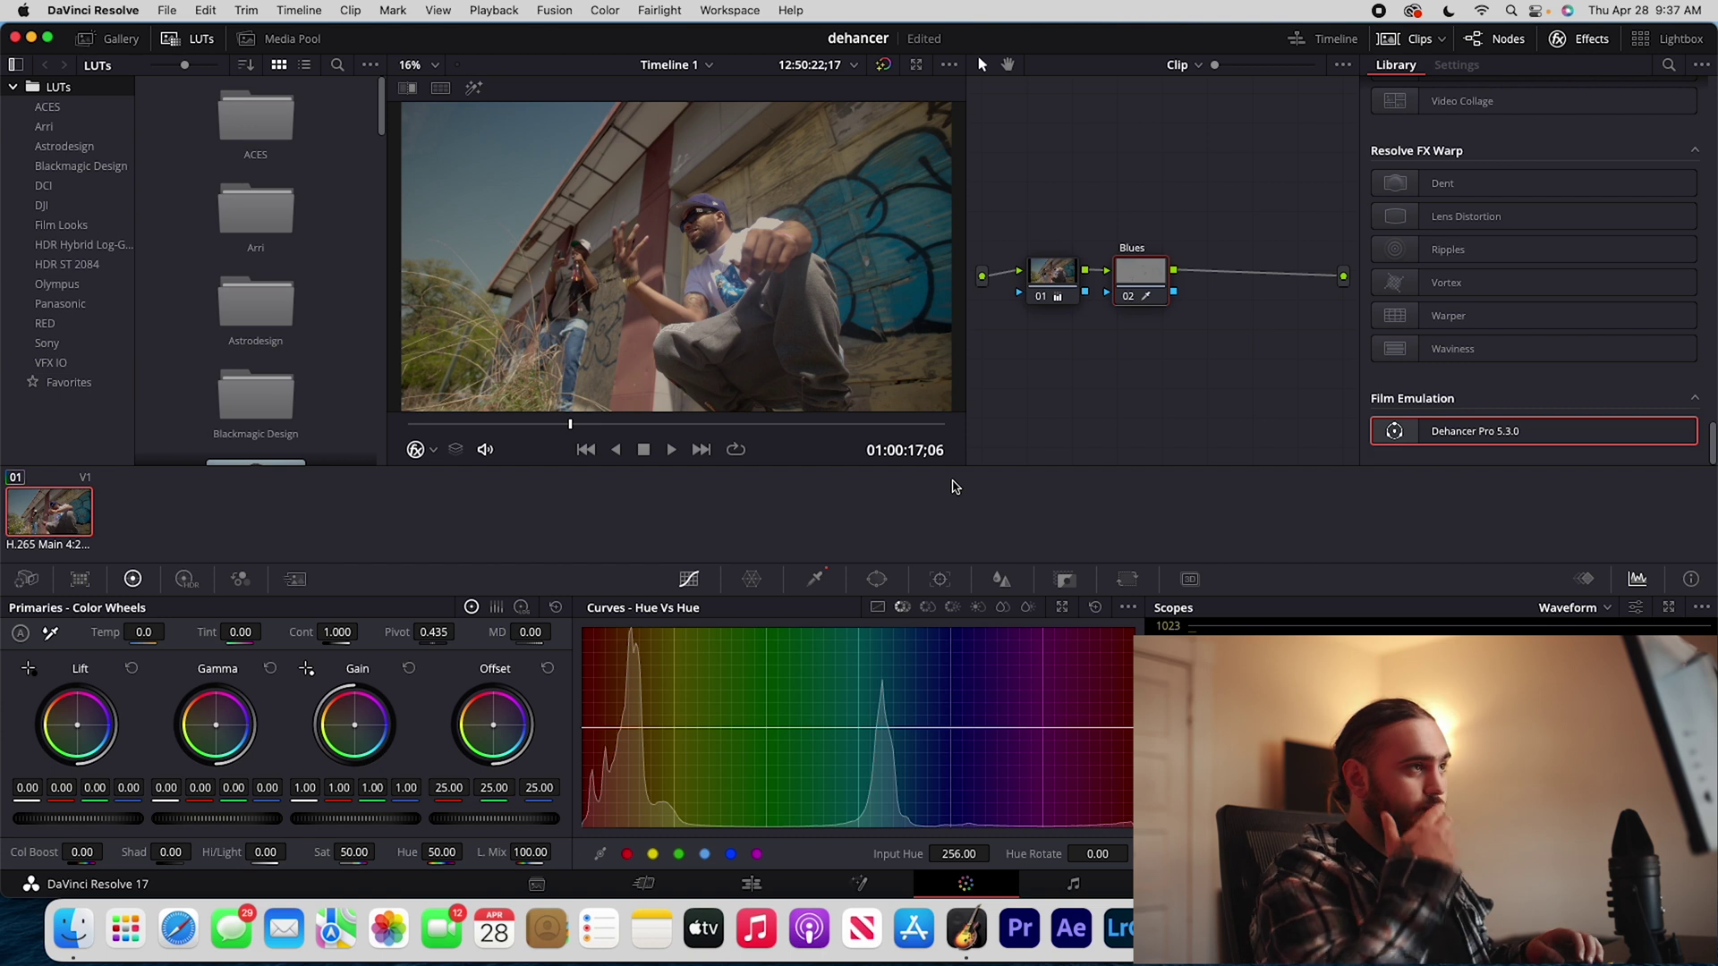
{"action": "left_click", "coordinate": [1066, 273]}
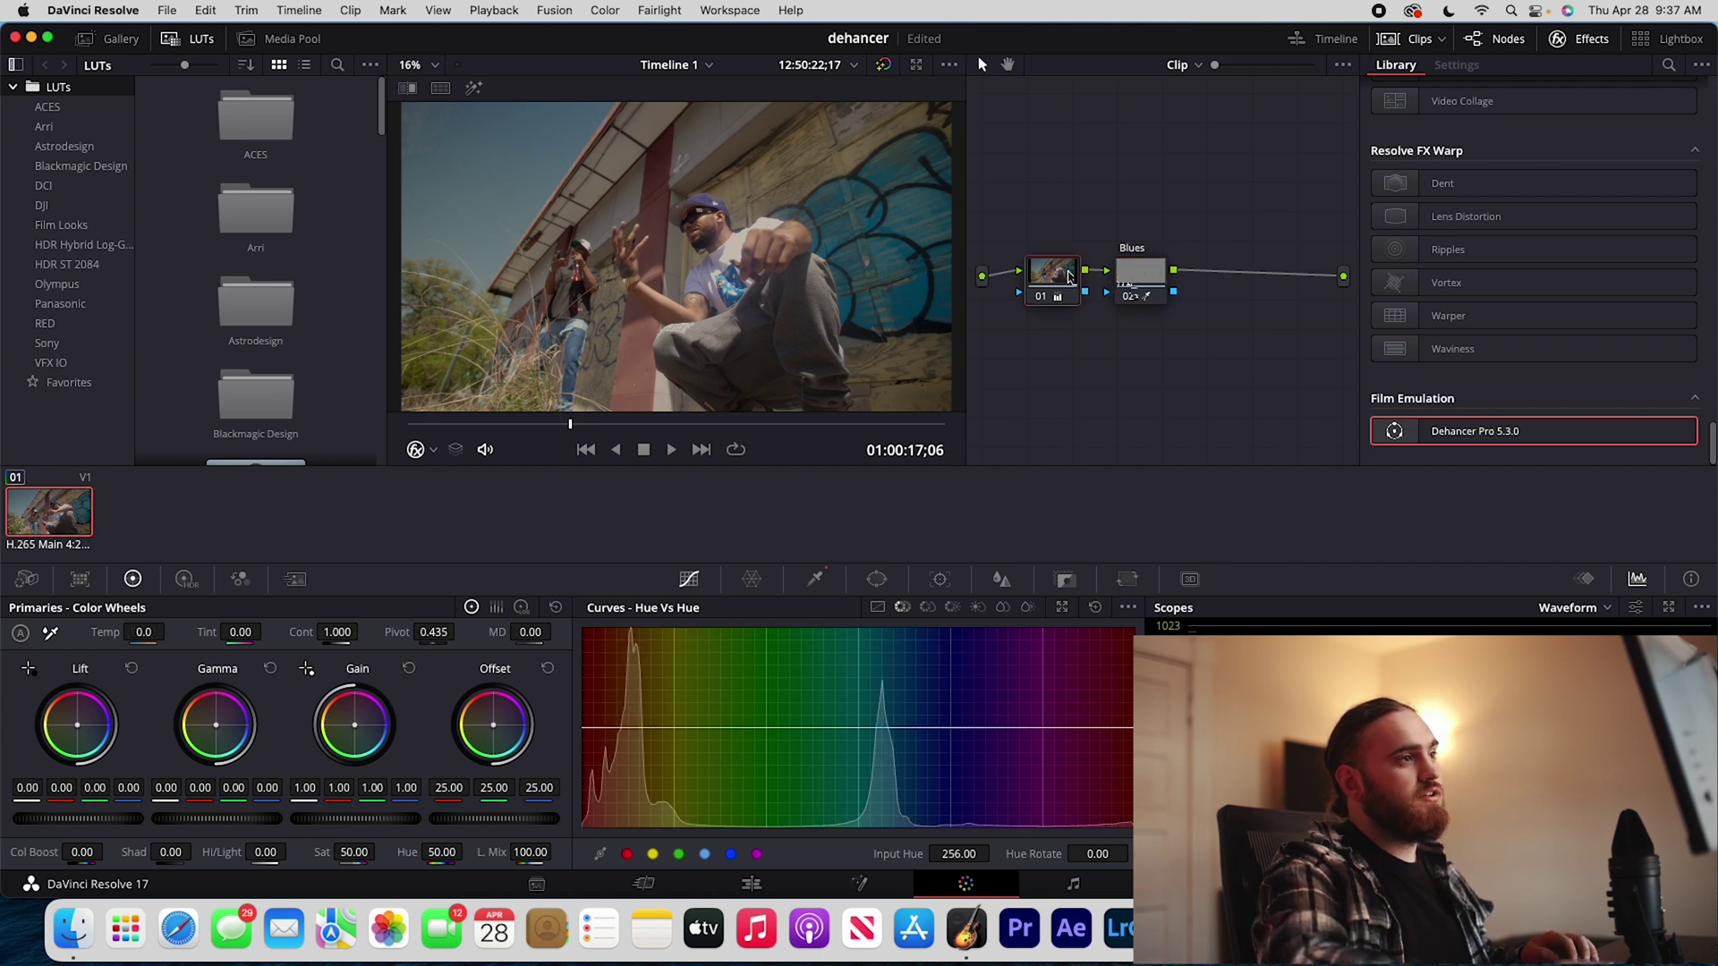
{"action": "left_click", "coordinate": [1138, 273]}
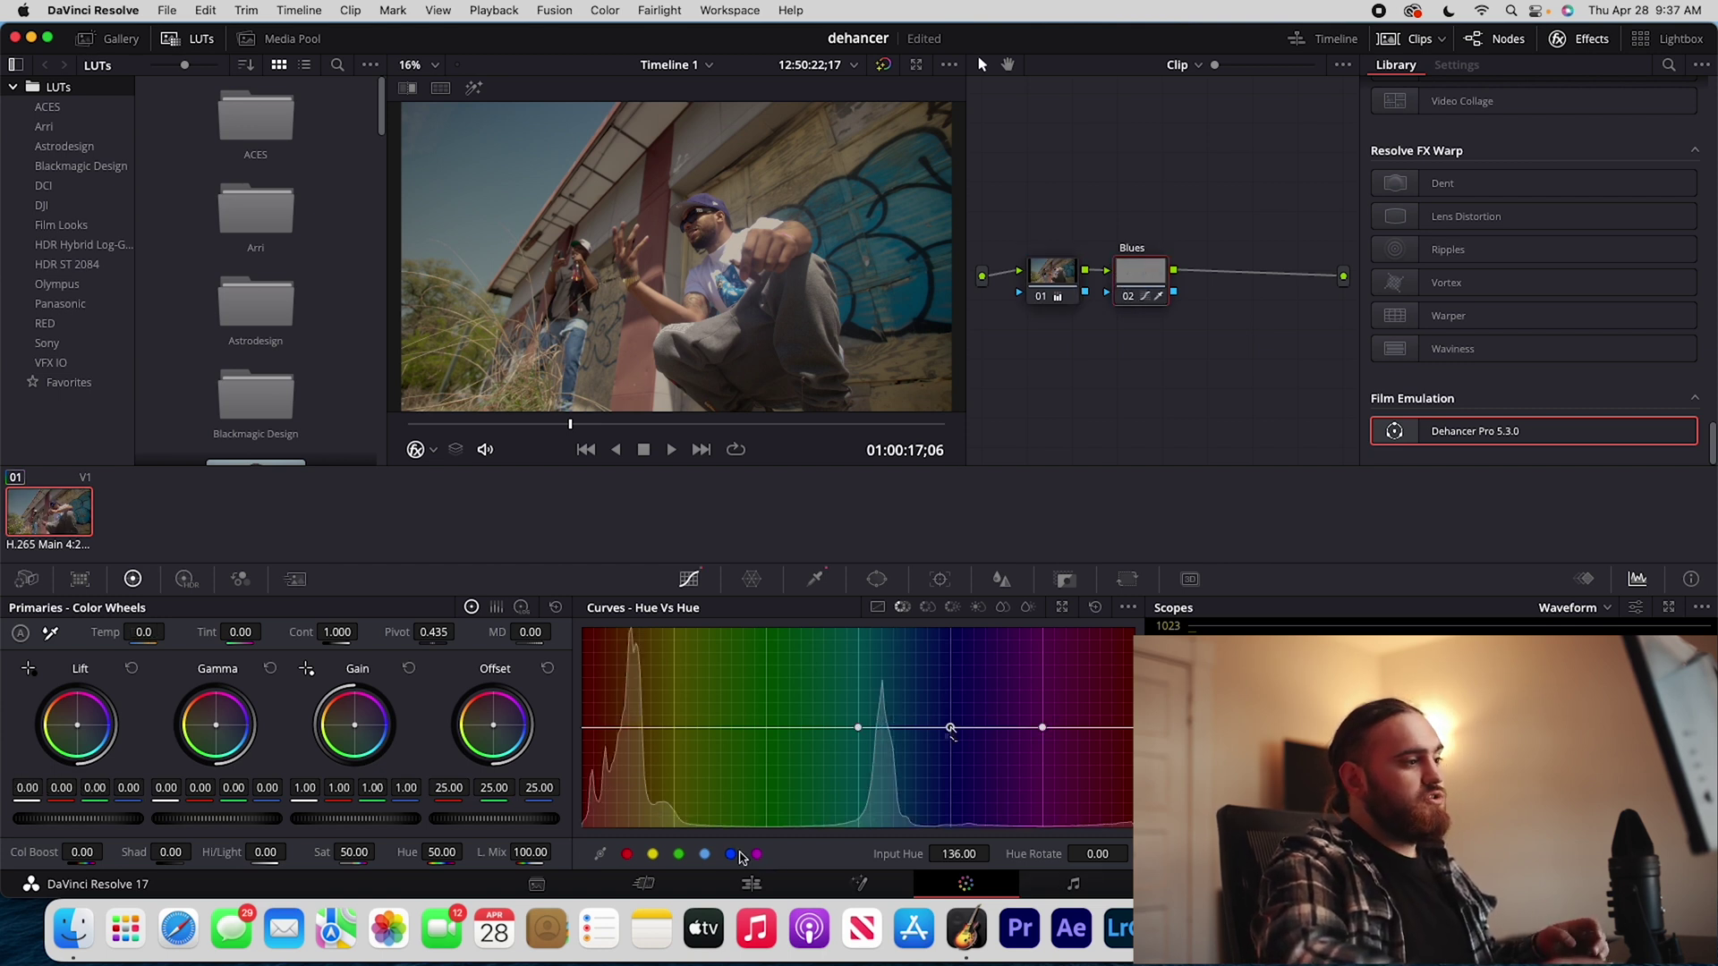
Step: Try boosting the blues on the Hue vs Sat curve, then reset that curve flat
{"action": "left_click_drag", "start_coordinate": [951, 727], "coordinate": [978, 671]}
{"action": "left_click", "coordinate": [928, 606]}
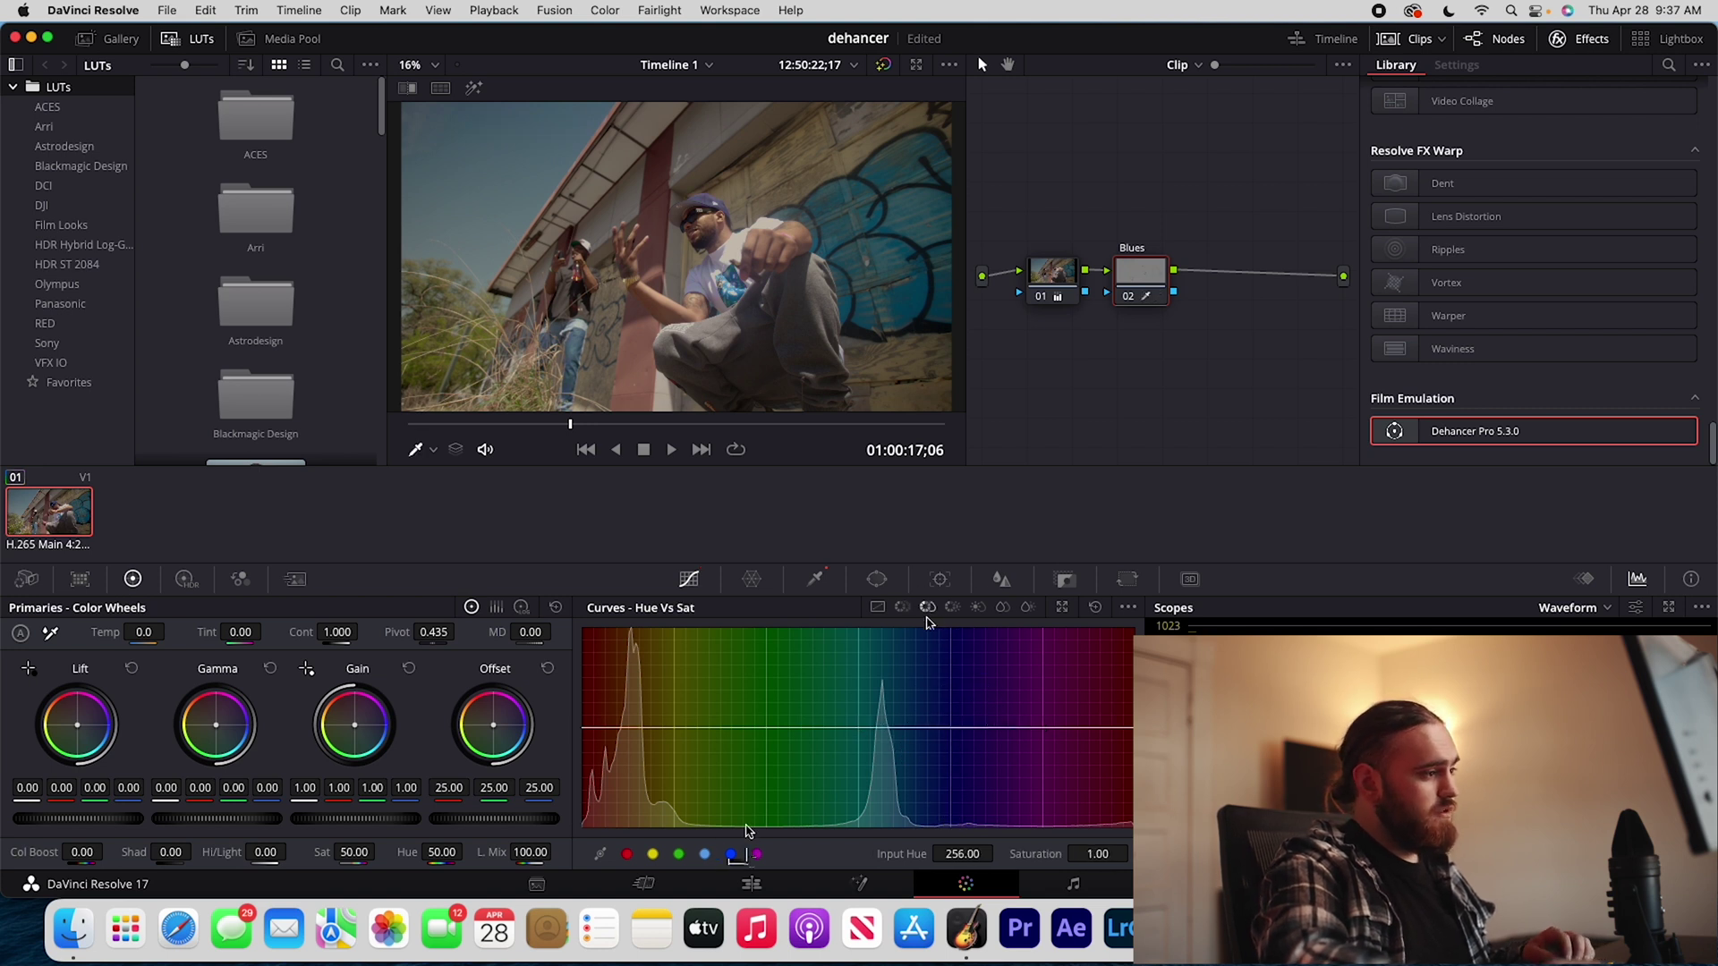
{"action": "left_click", "coordinate": [704, 854]}
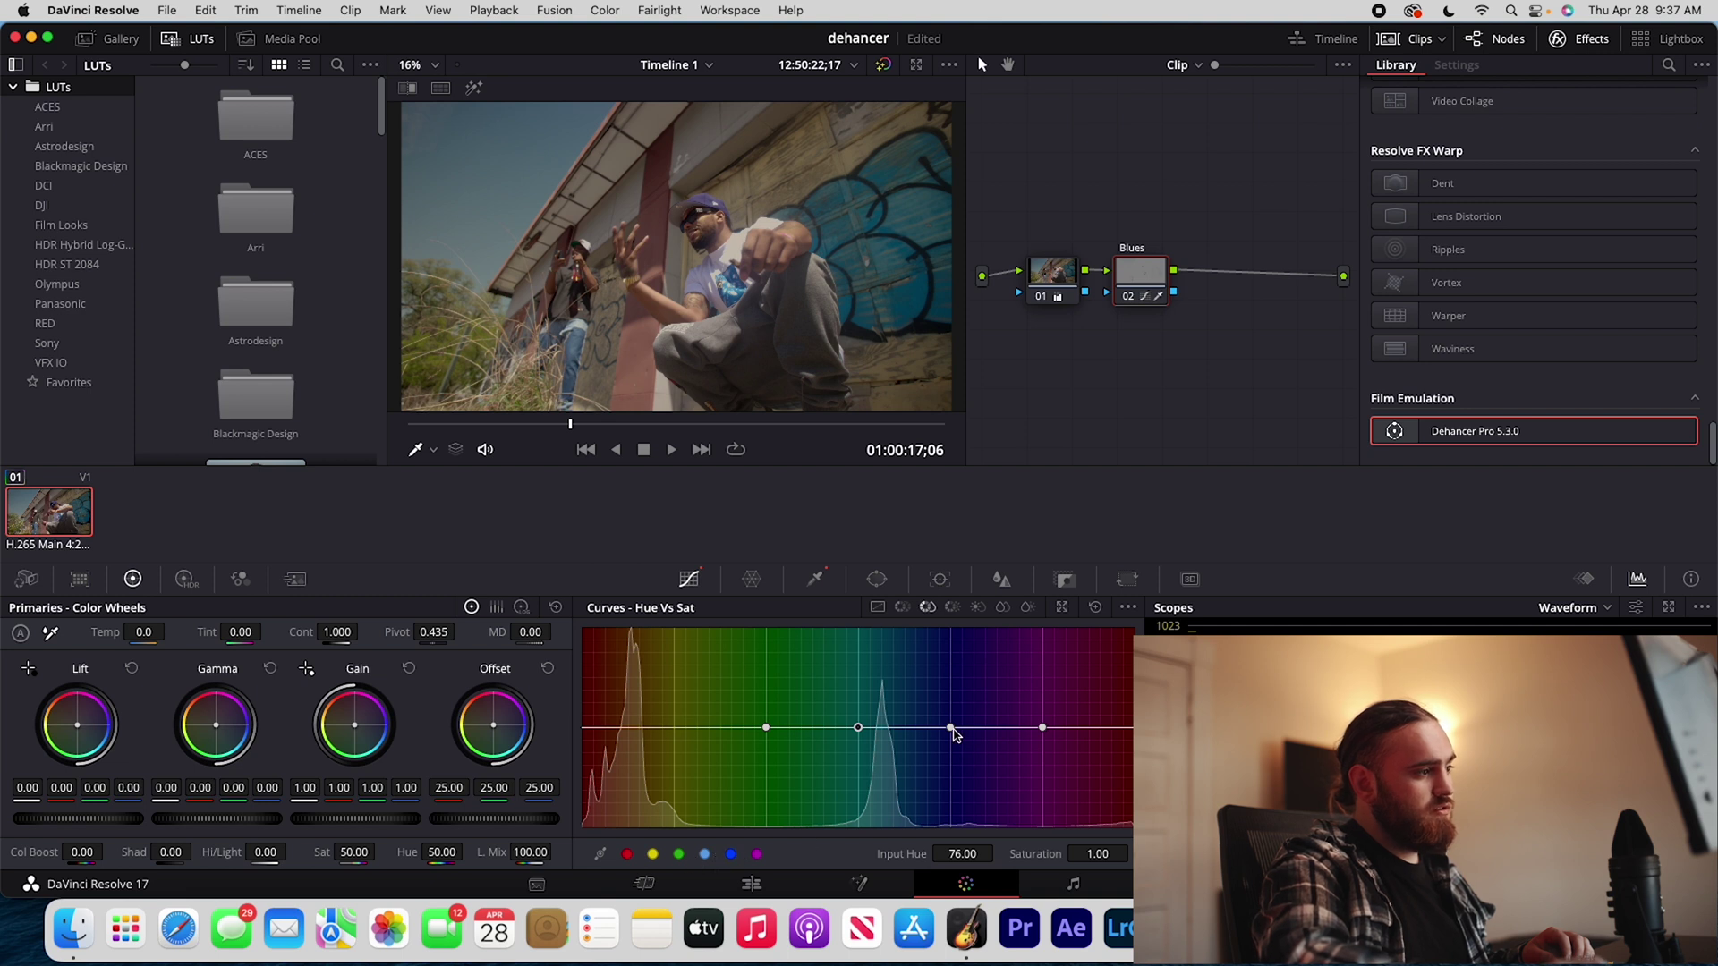
{"action": "left_click_drag", "start_coordinate": [952, 729], "coordinate": [911, 614]}
{"action": "left_click", "coordinate": [904, 610]}
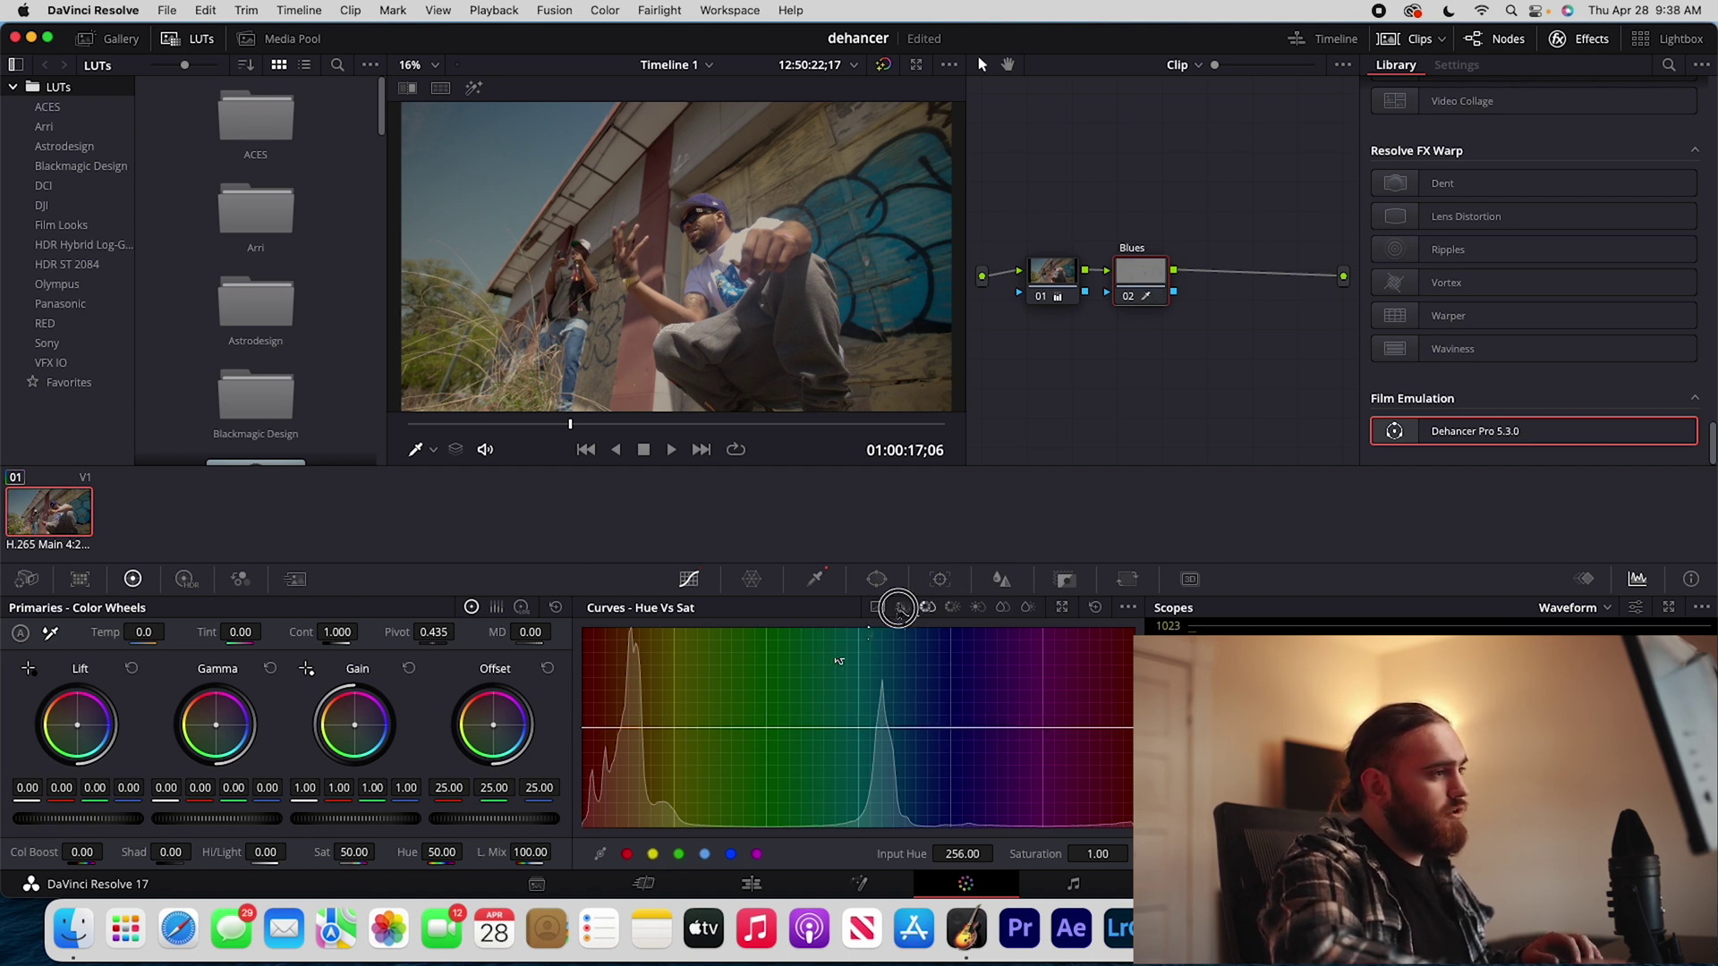
Step: Back on Hue vs Hue, rotate input hue 137.94 by 52
{"action": "left_click", "coordinate": [902, 607]}
{"action": "left_click", "coordinate": [731, 854]}
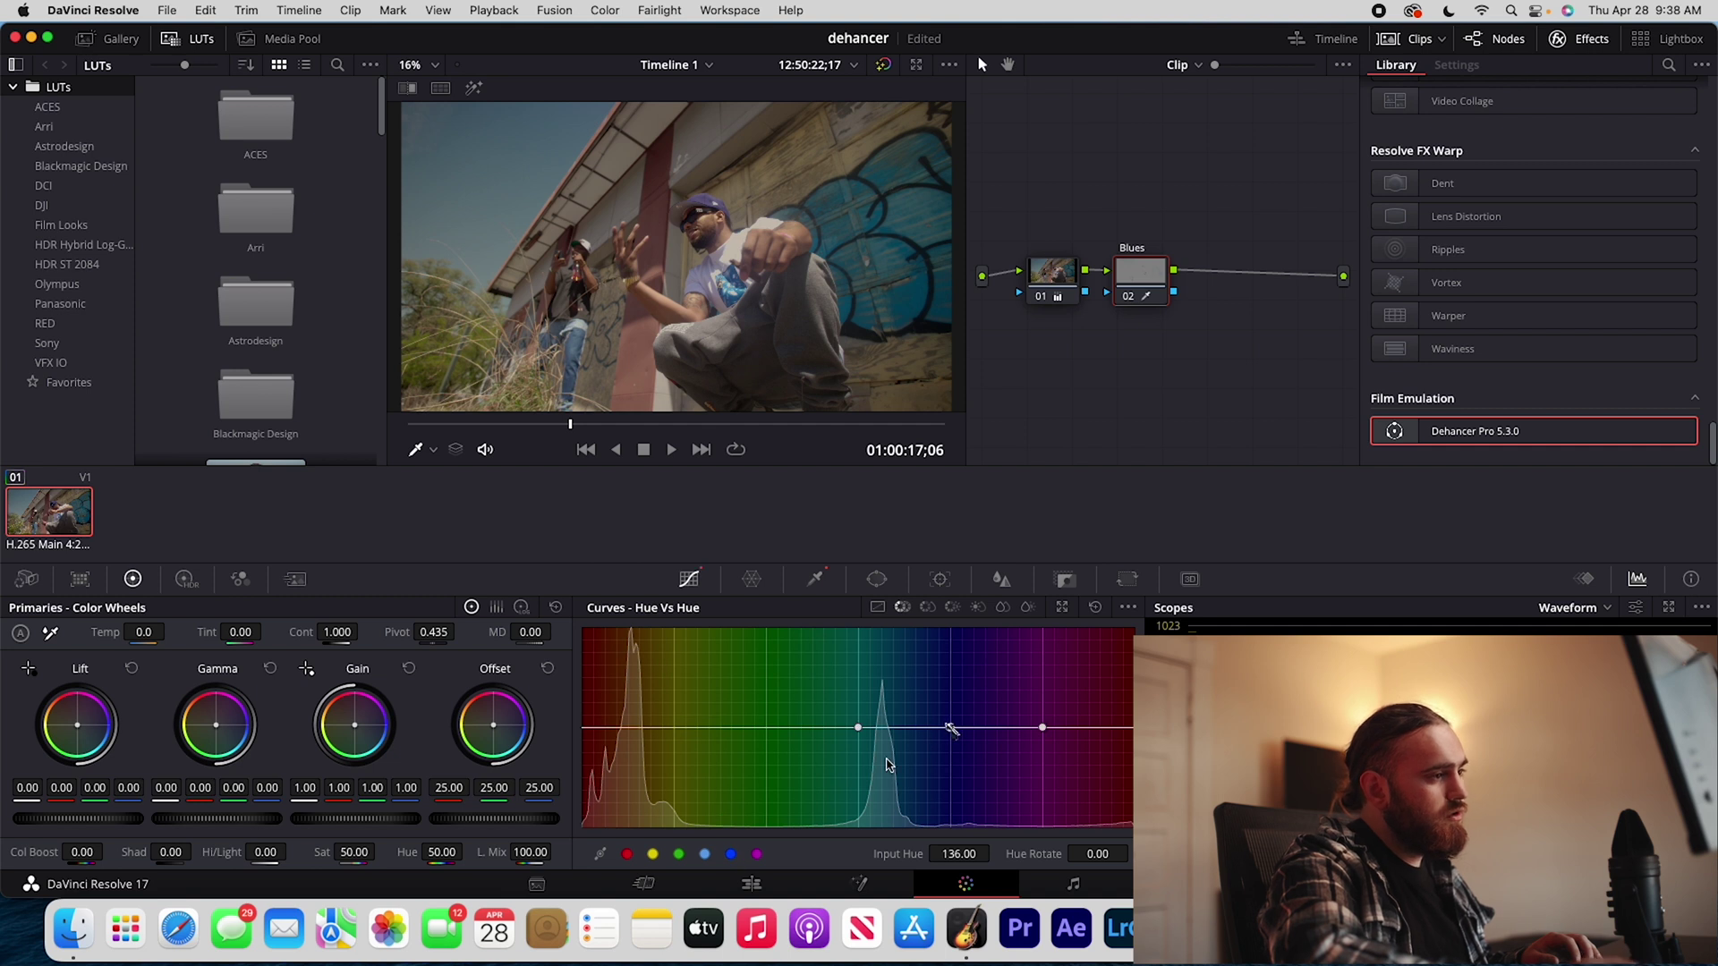
{"action": "mouse_move", "coordinate": [952, 731]}
{"action": "left_mouse_down"}
{"action": "mouse_move", "coordinate": [966, 660]}
{"action": "mouse_move", "coordinate": [936, 740]}
{"action": "mouse_move", "coordinate": [955, 702]}
{"action": "left_mouse_up"}
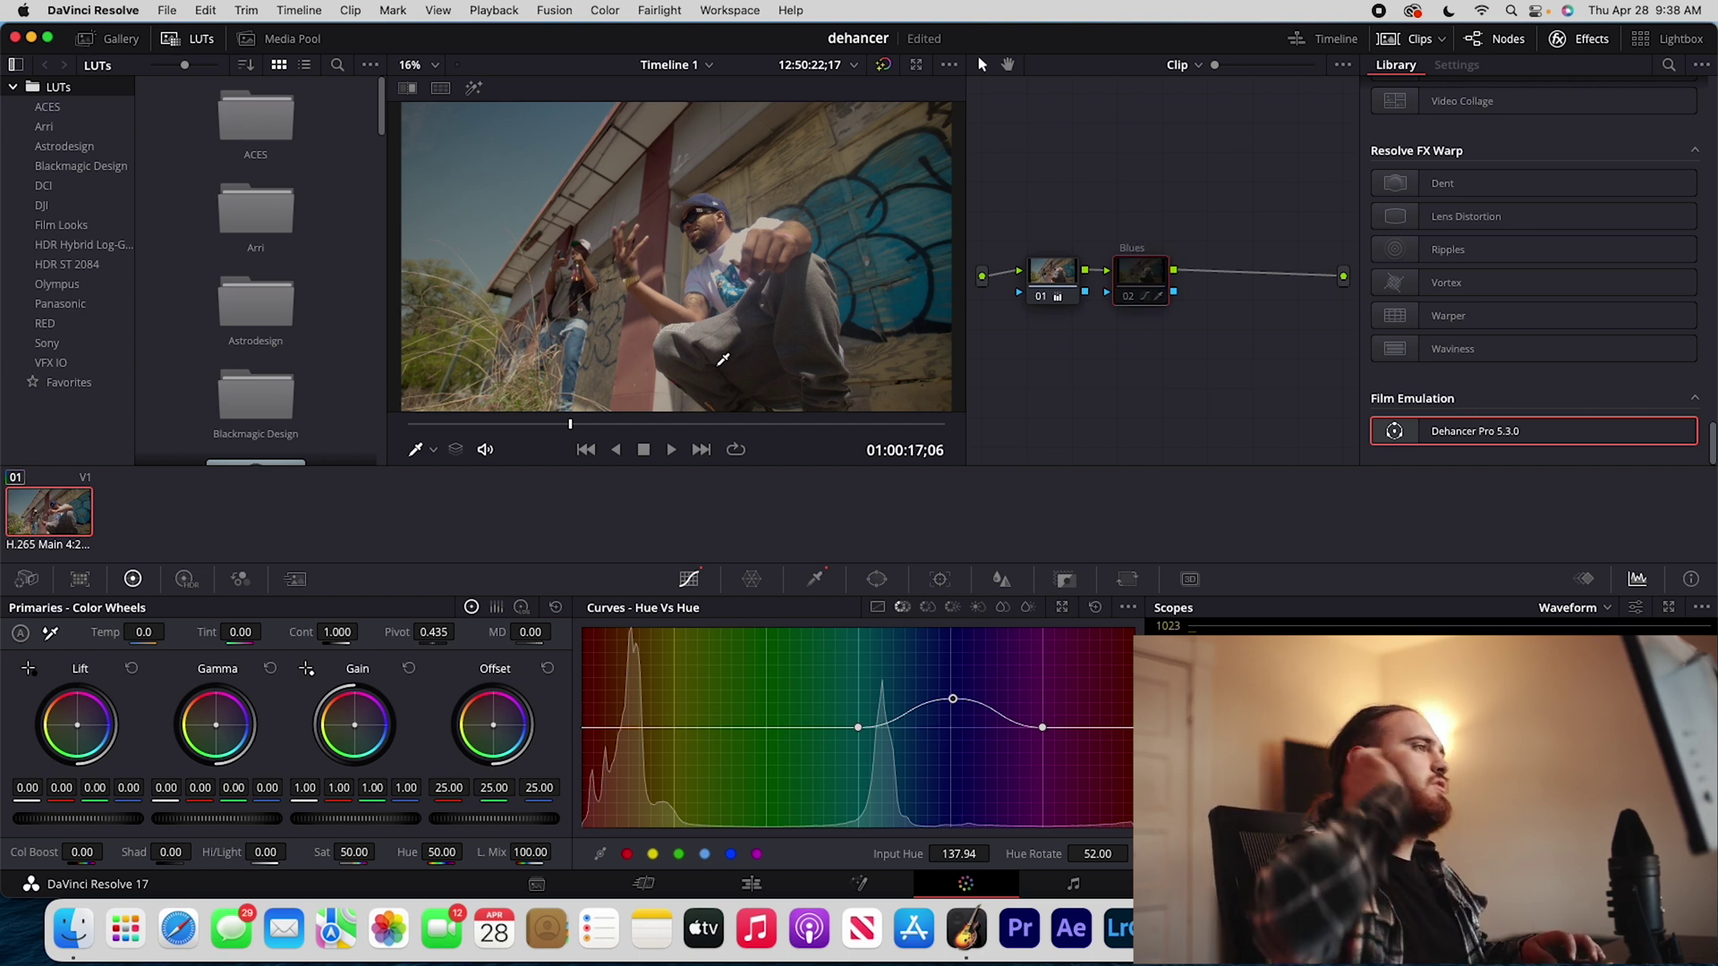
{"action": "left_click", "coordinate": [1053, 270]}
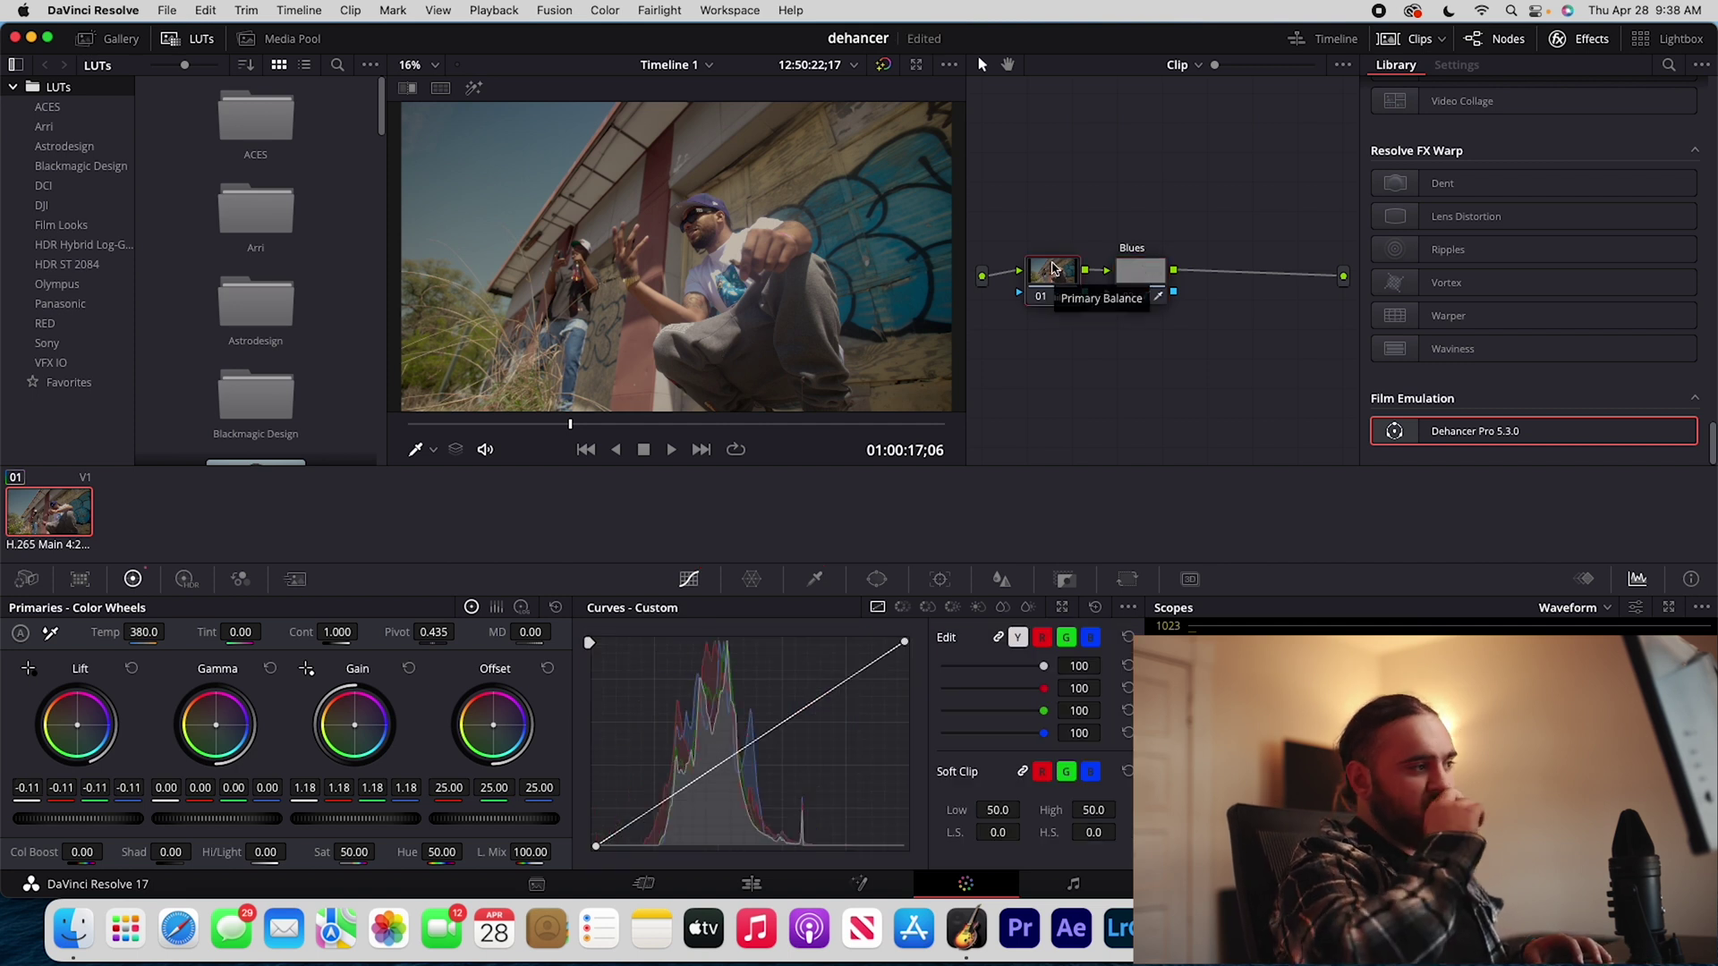
Step: Add four points to node 01's custom curve and lift the upper one for a contrast S-curve
{"action": "left_click", "coordinate": [845, 684]}
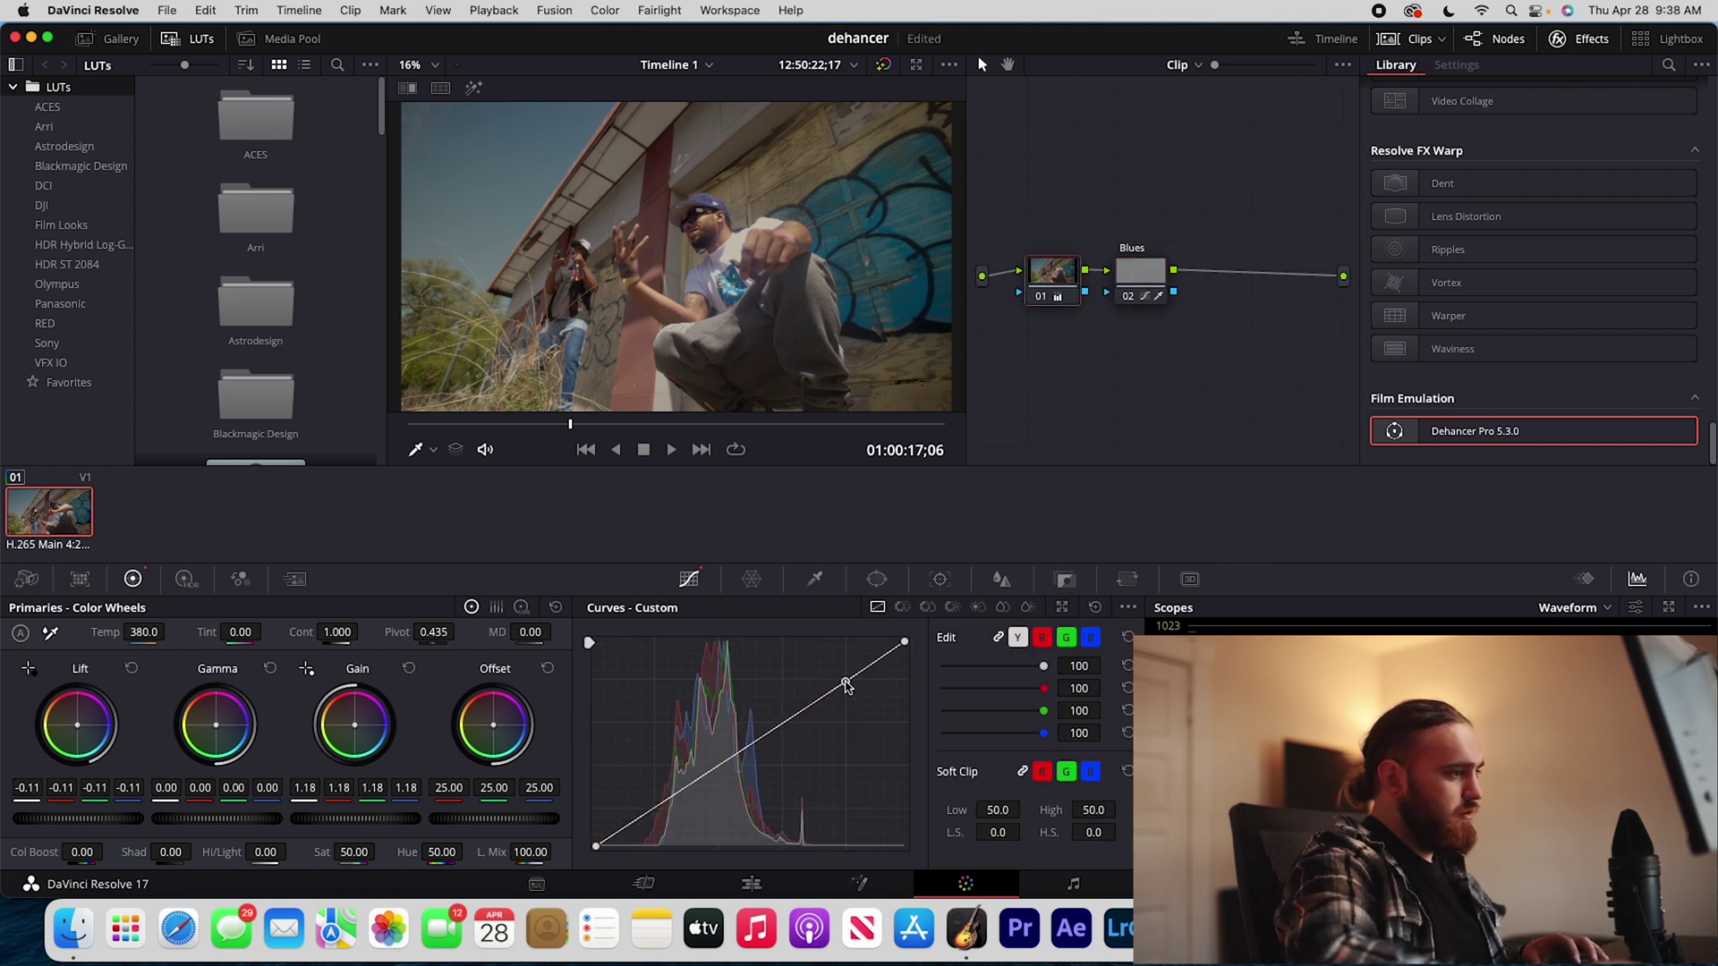
{"action": "left_click", "coordinate": [781, 725]}
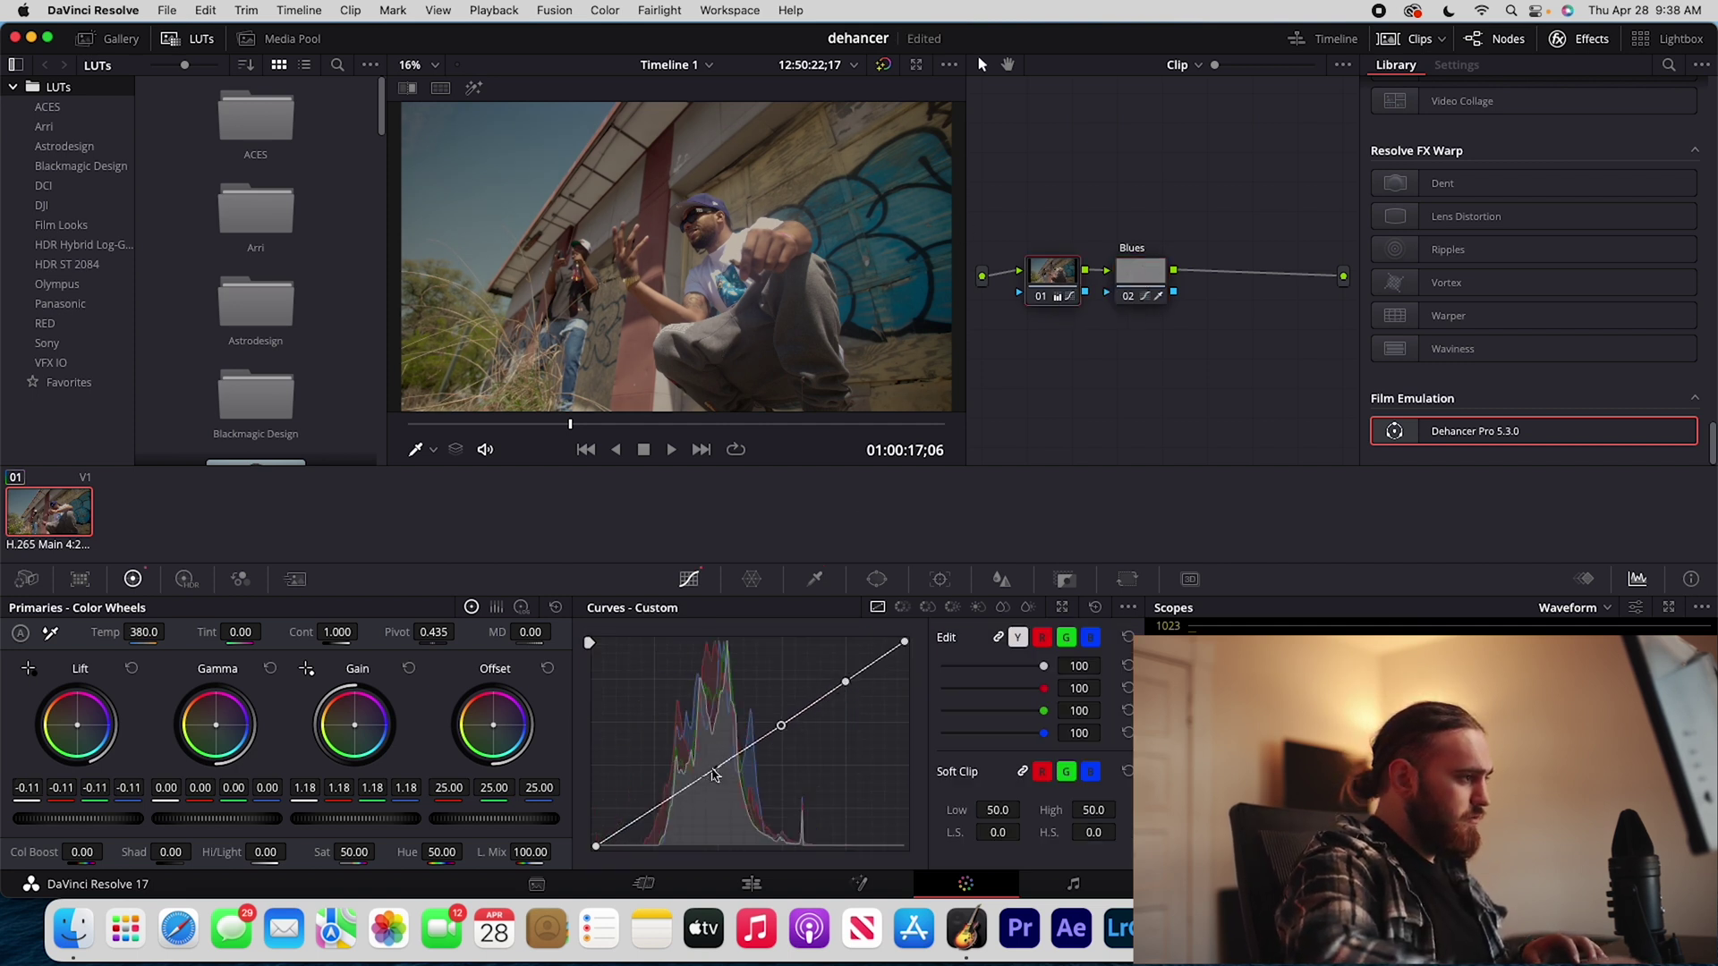
{"action": "left_click", "coordinate": [715, 768]}
{"action": "left_click", "coordinate": [654, 810]}
{"action": "left_click_drag", "start_coordinate": [781, 725], "coordinate": [775, 718]}
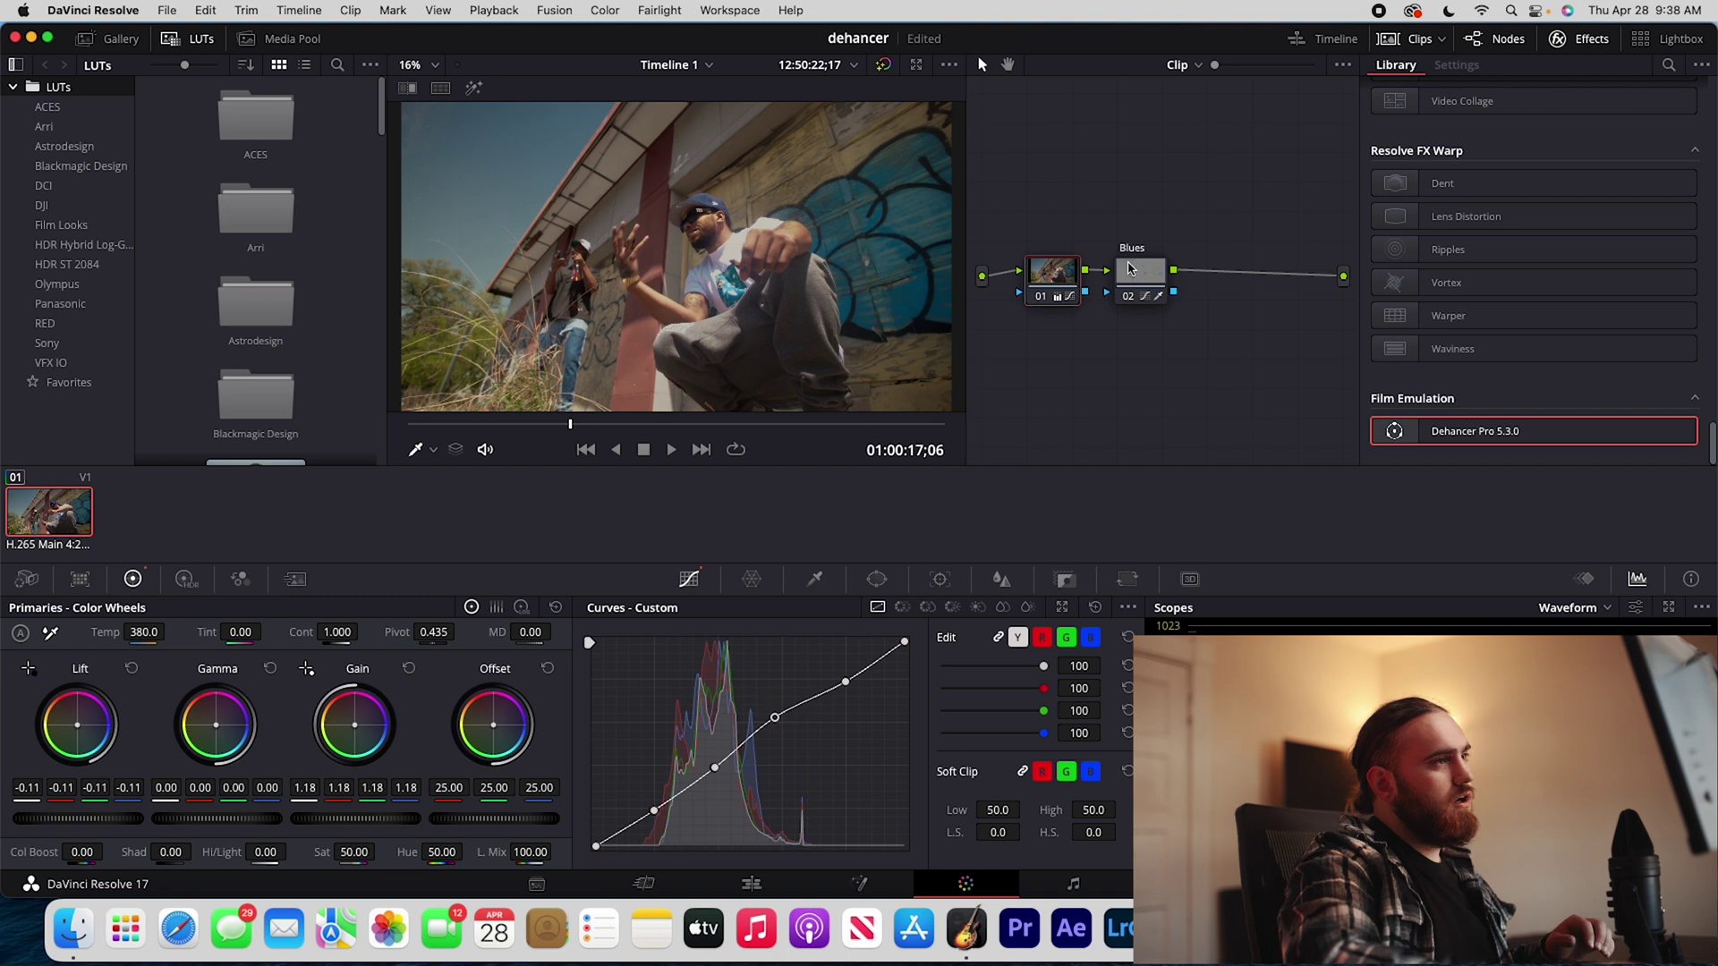
{"action": "left_click", "coordinate": [1130, 269]}
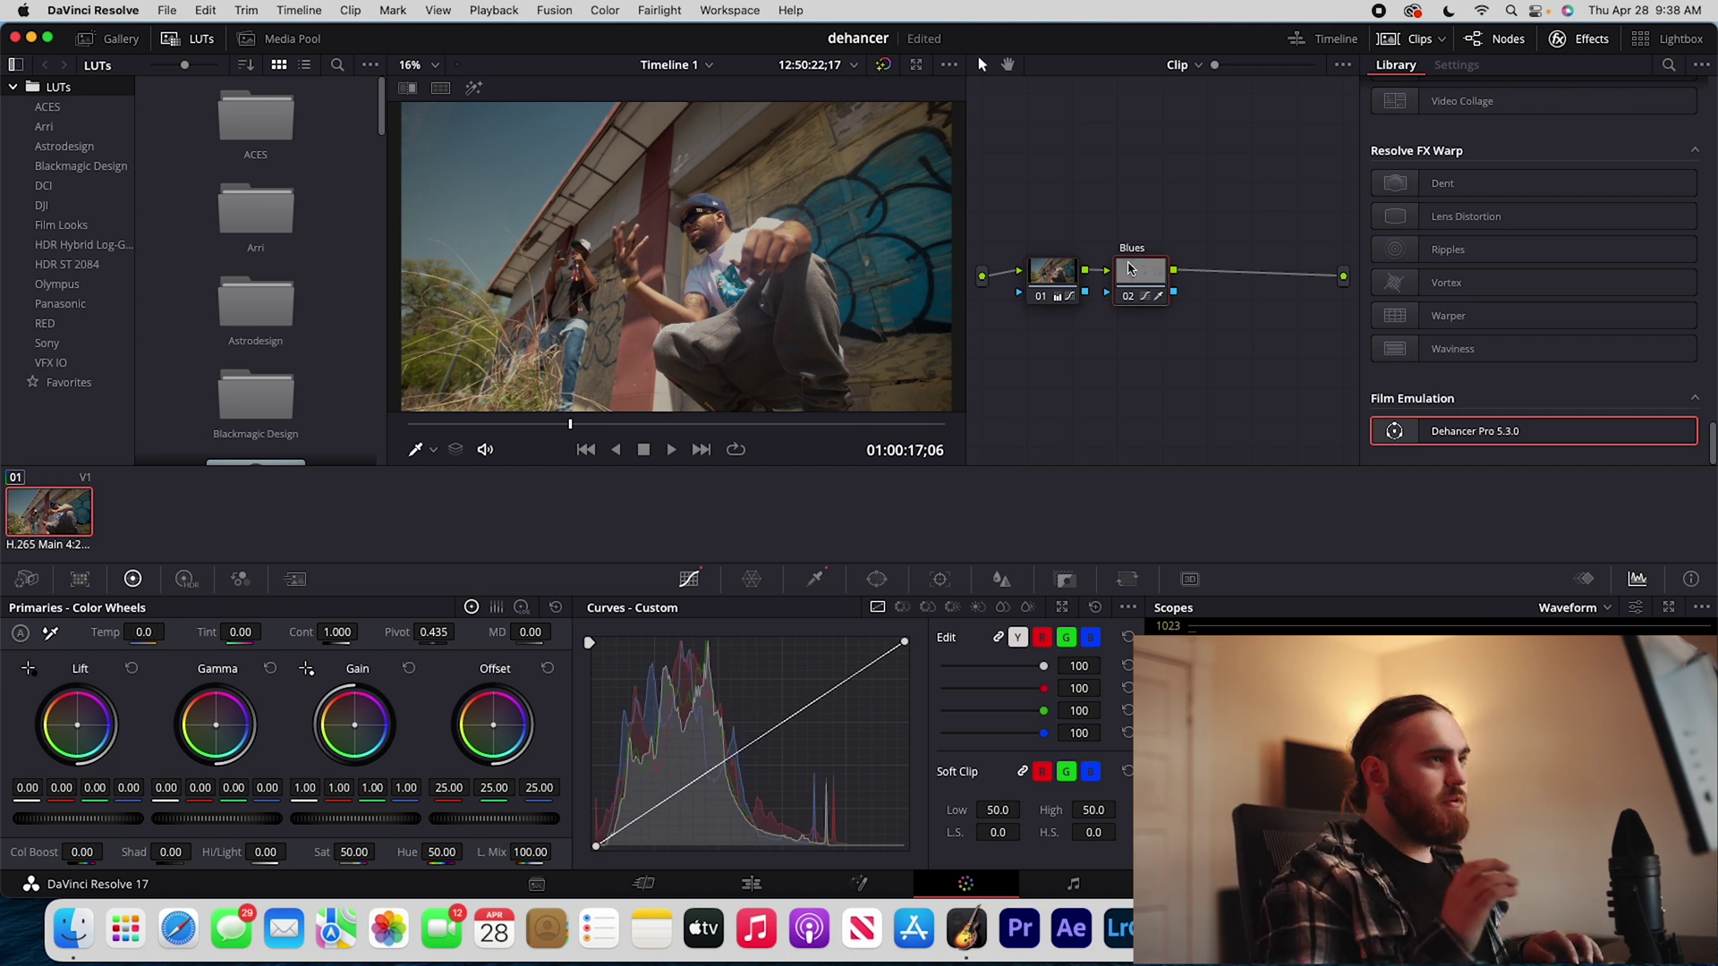
Step: Add serial node 03 after Blues and label it 'Greens'
{"action": "key", "text": "alt+s"}
{"action": "right_click", "coordinate": [1229, 292]}
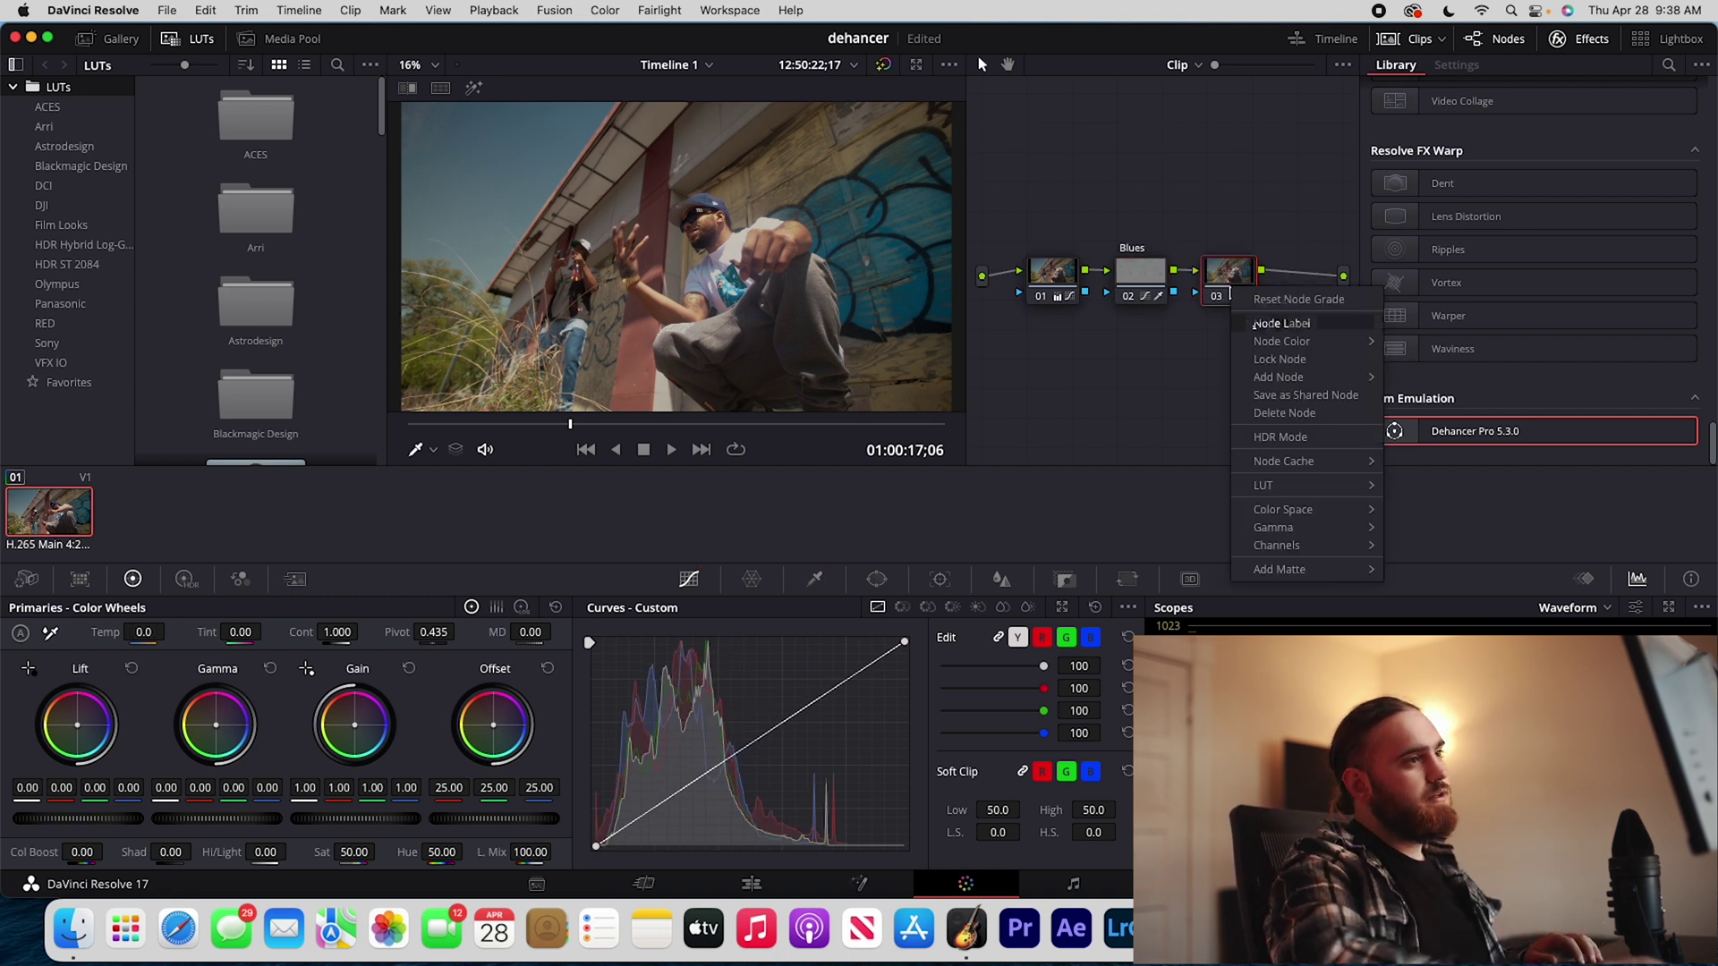
{"action": "left_click", "coordinate": [1280, 323]}
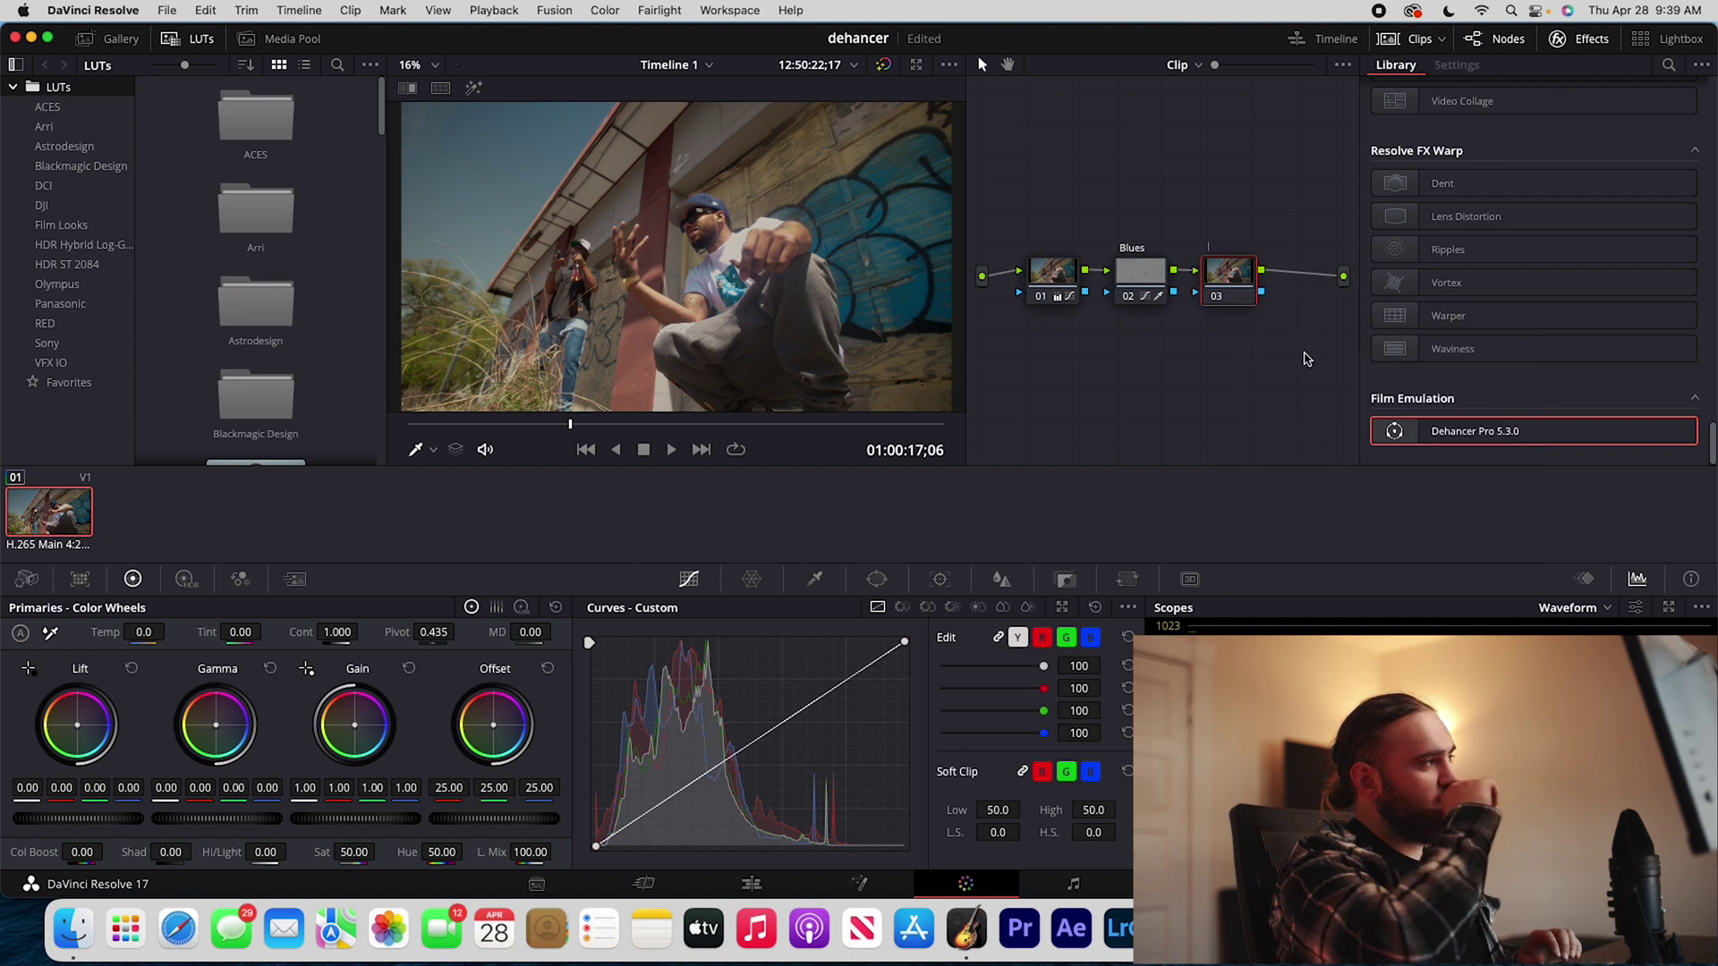
{"action": "type", "text": "Greens"}
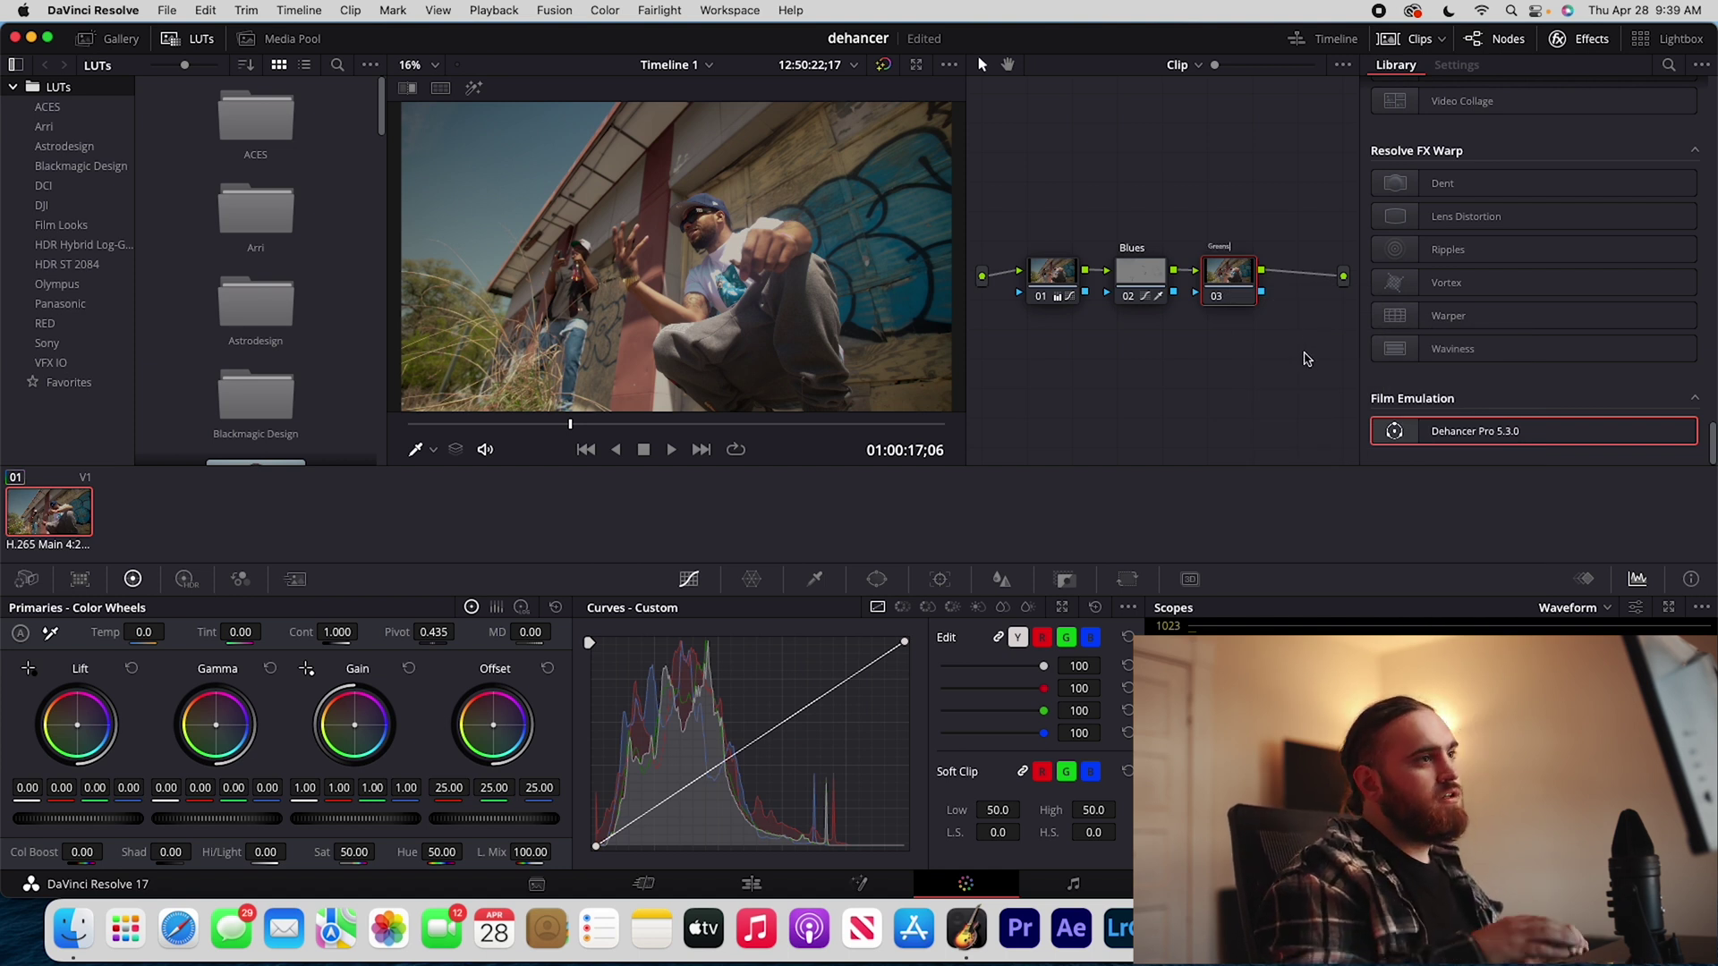
{"action": "key", "text": "Return"}
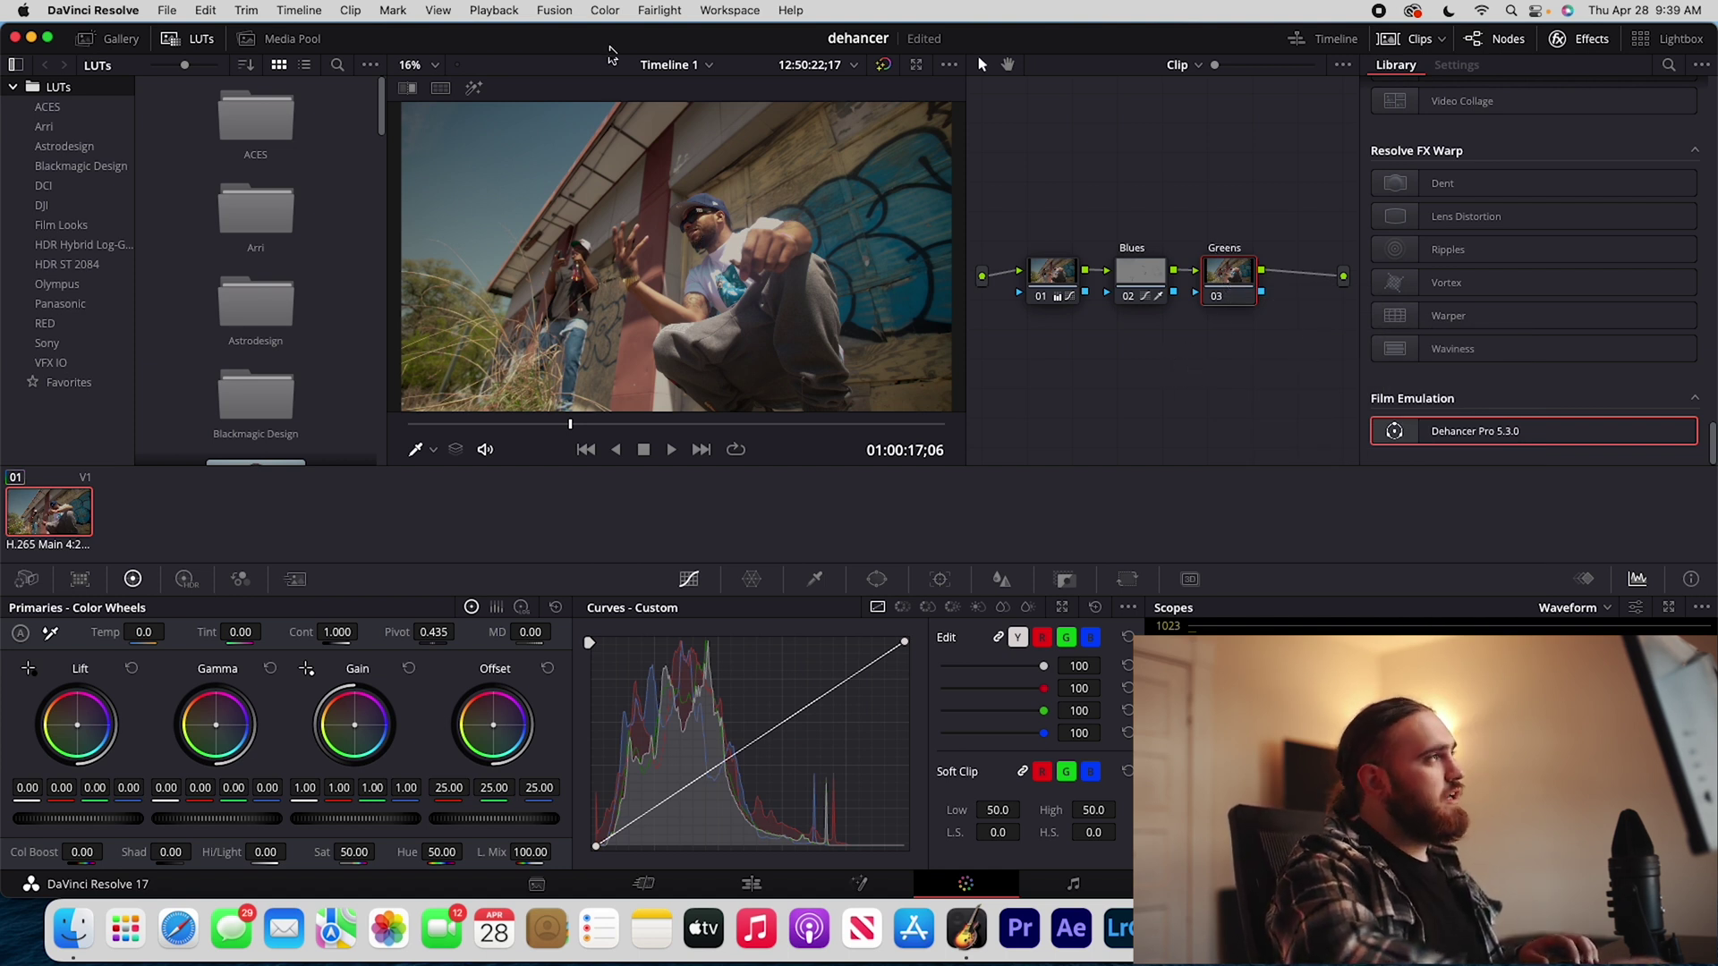
Step: Apply the Six Vector - Green preset to node 03
{"action": "left_click", "coordinate": [605, 11]}
{"action": "mouse_move", "coordinate": [734, 411]}
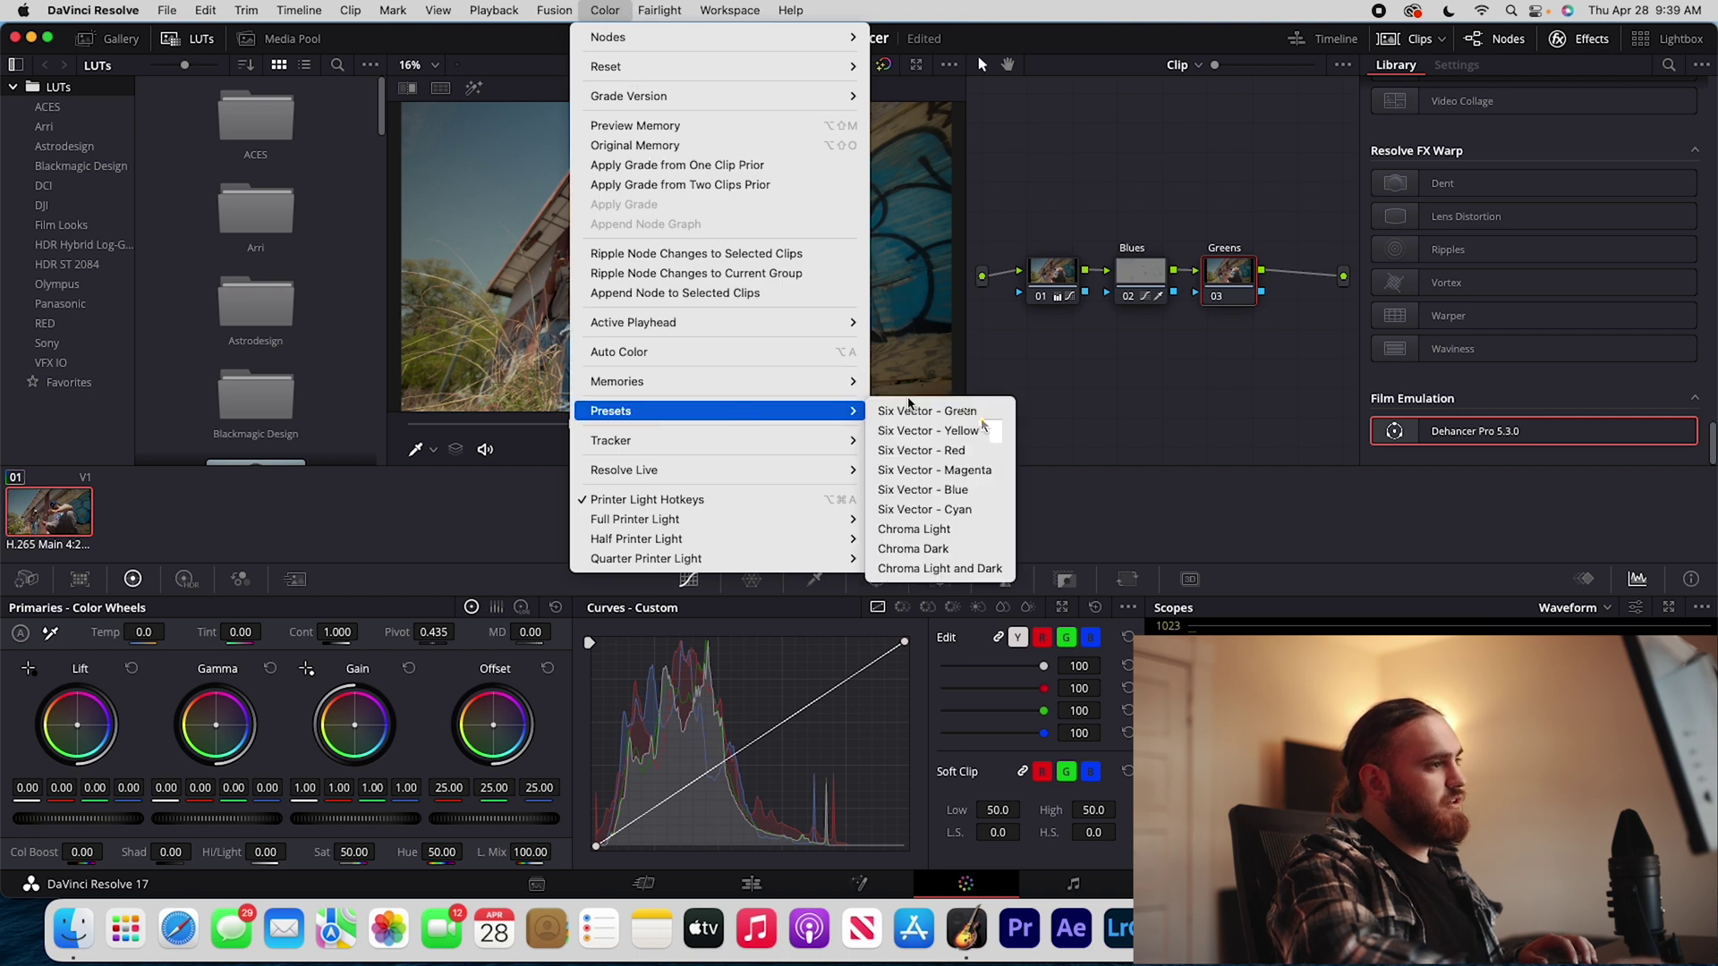
{"action": "left_click", "coordinate": [988, 413]}
{"action": "left_click", "coordinate": [928, 607]}
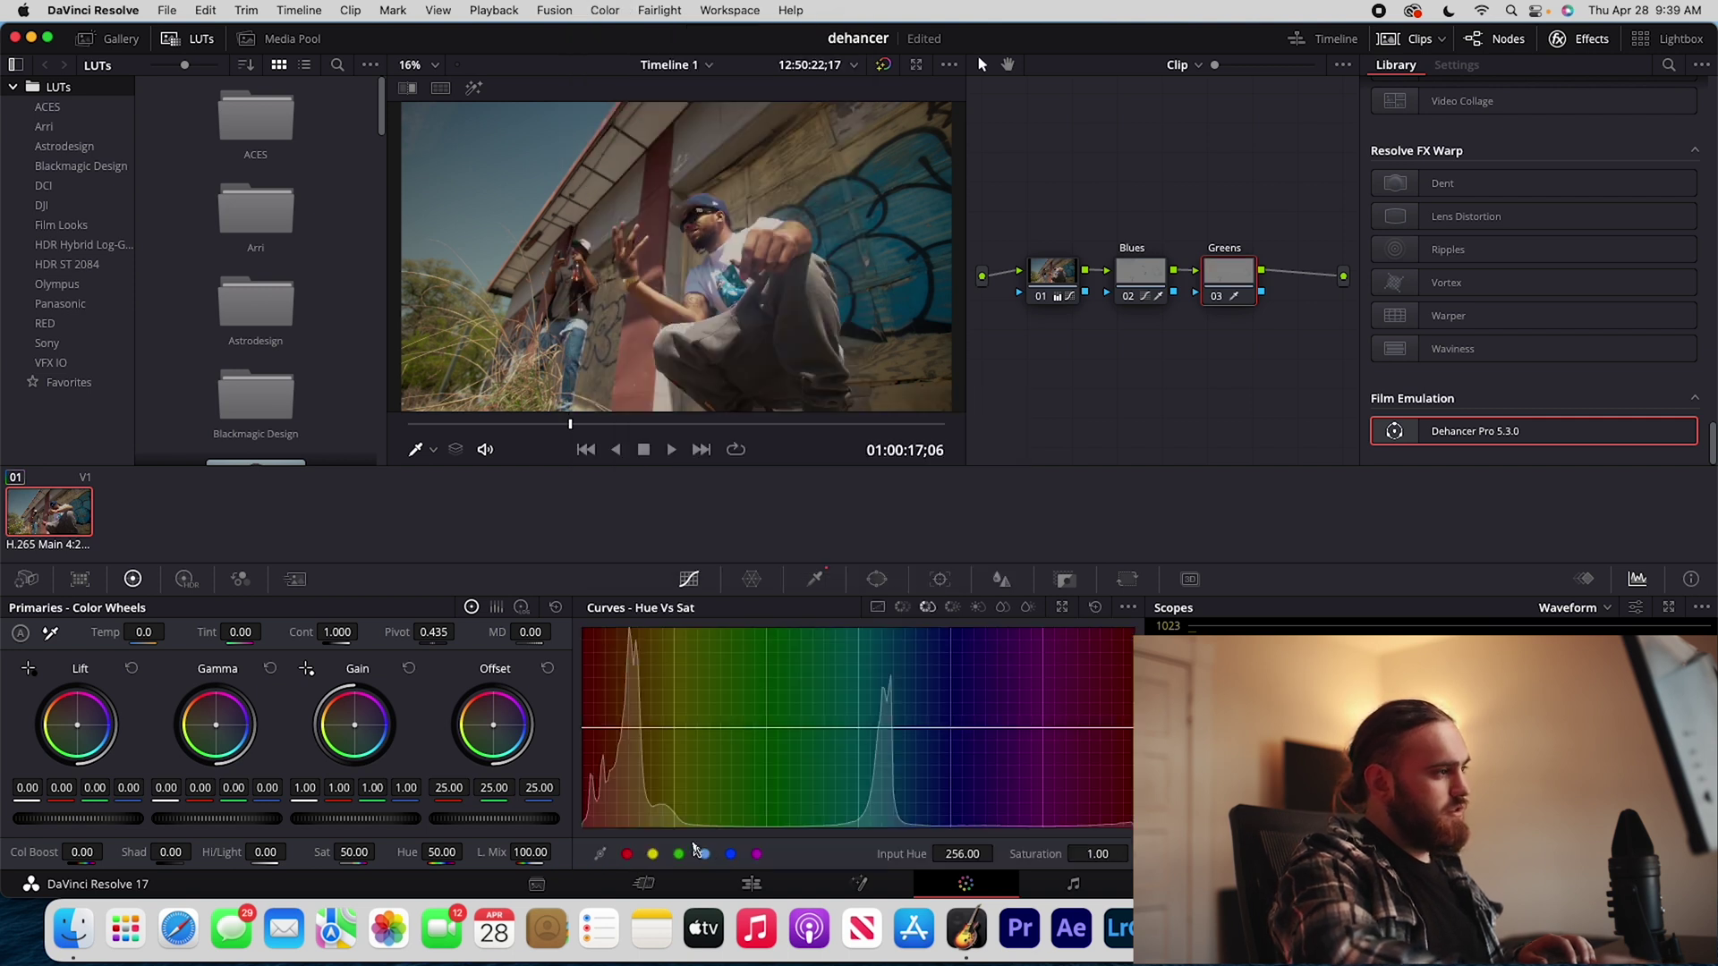
Step: Bend node 03's Hue vs Hue curve and bring its saturation to about 22
{"action": "left_click", "coordinate": [902, 607]}
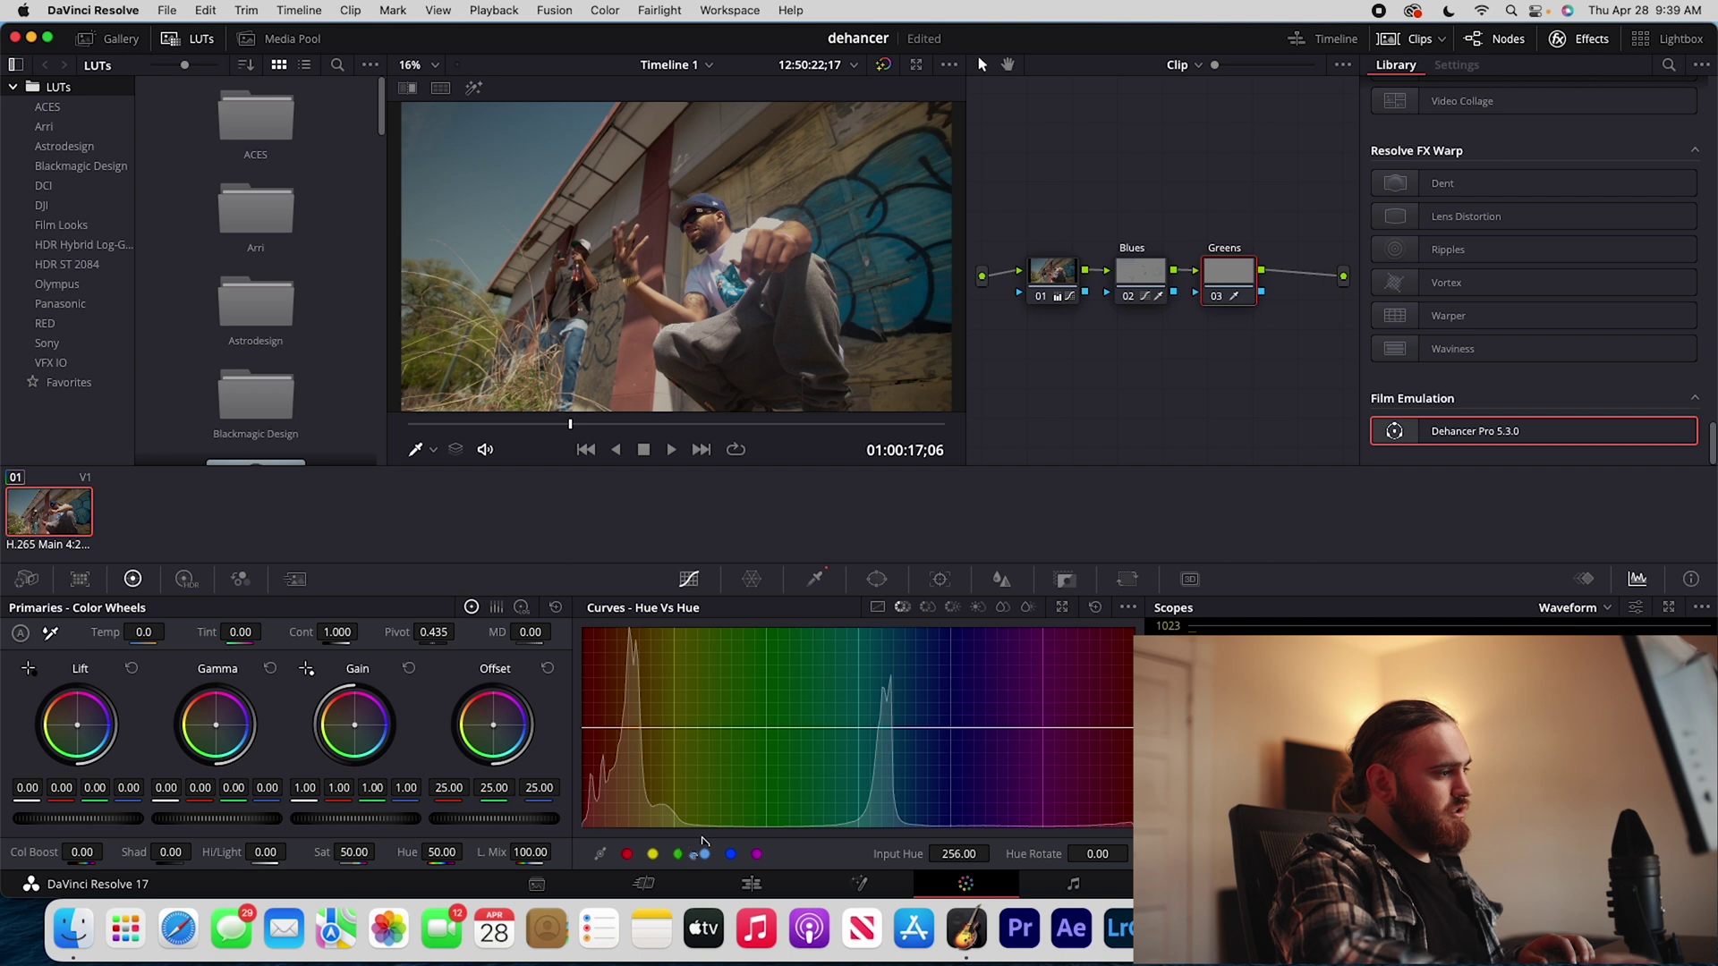
{"action": "left_click_drag", "start_coordinate": [766, 726], "coordinate": [353, 853]}
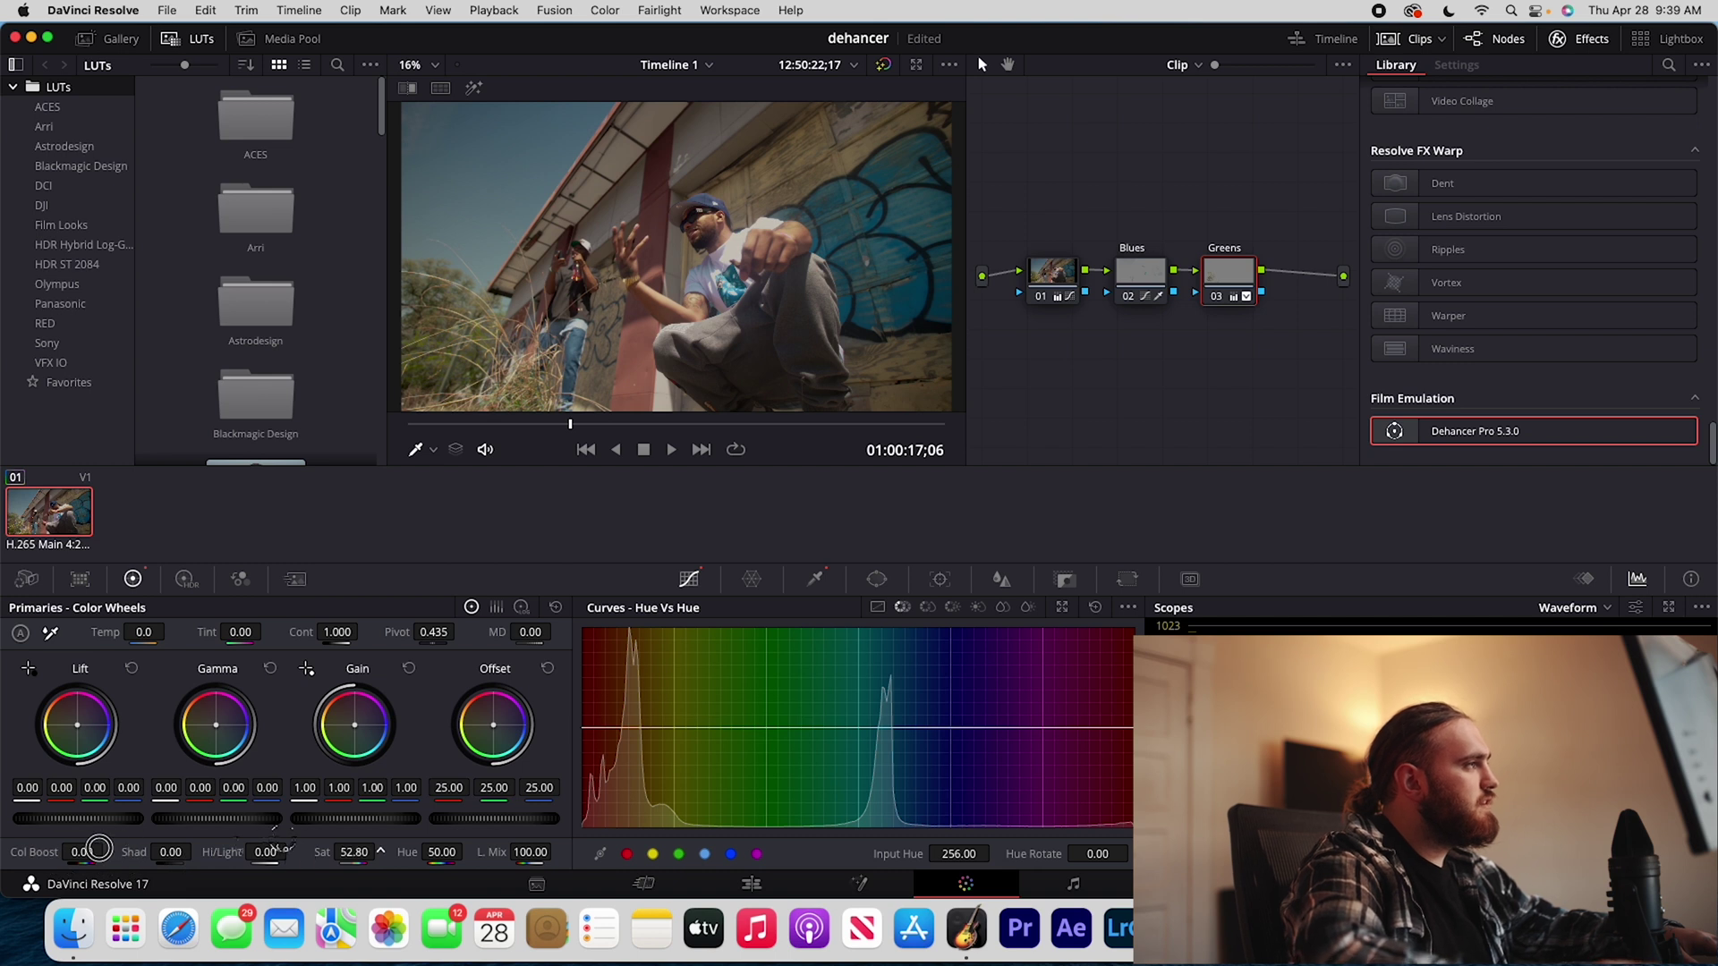
{"action": "left_click_drag", "start_coordinate": [99, 849], "coordinate": [510, 854]}
{"action": "mouse_move", "coordinate": [671, 727]}
{"action": "left_mouse_down"}
{"action": "mouse_move", "coordinate": [670, 792]}
{"action": "mouse_move", "coordinate": [674, 740]}
{"action": "mouse_move", "coordinate": [678, 754]}
{"action": "left_mouse_up"}
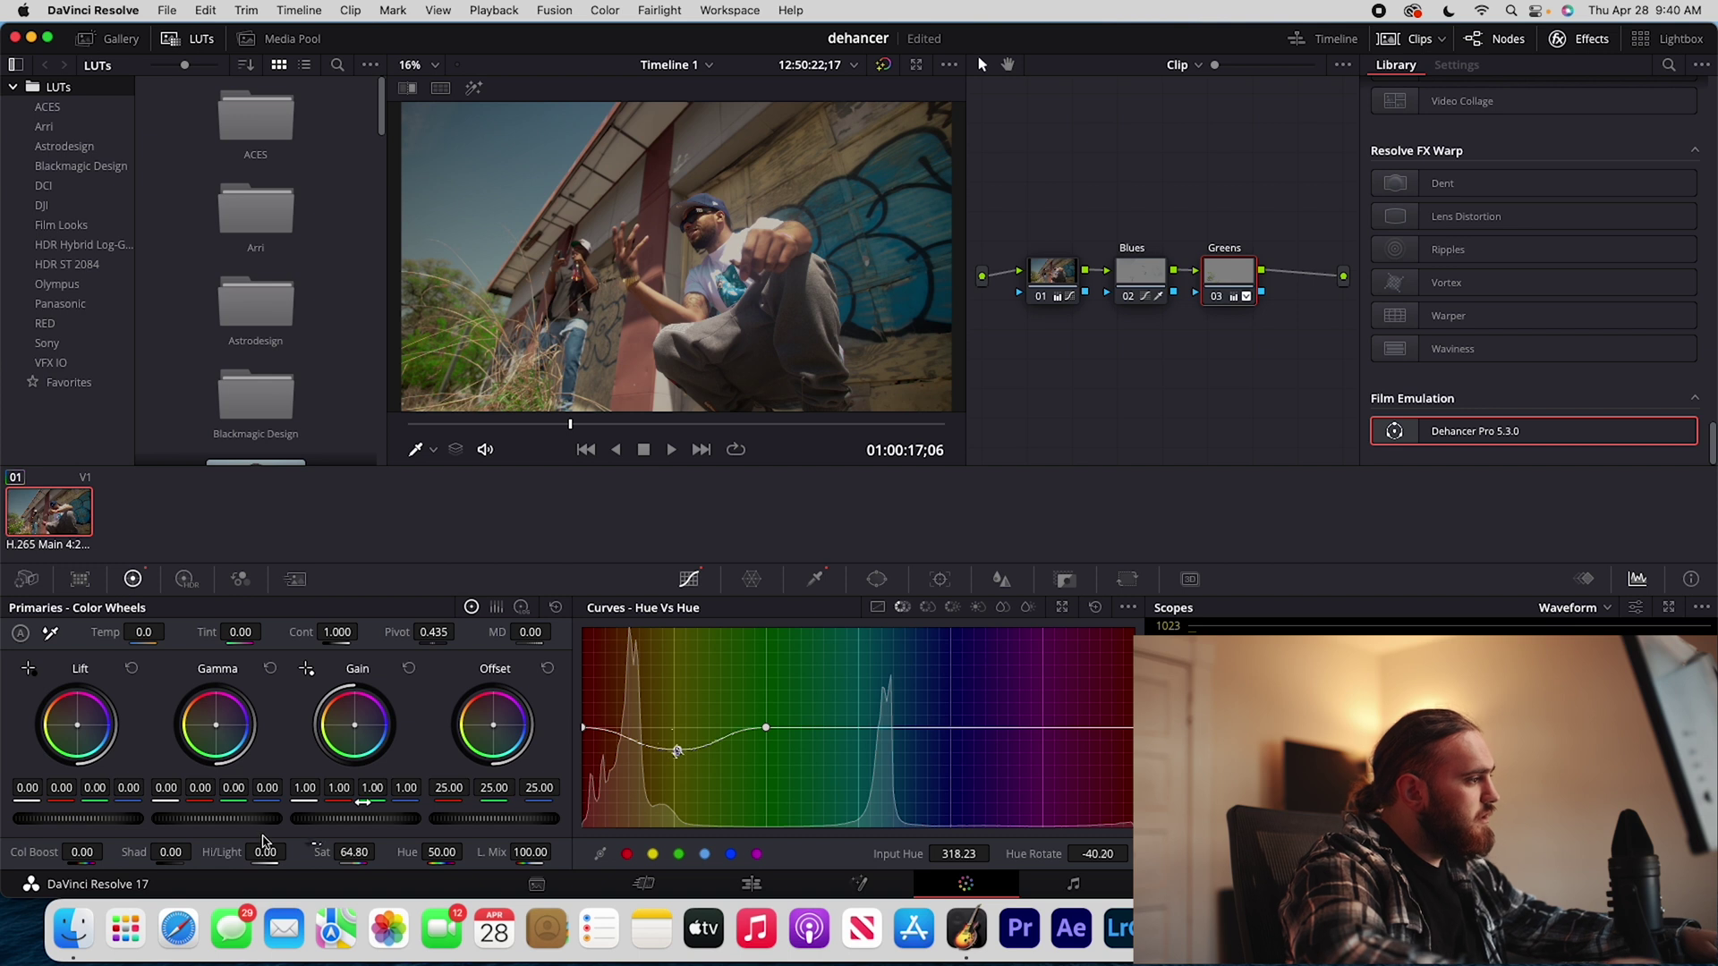
{"action": "left_click_drag", "start_coordinate": [309, 850], "coordinate": [116, 832]}
Step: Add node 04 and relabel node 03 as 'Yellow'
{"action": "key", "text": "alt+o"}
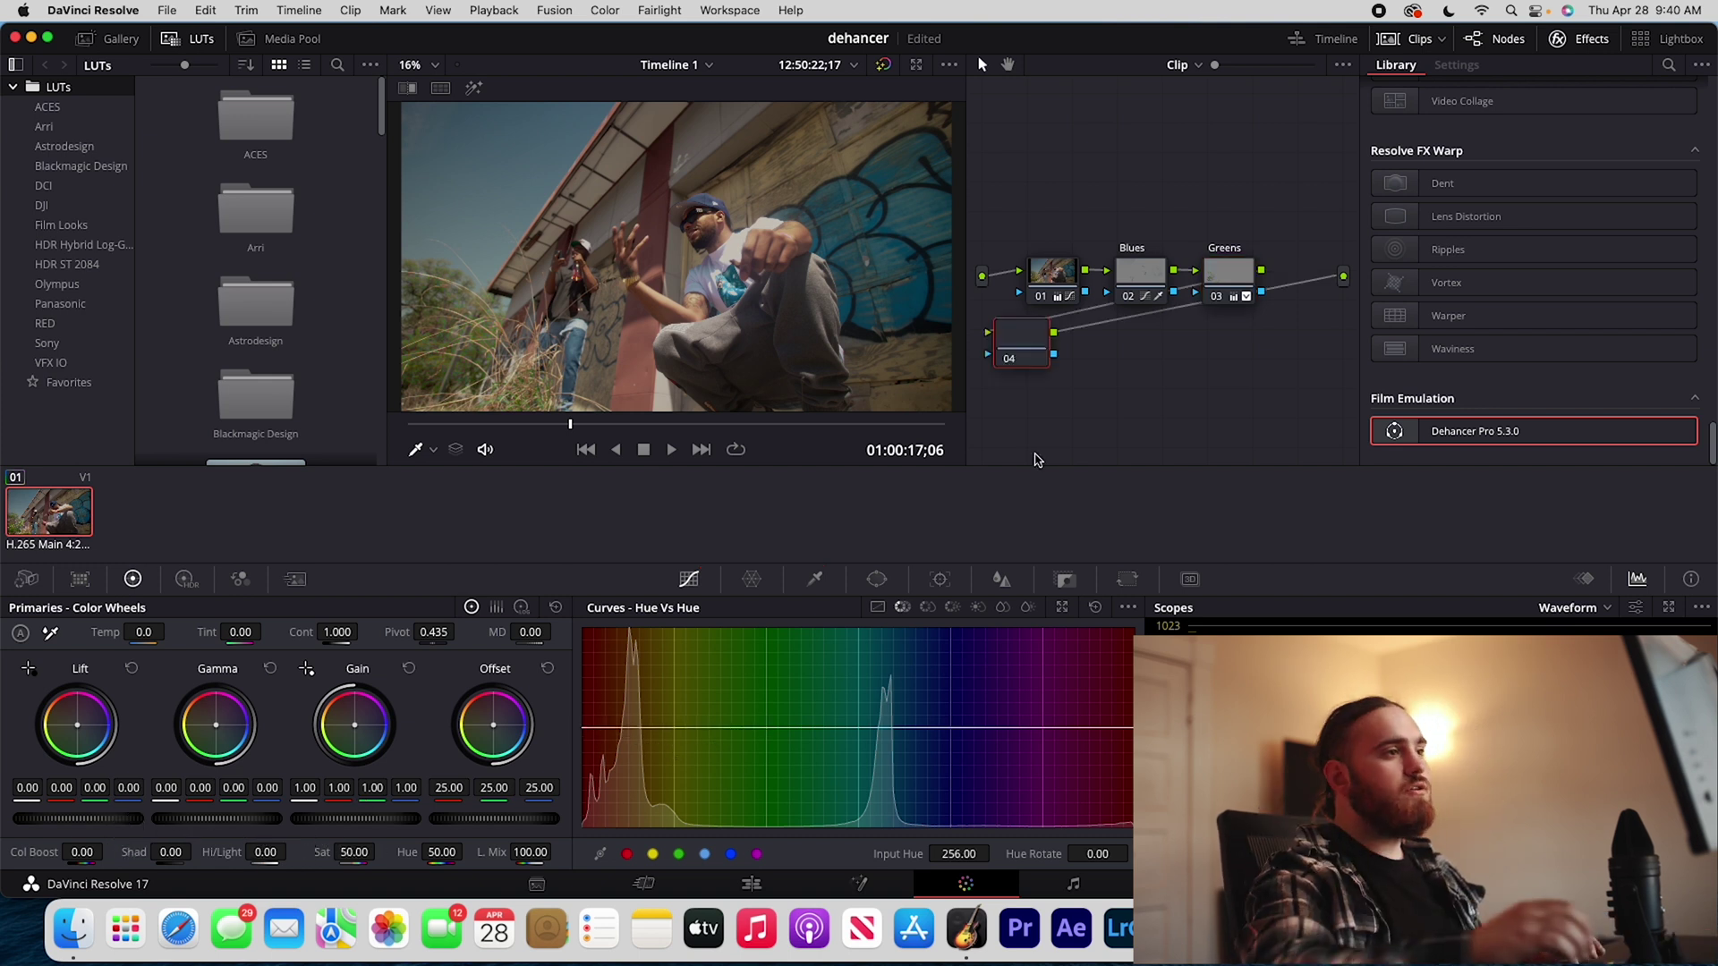
{"action": "right_click", "coordinate": [1011, 340]}
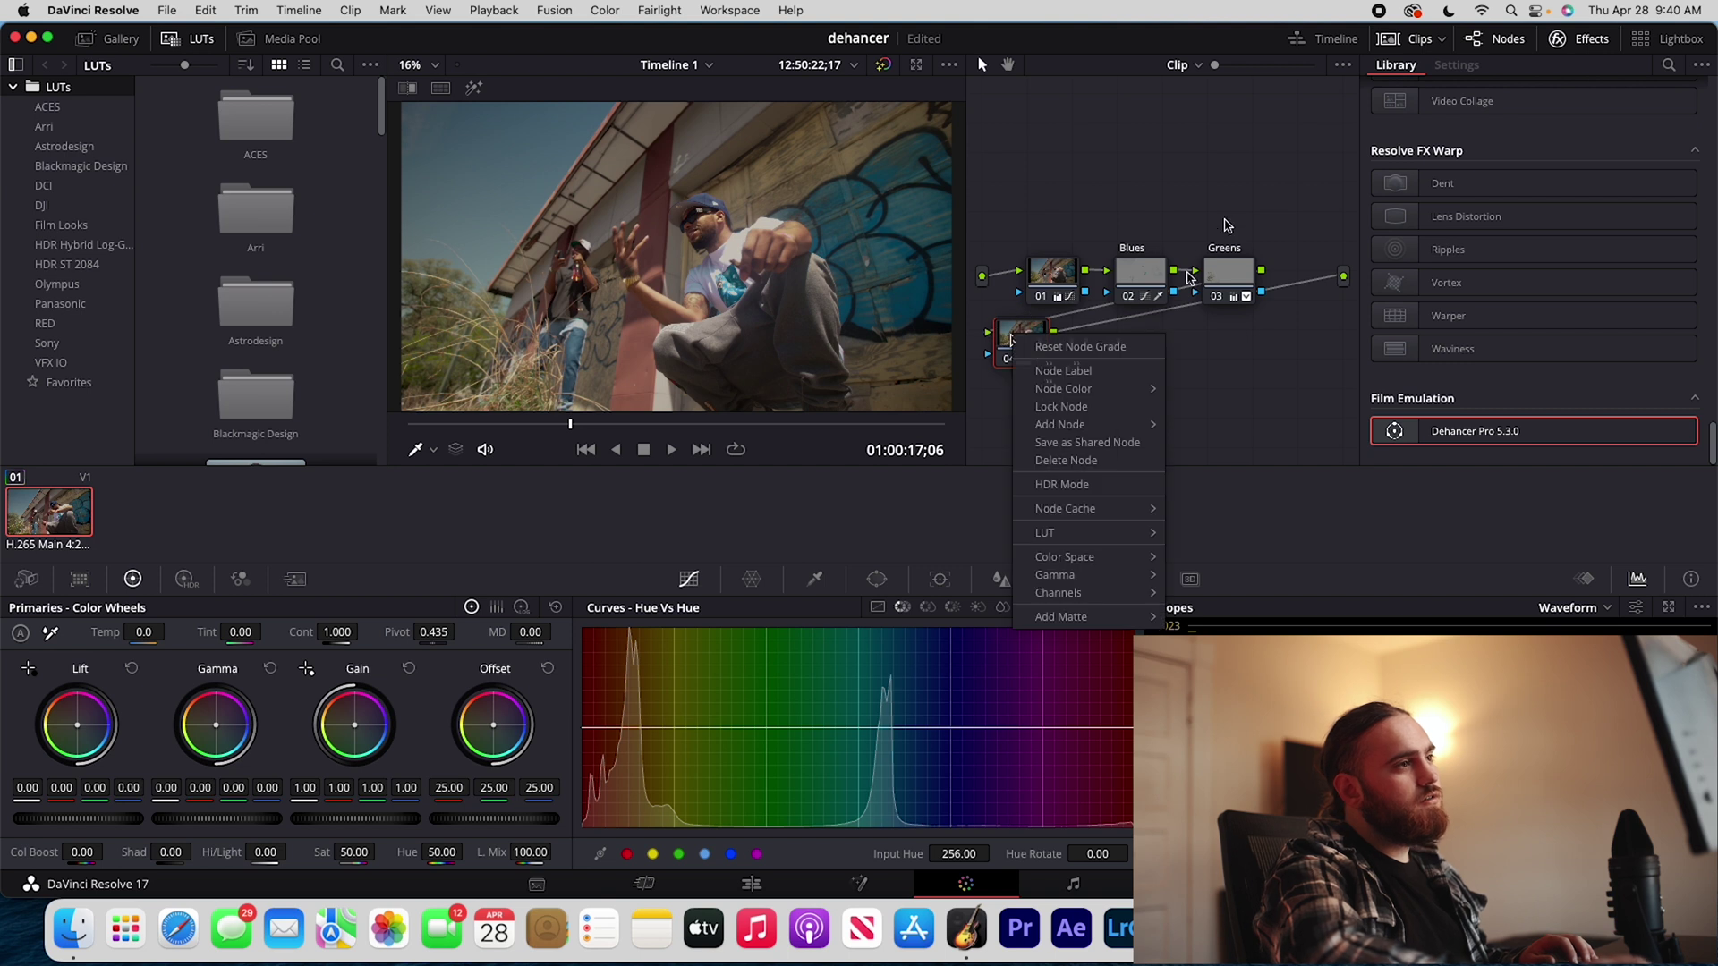
{"action": "right_click", "coordinate": [1230, 262]}
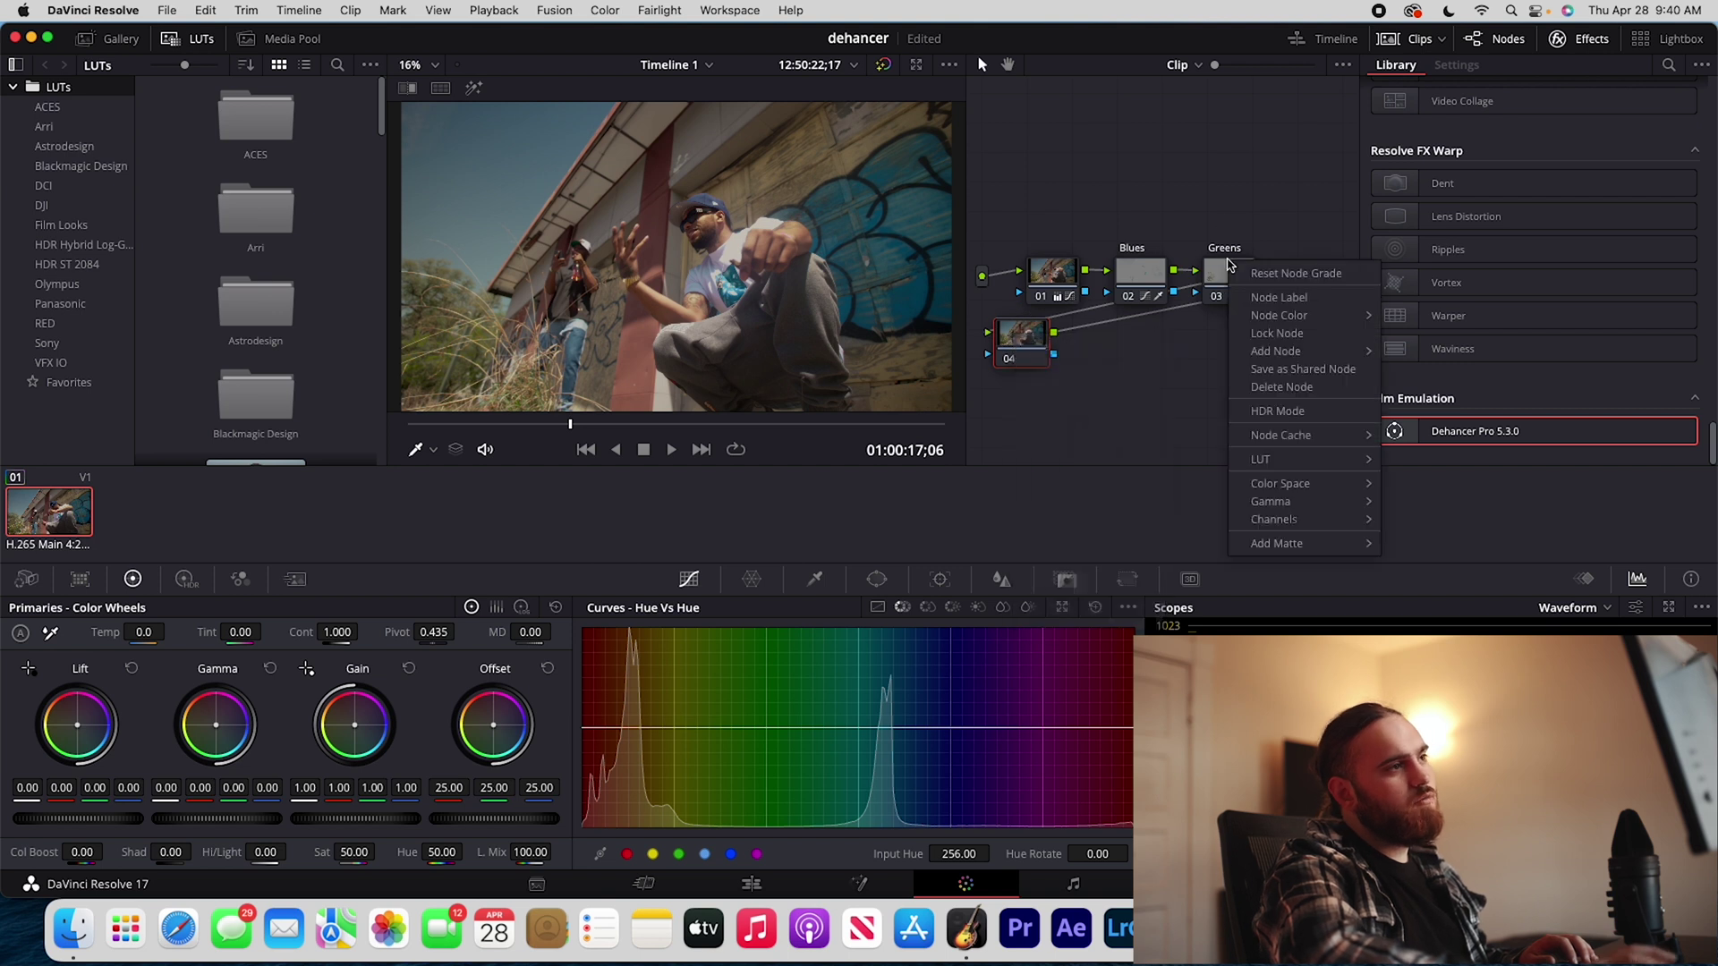
{"action": "left_click", "coordinate": [1289, 299]}
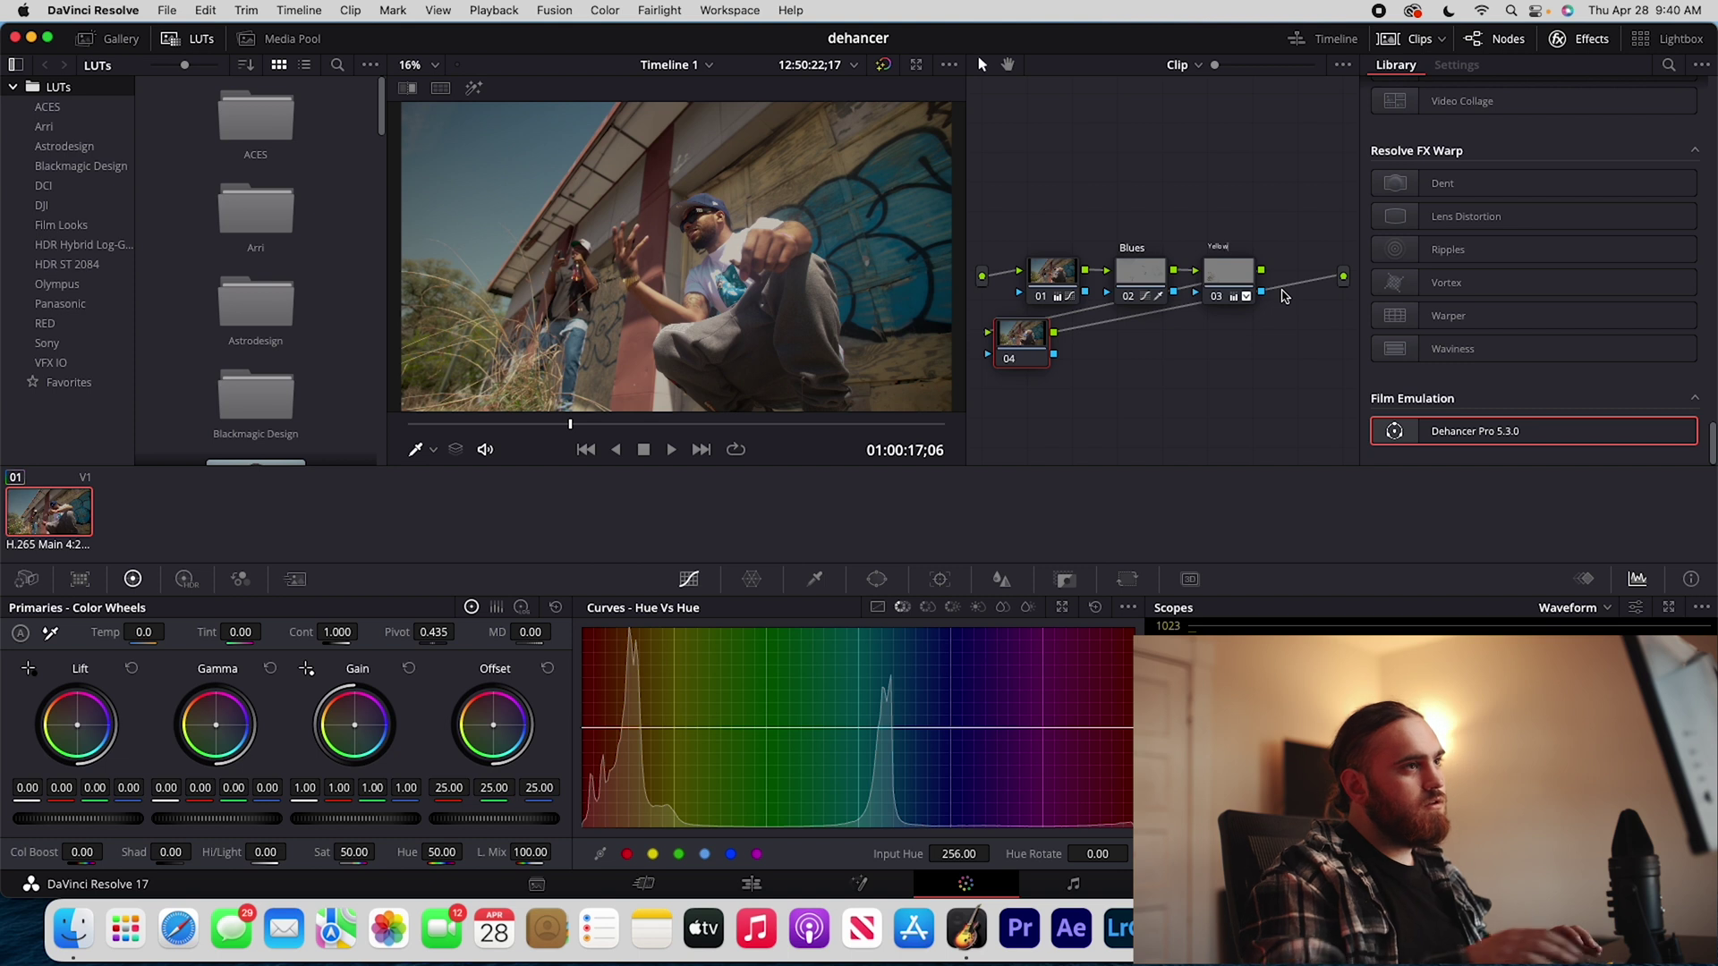
{"action": "right_click", "coordinate": [953, 360]}
{"action": "key", "text": "Escape"}
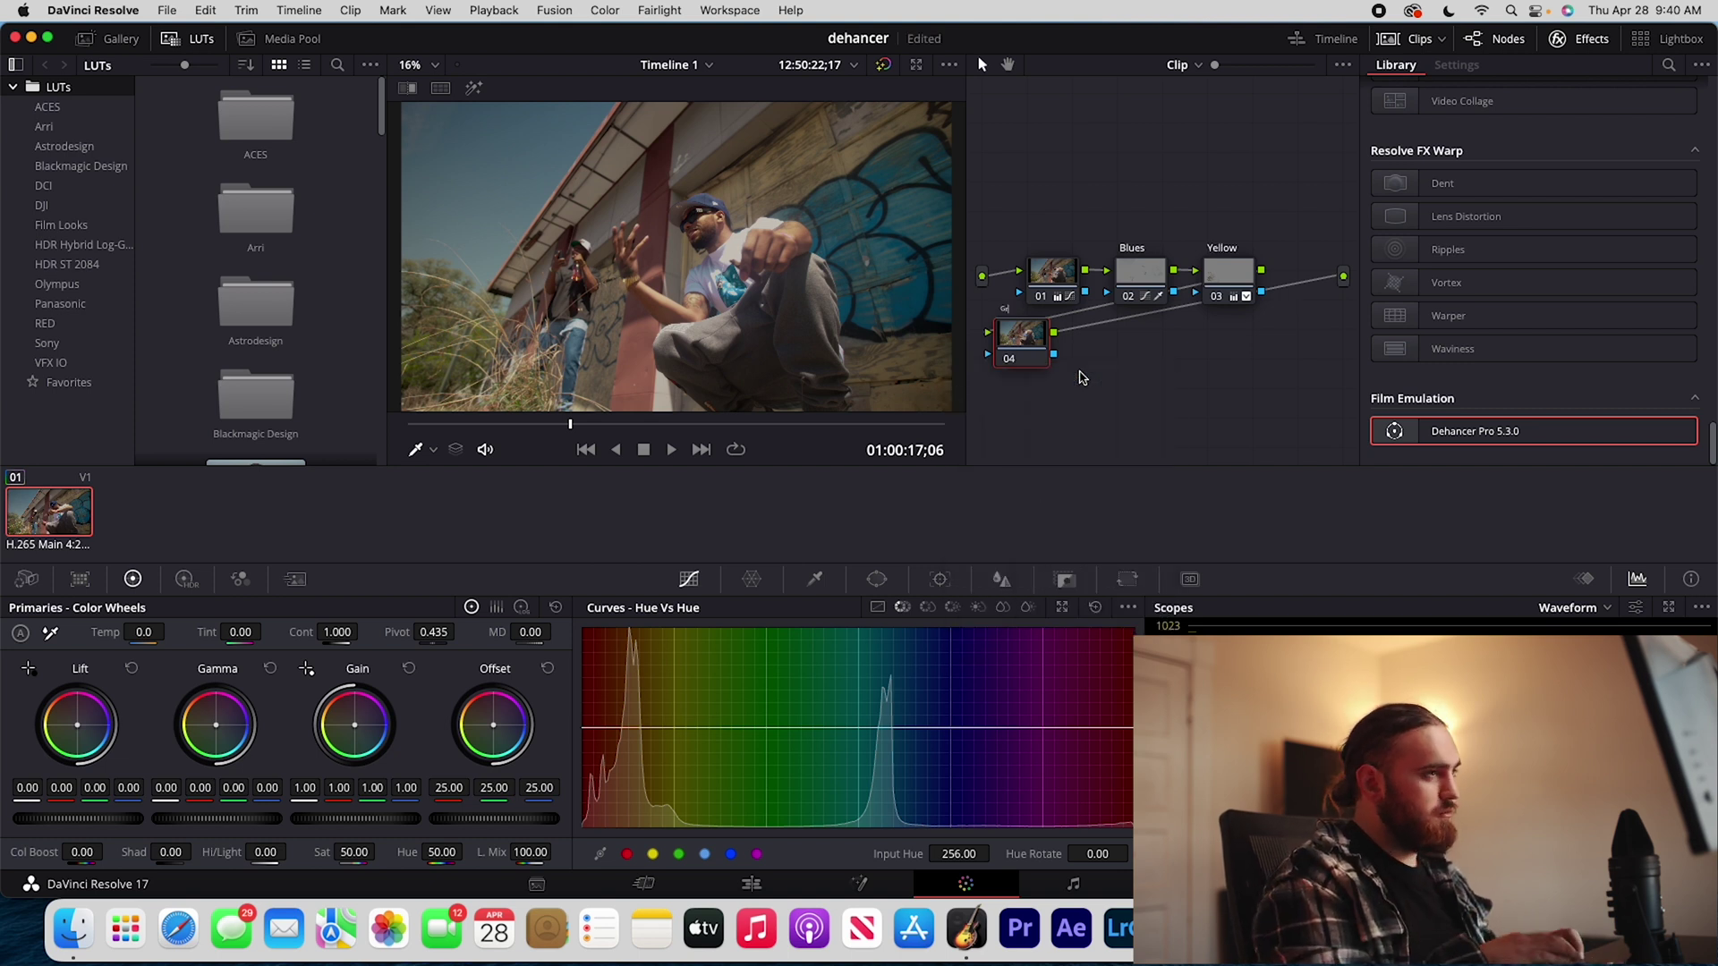
Step: Connect the Green node 04 after Yellow and select it for grading
{"action": "left_click_drag", "start_coordinate": [1021, 334], "coordinate": [1251, 361]}
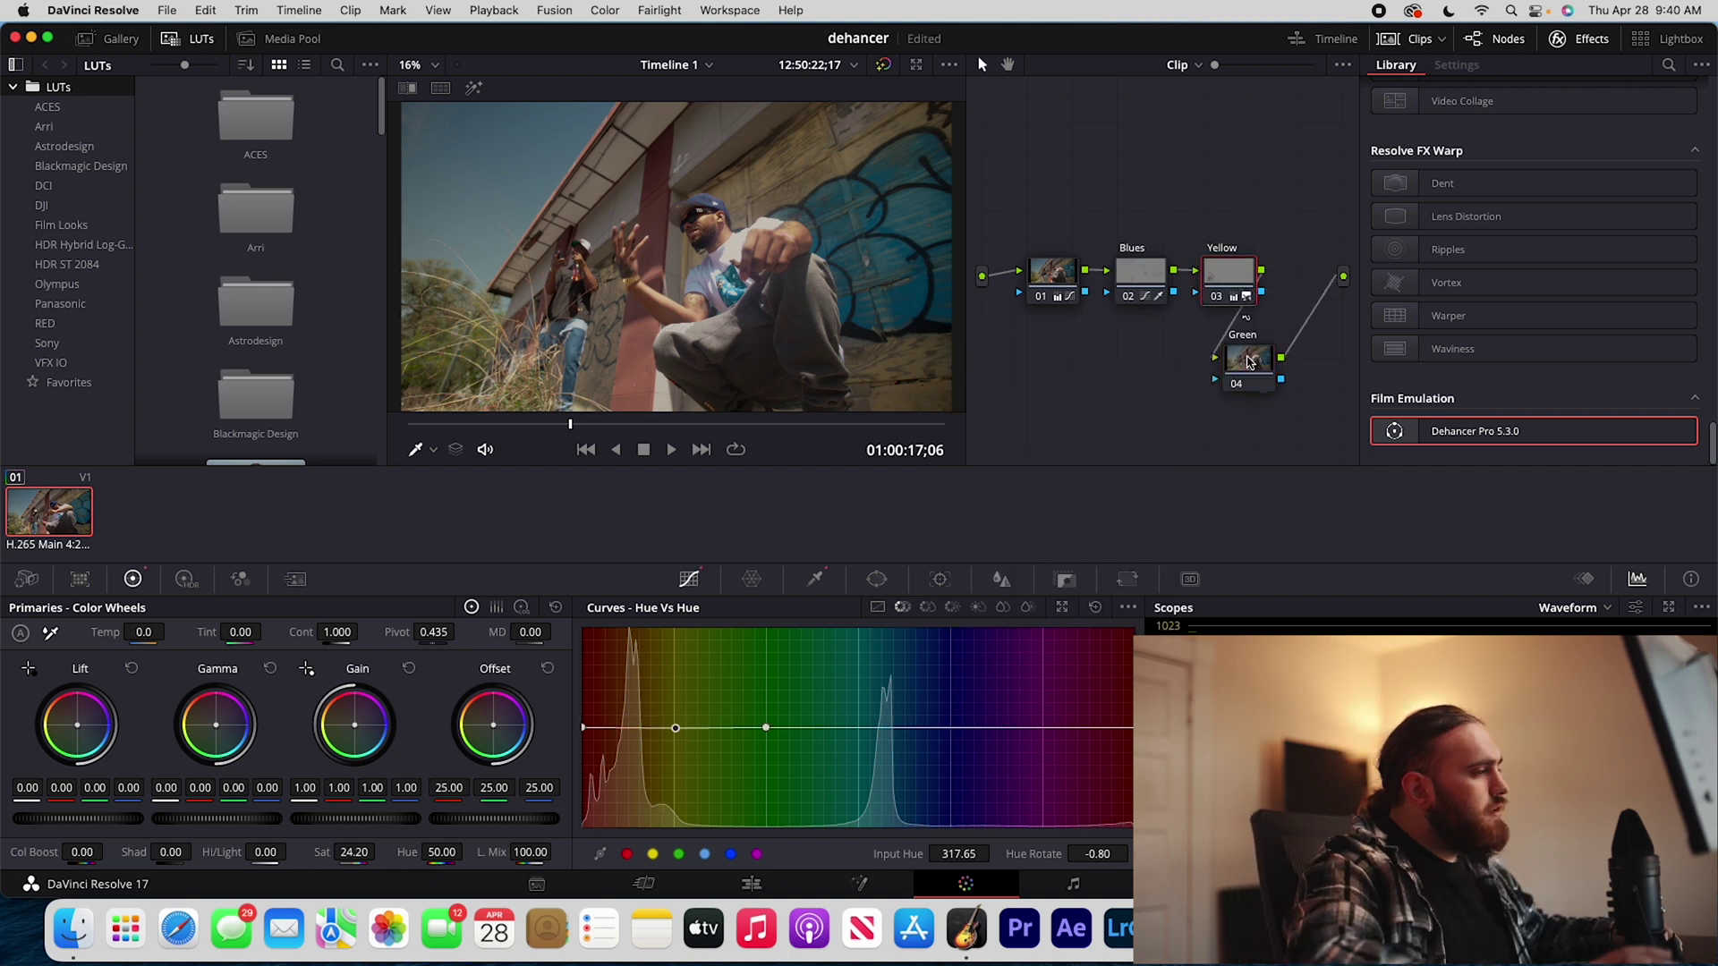
{"action": "left_click", "coordinate": [1251, 367]}
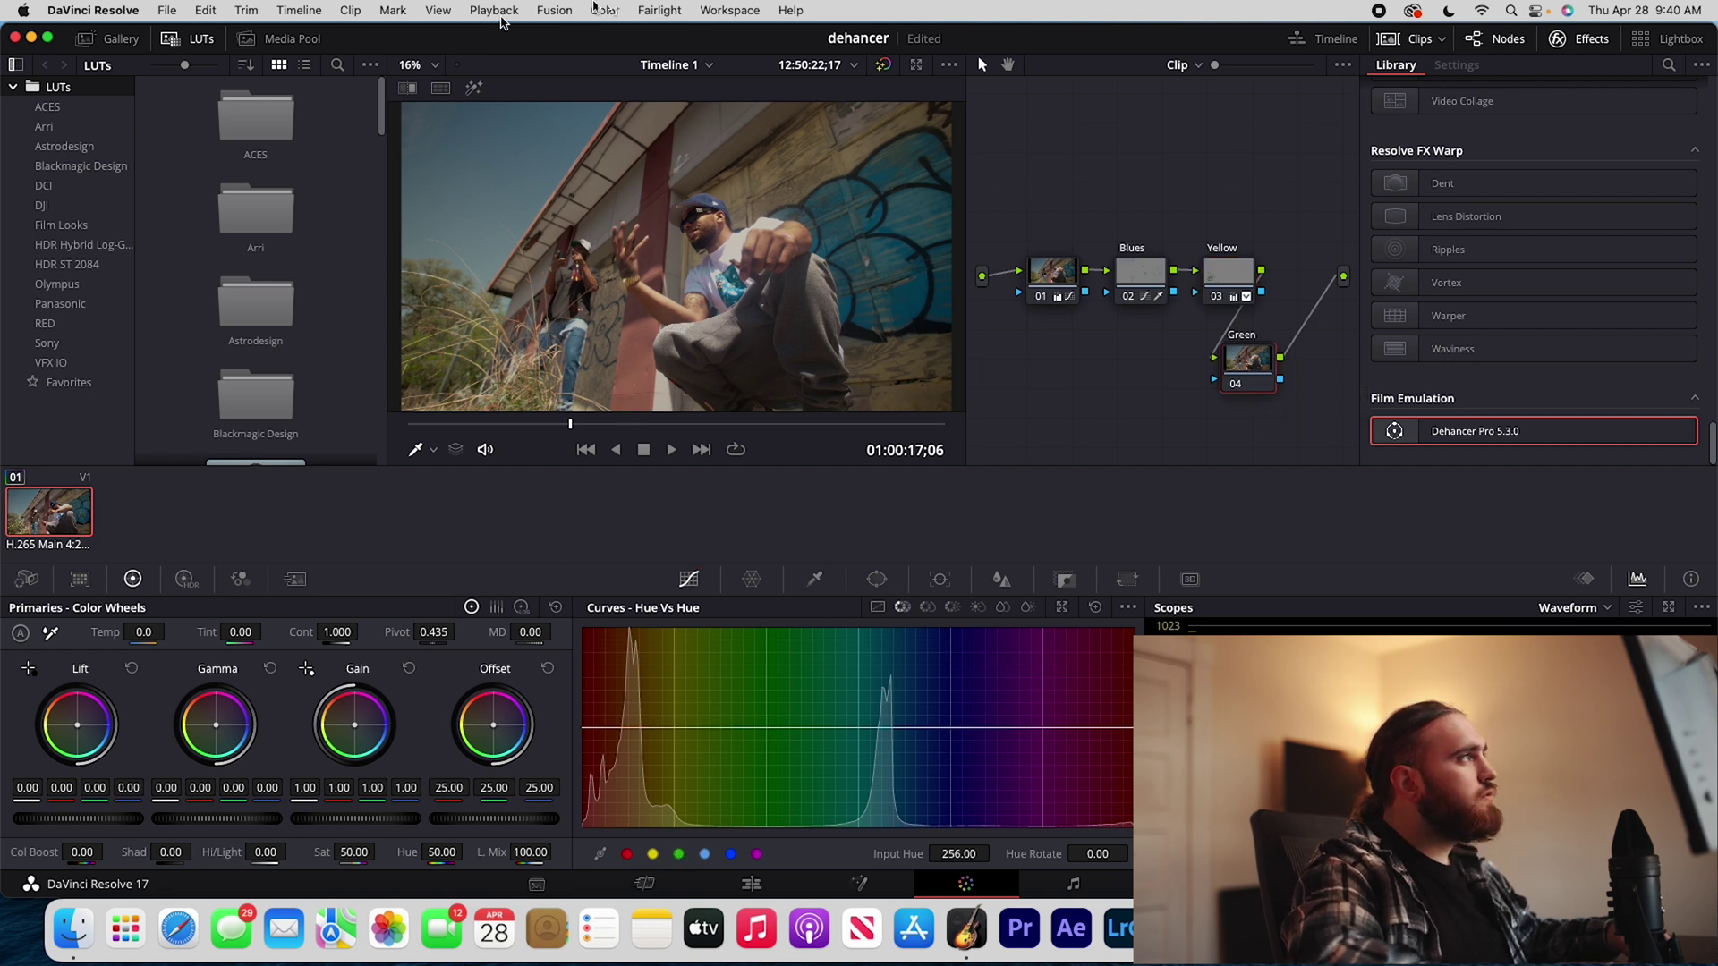
{"action": "left_click", "coordinate": [605, 10]}
{"action": "mouse_move", "coordinate": [681, 414]}
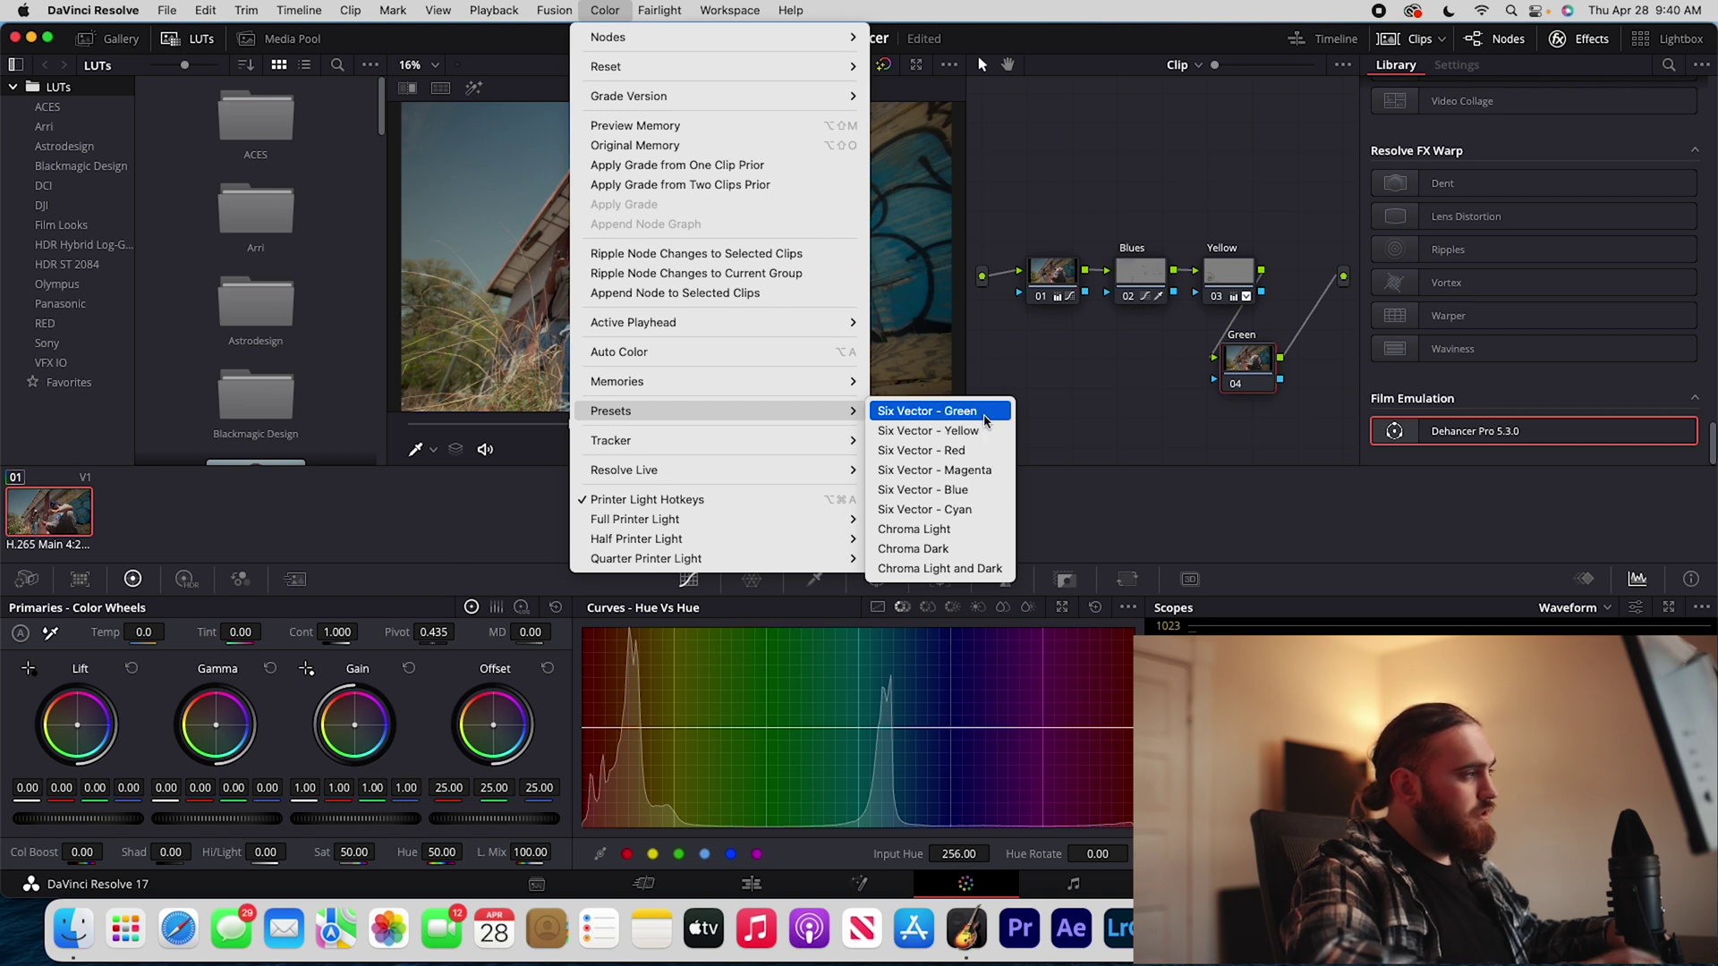
Step: Give node 04 the Six Vector - Green preset rotated -18.40, then add a fifth serial node
{"action": "left_click", "coordinate": [930, 411]}
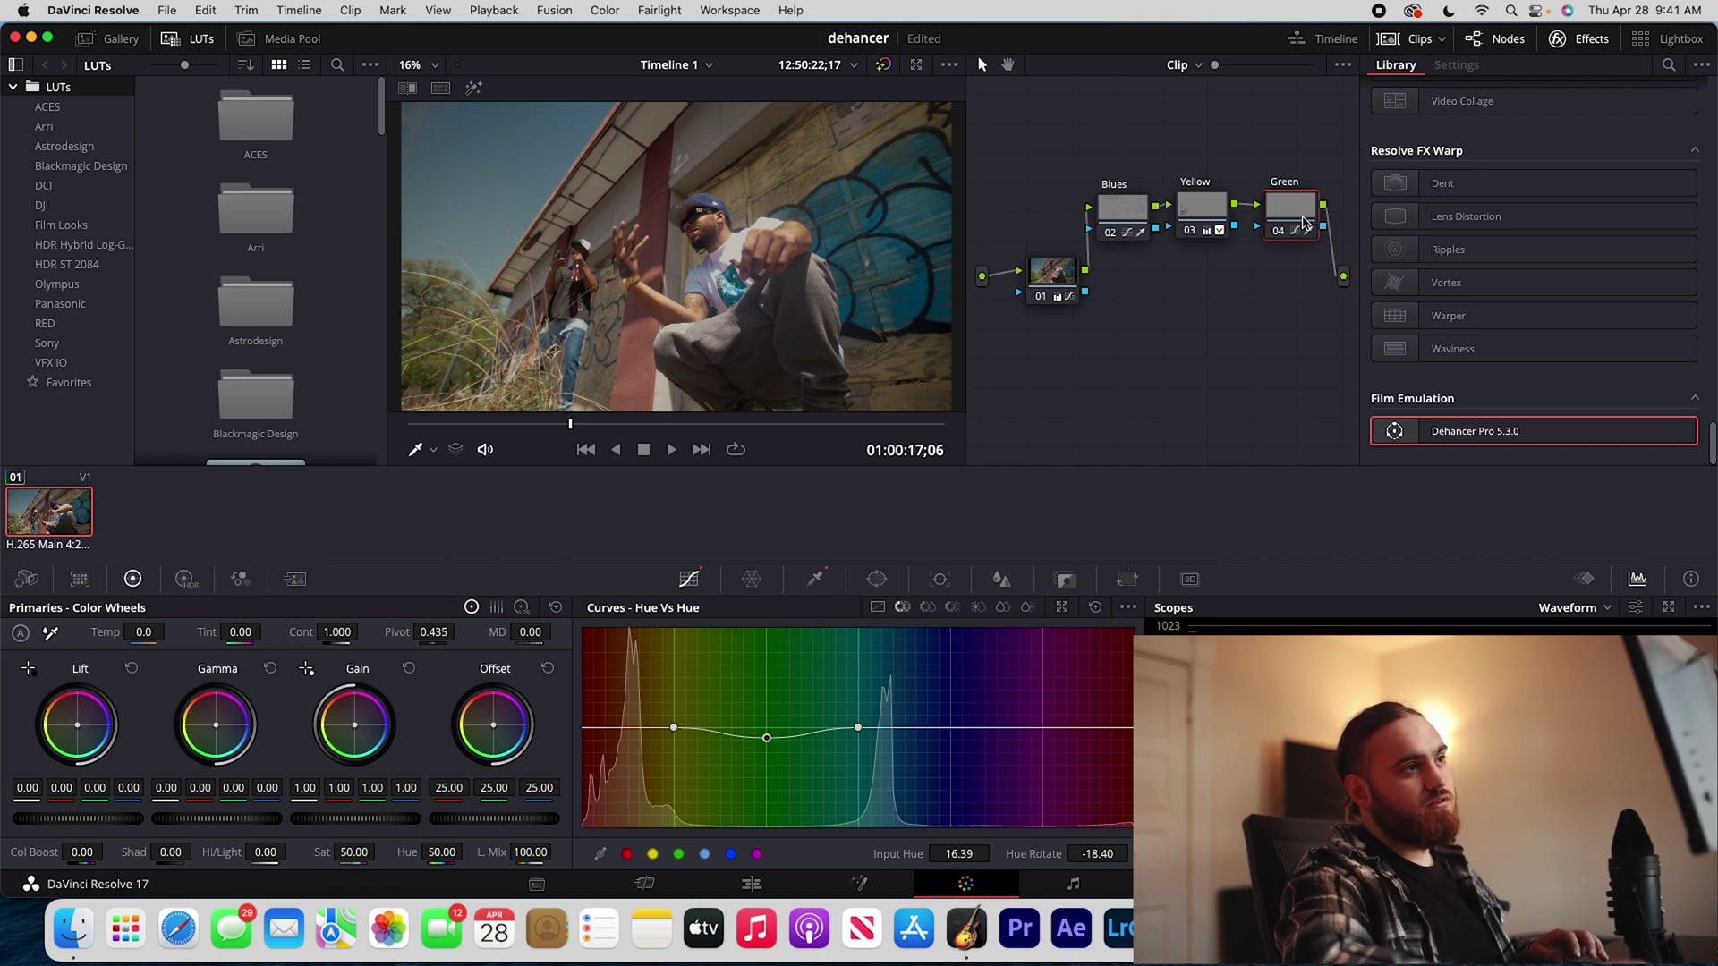
{"action": "key", "text": "alt+s"}
Step: Place node 05 below Green, apply Dehancer Pro, and keep its input source at Rec.709
{"action": "left_click_drag", "start_coordinate": [1029, 353], "coordinate": [1305, 351]}
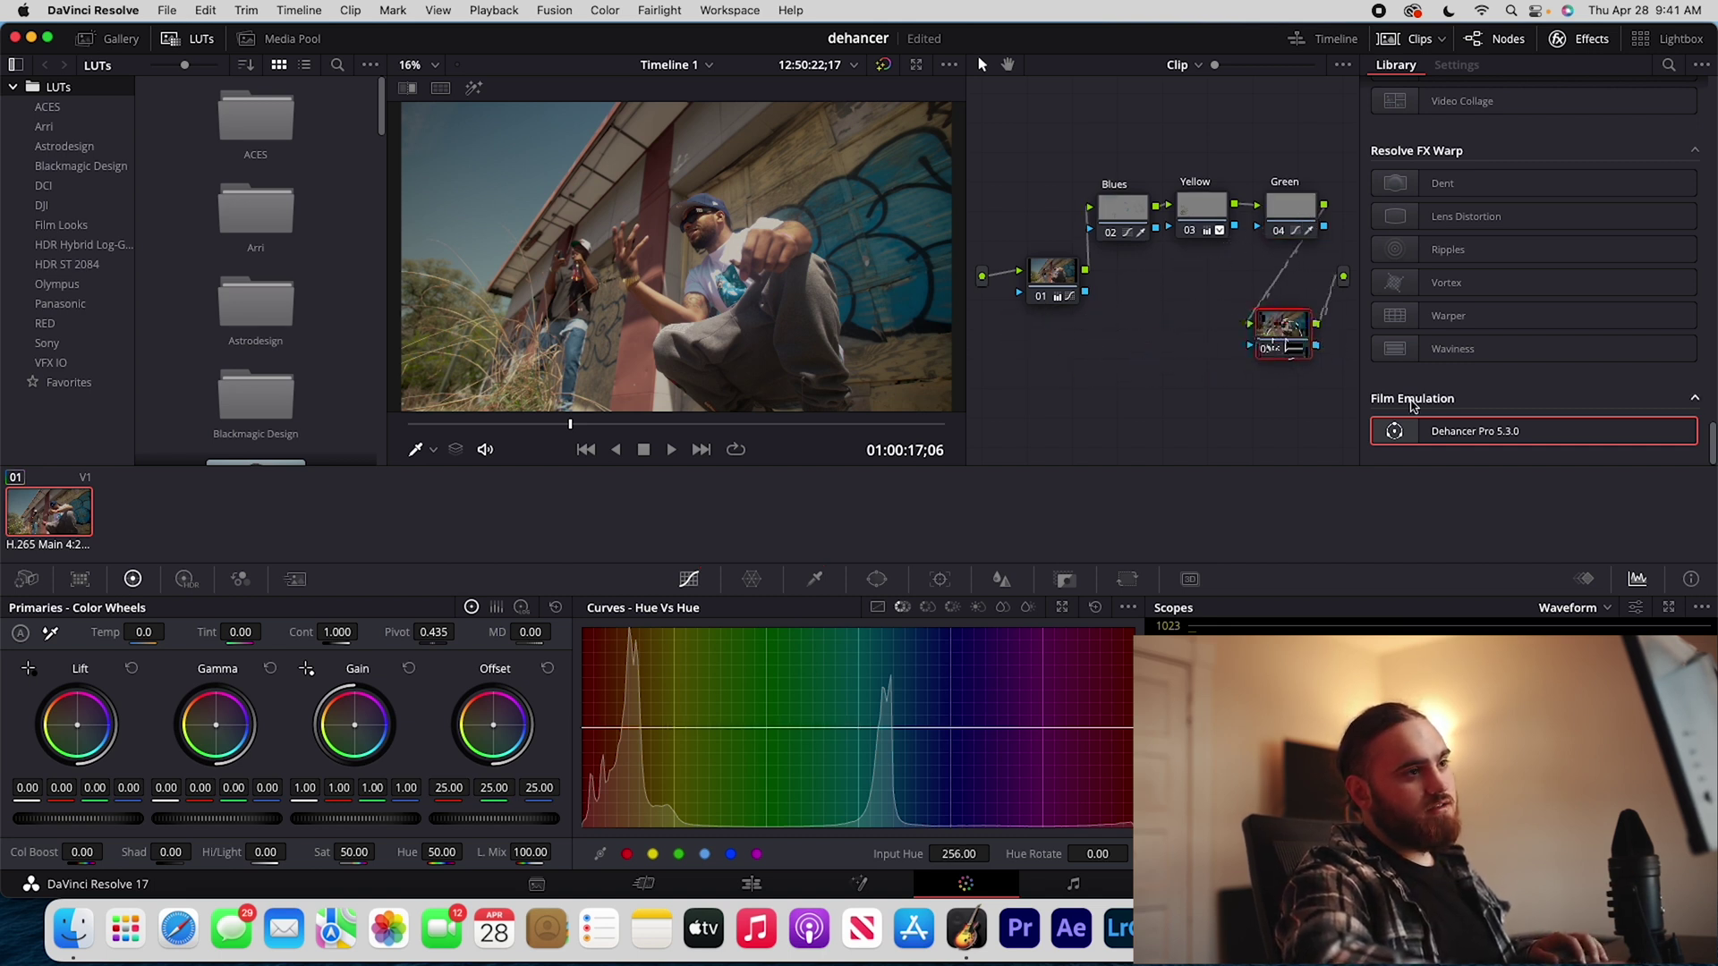
{"action": "left_click_drag", "start_coordinate": [1484, 438], "coordinate": [1285, 347]}
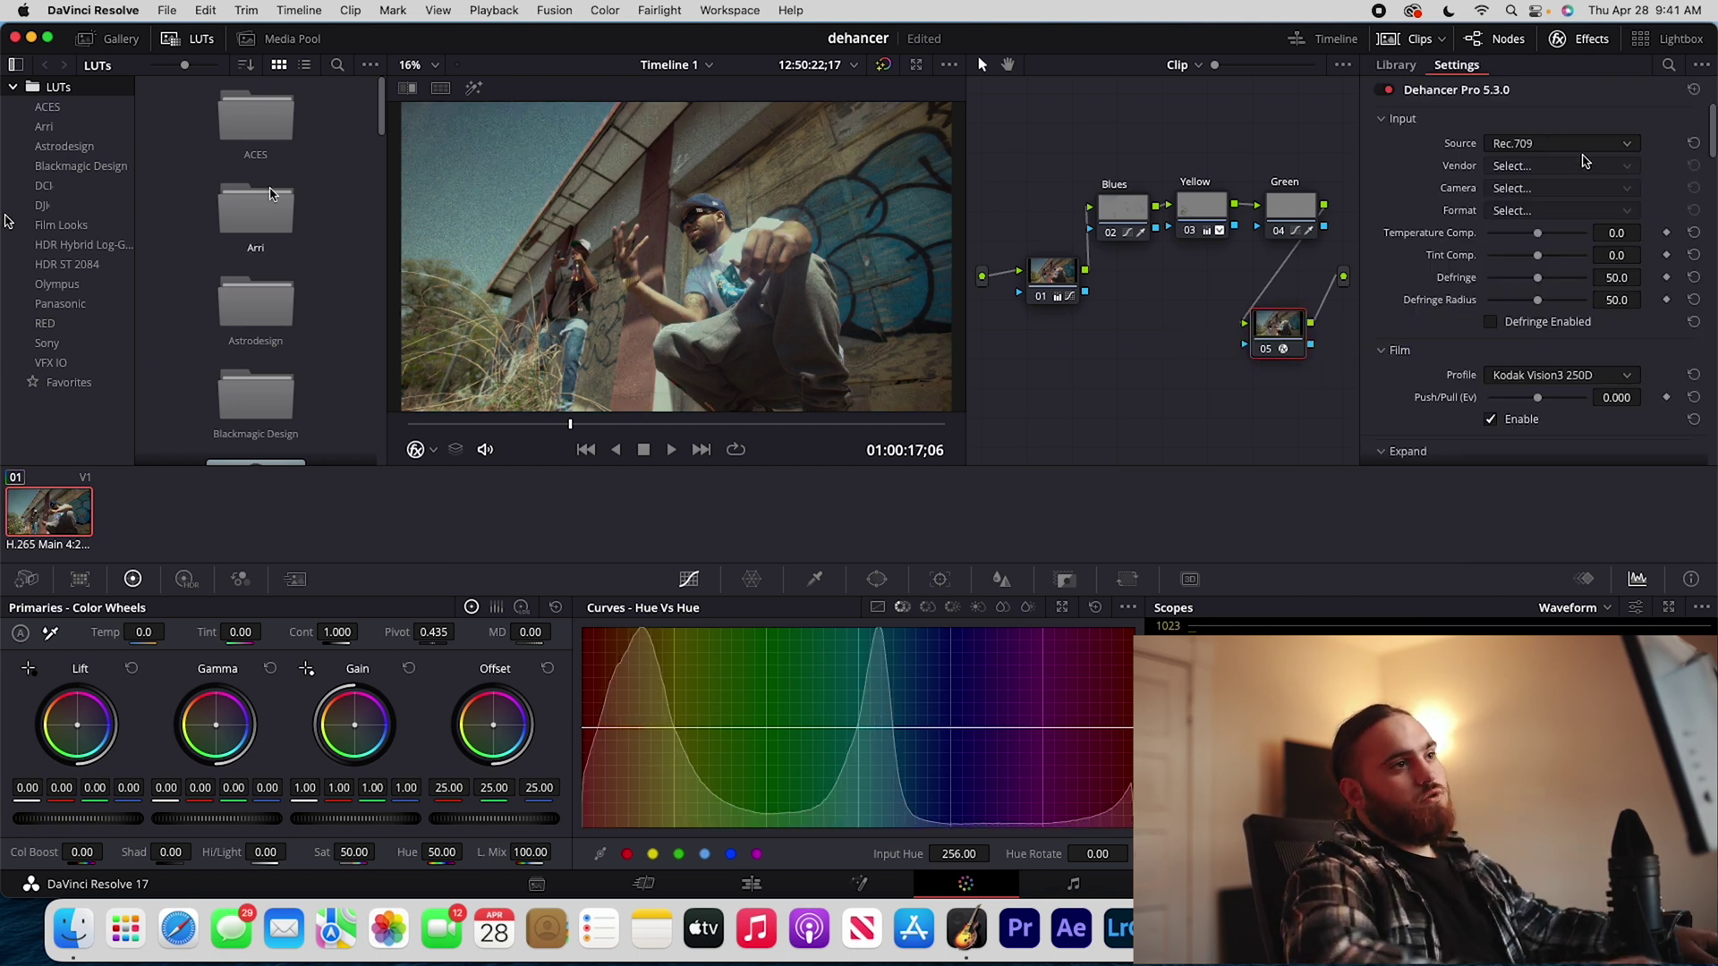
{"action": "scroll", "coordinate": [1586, 161], "scroll_direction": "down", "scroll_amount": 5}
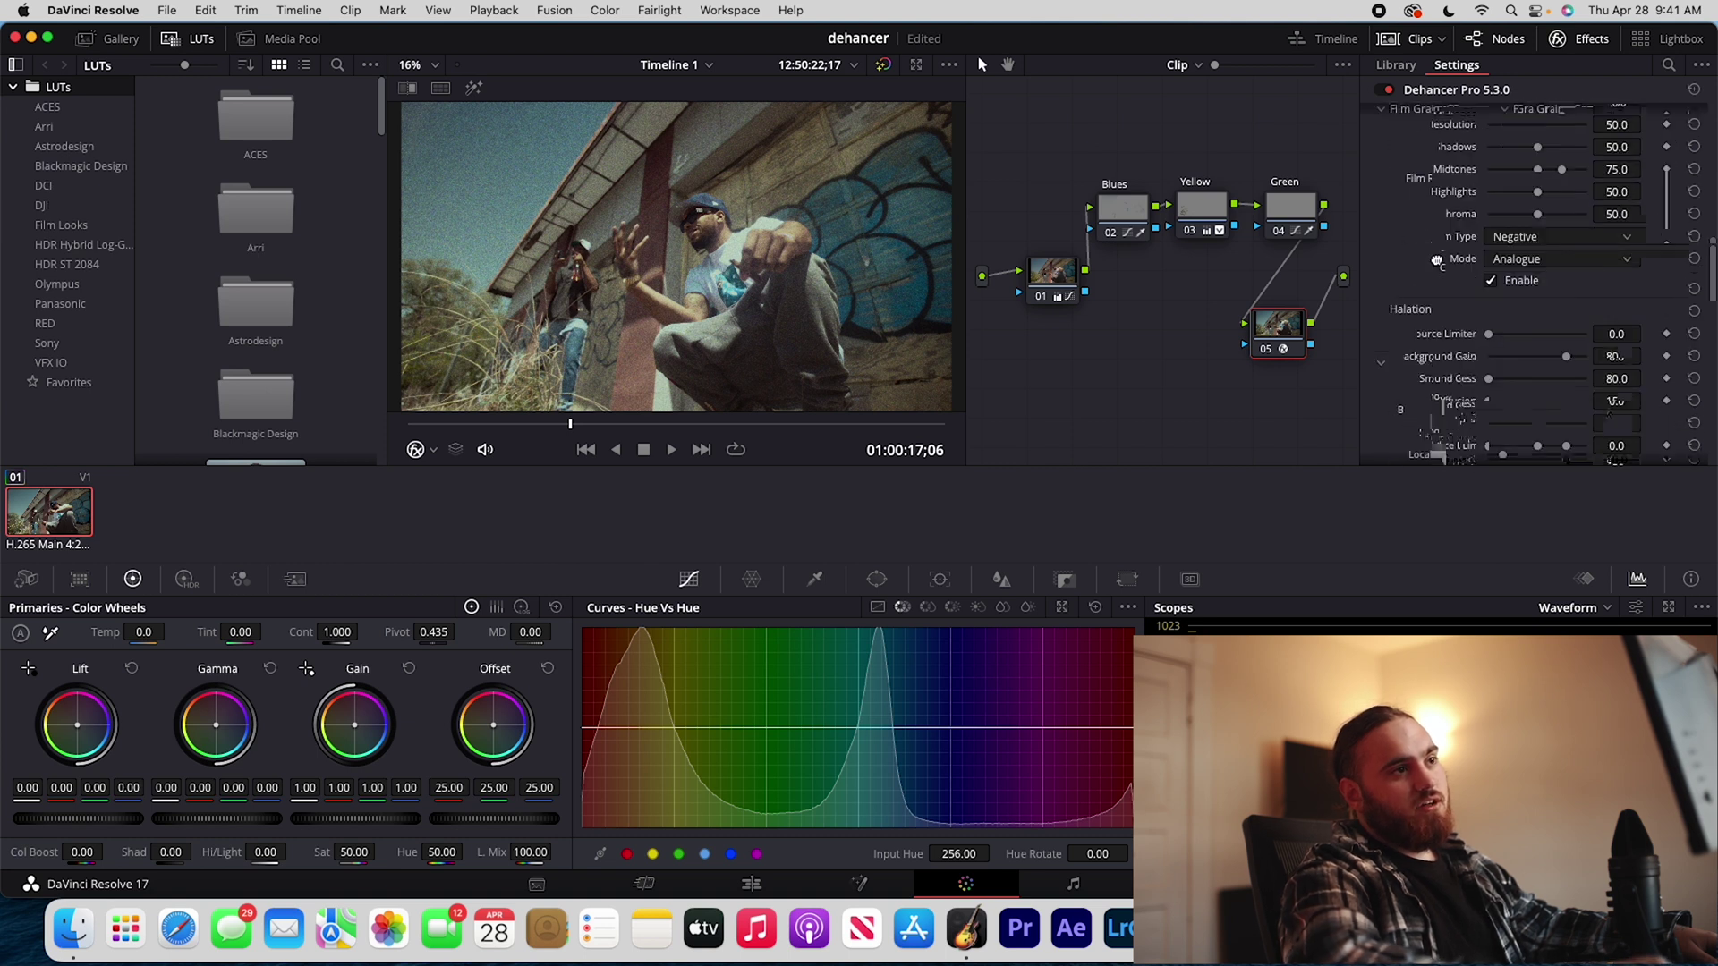
{"action": "scroll", "coordinate": [1481, 146], "scroll_direction": "up", "scroll_amount": 5}
{"action": "left_click", "coordinate": [1488, 144]}
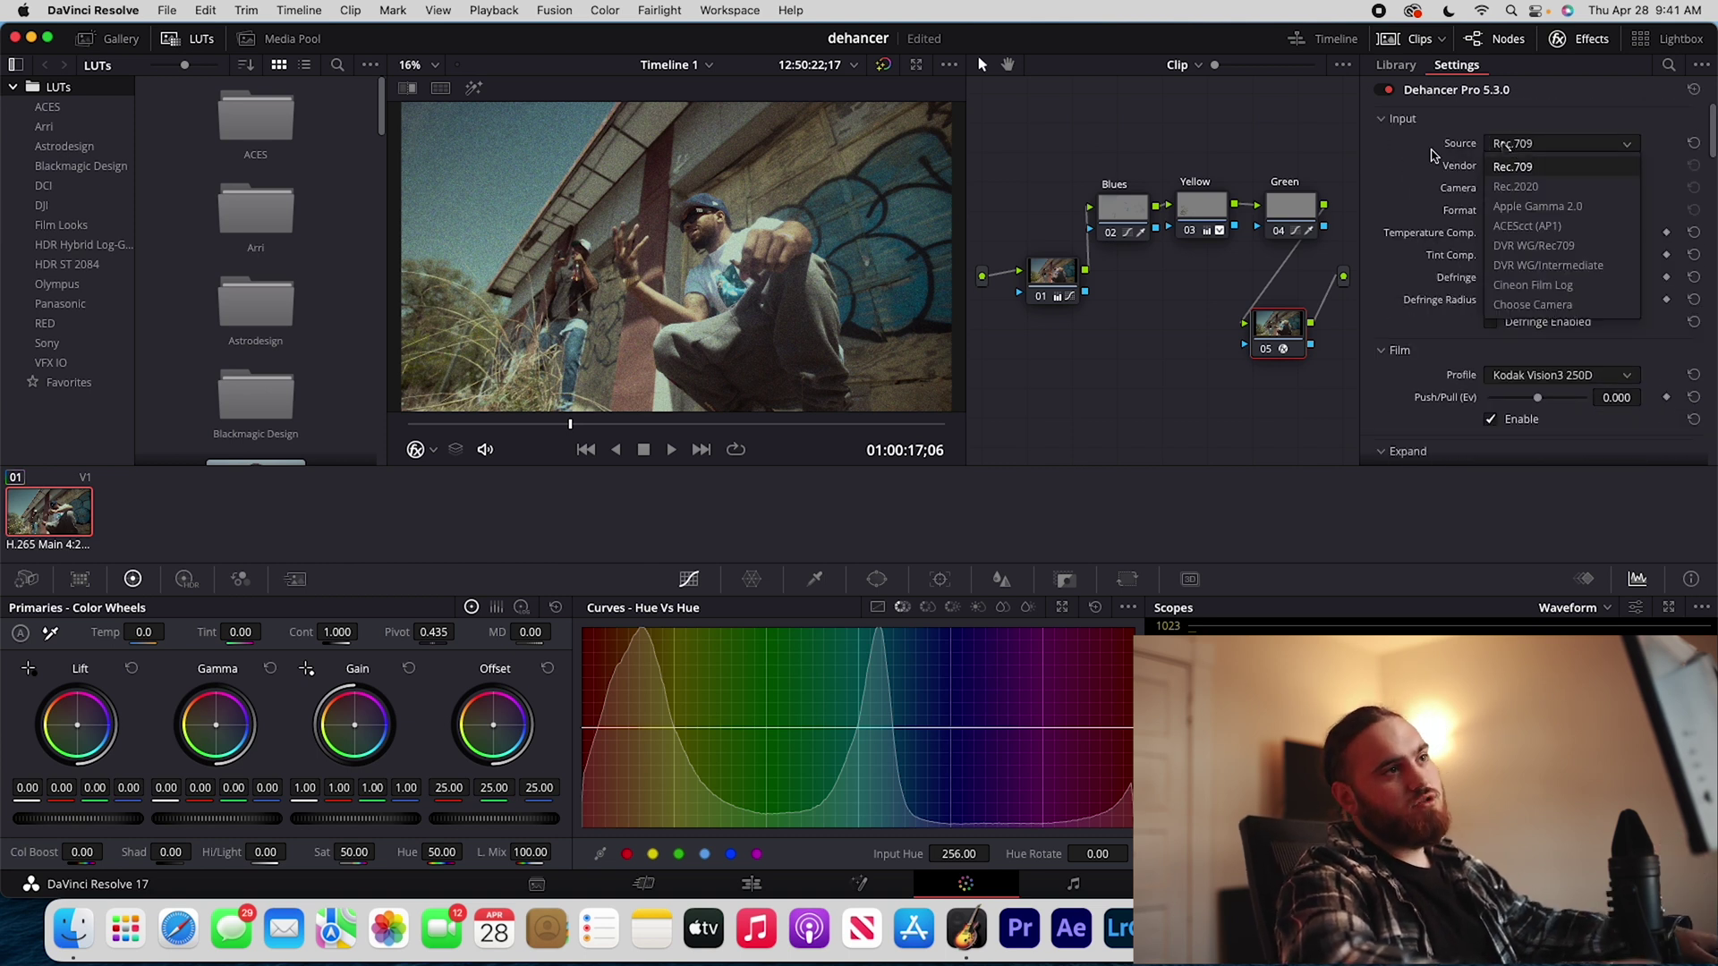
{"action": "left_click", "coordinate": [1443, 172]}
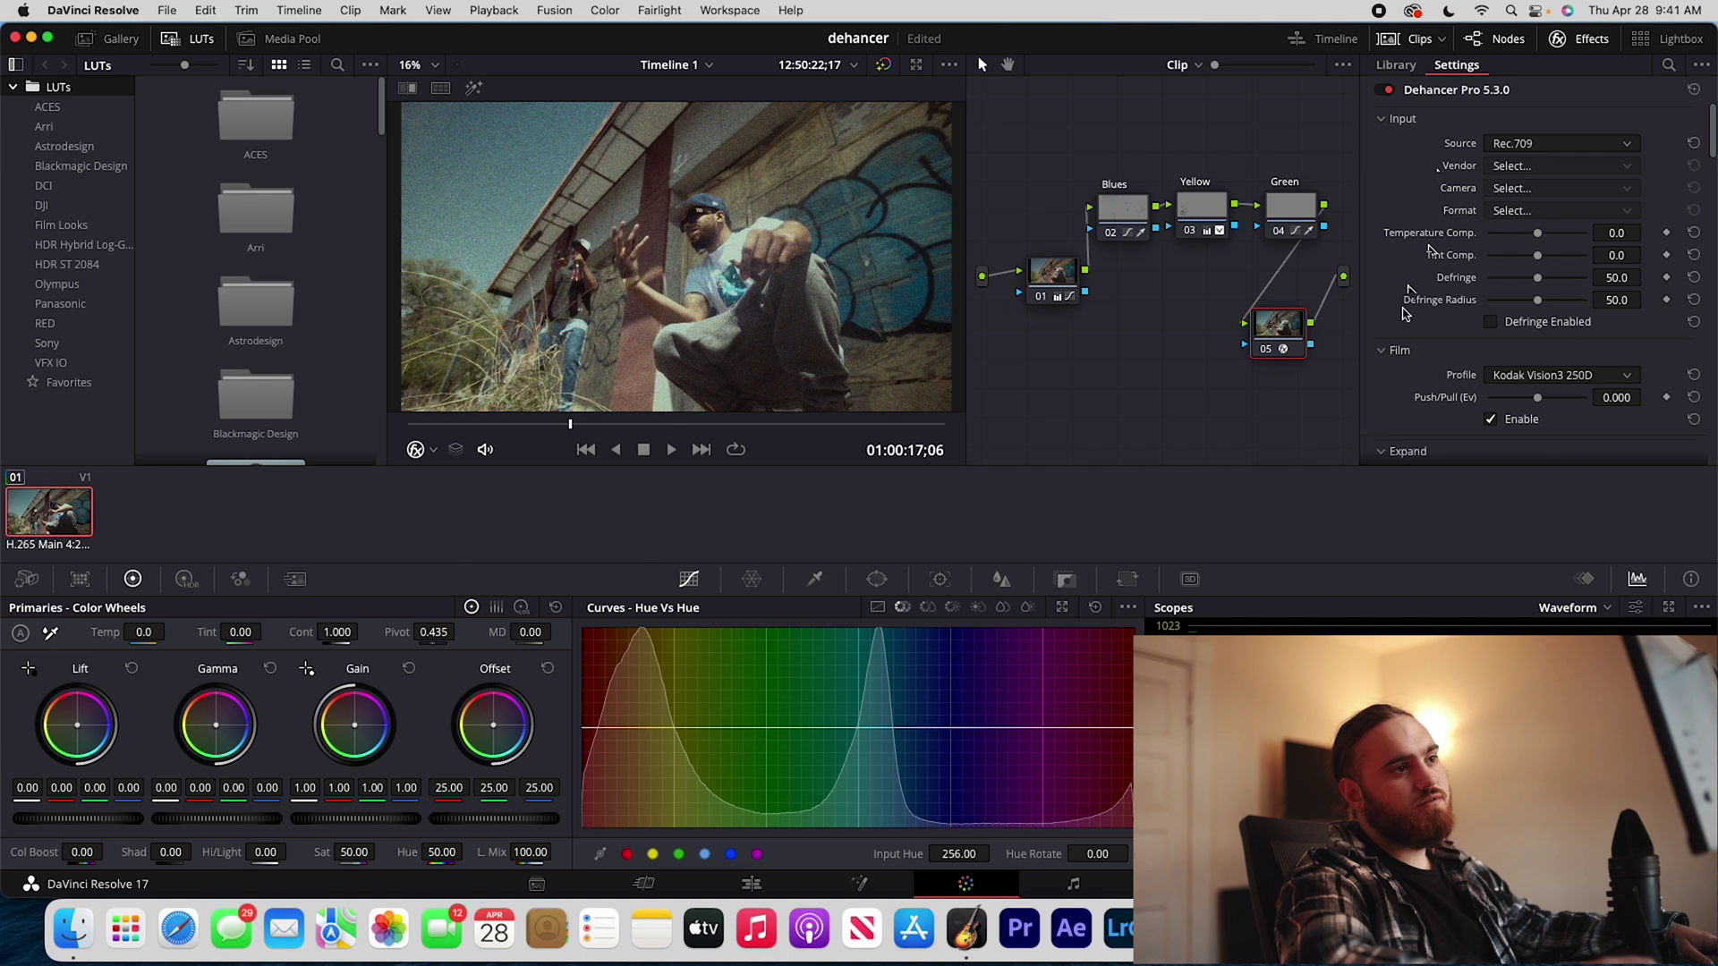
Step: Preview Kodak Portra 400, Supra 100, Color Plus 200, Ilford HP5 Plus 400 and XP2 Super 400 stocks
{"action": "scroll", "coordinate": [1400, 336], "scroll_direction": "down", "scroll_amount": 3}
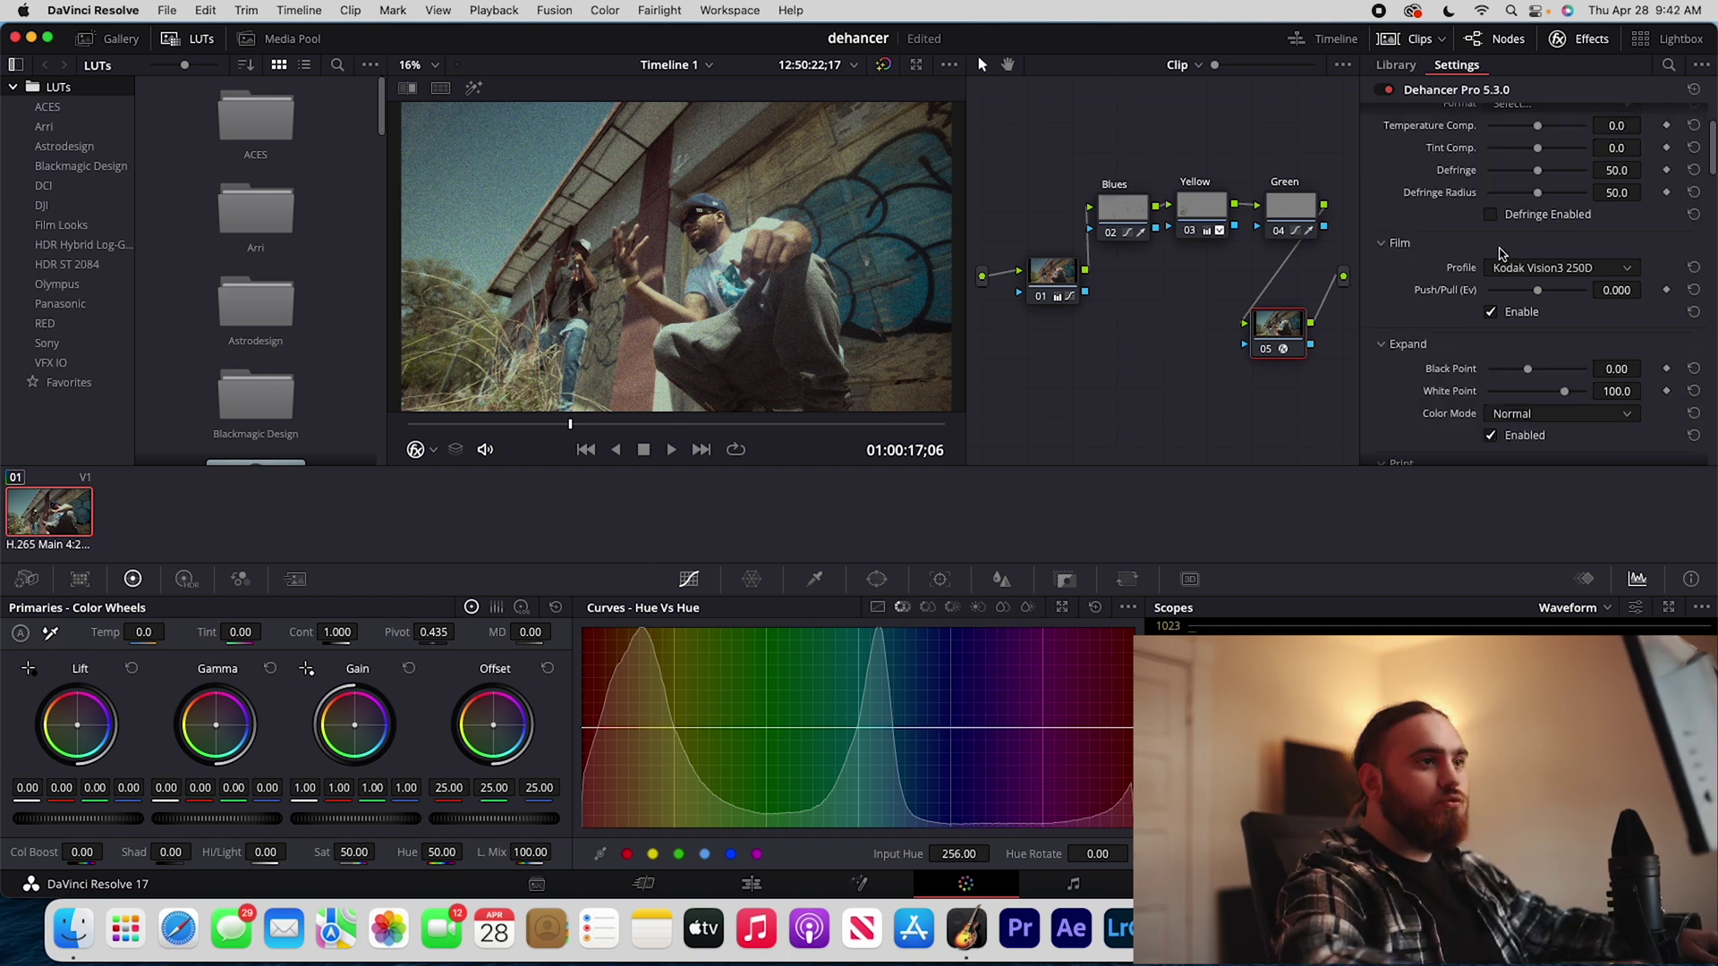
{"action": "left_click", "coordinate": [1558, 268]}
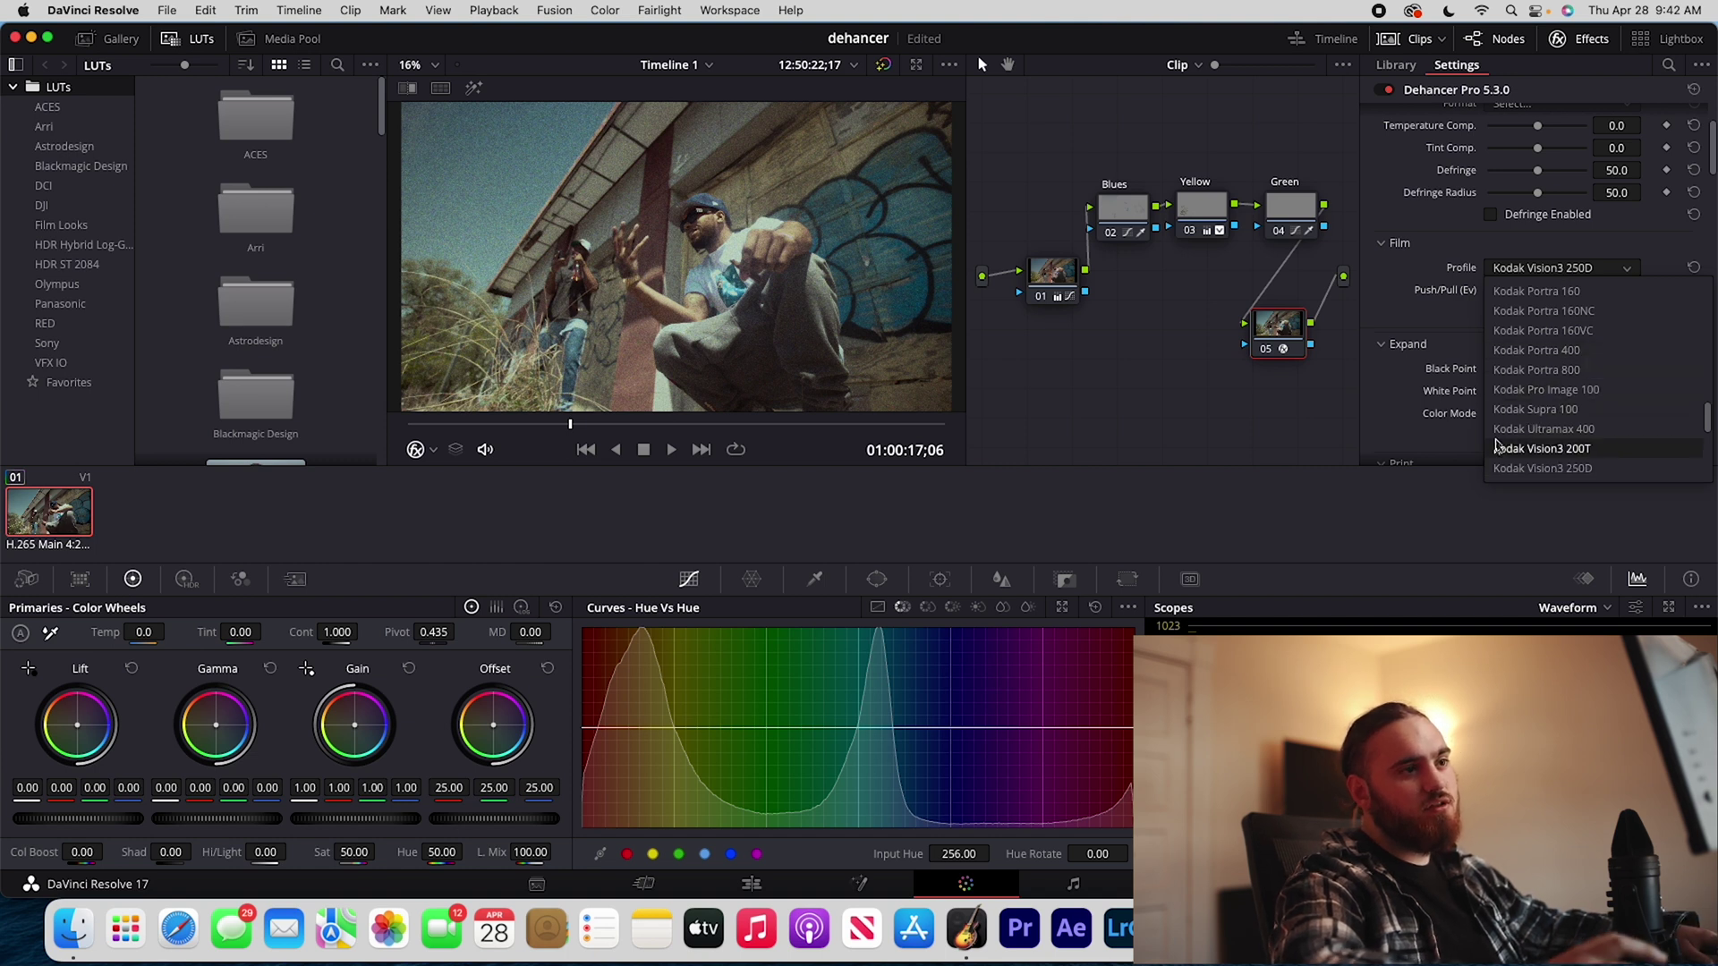
{"action": "left_click", "coordinate": [1554, 350]}
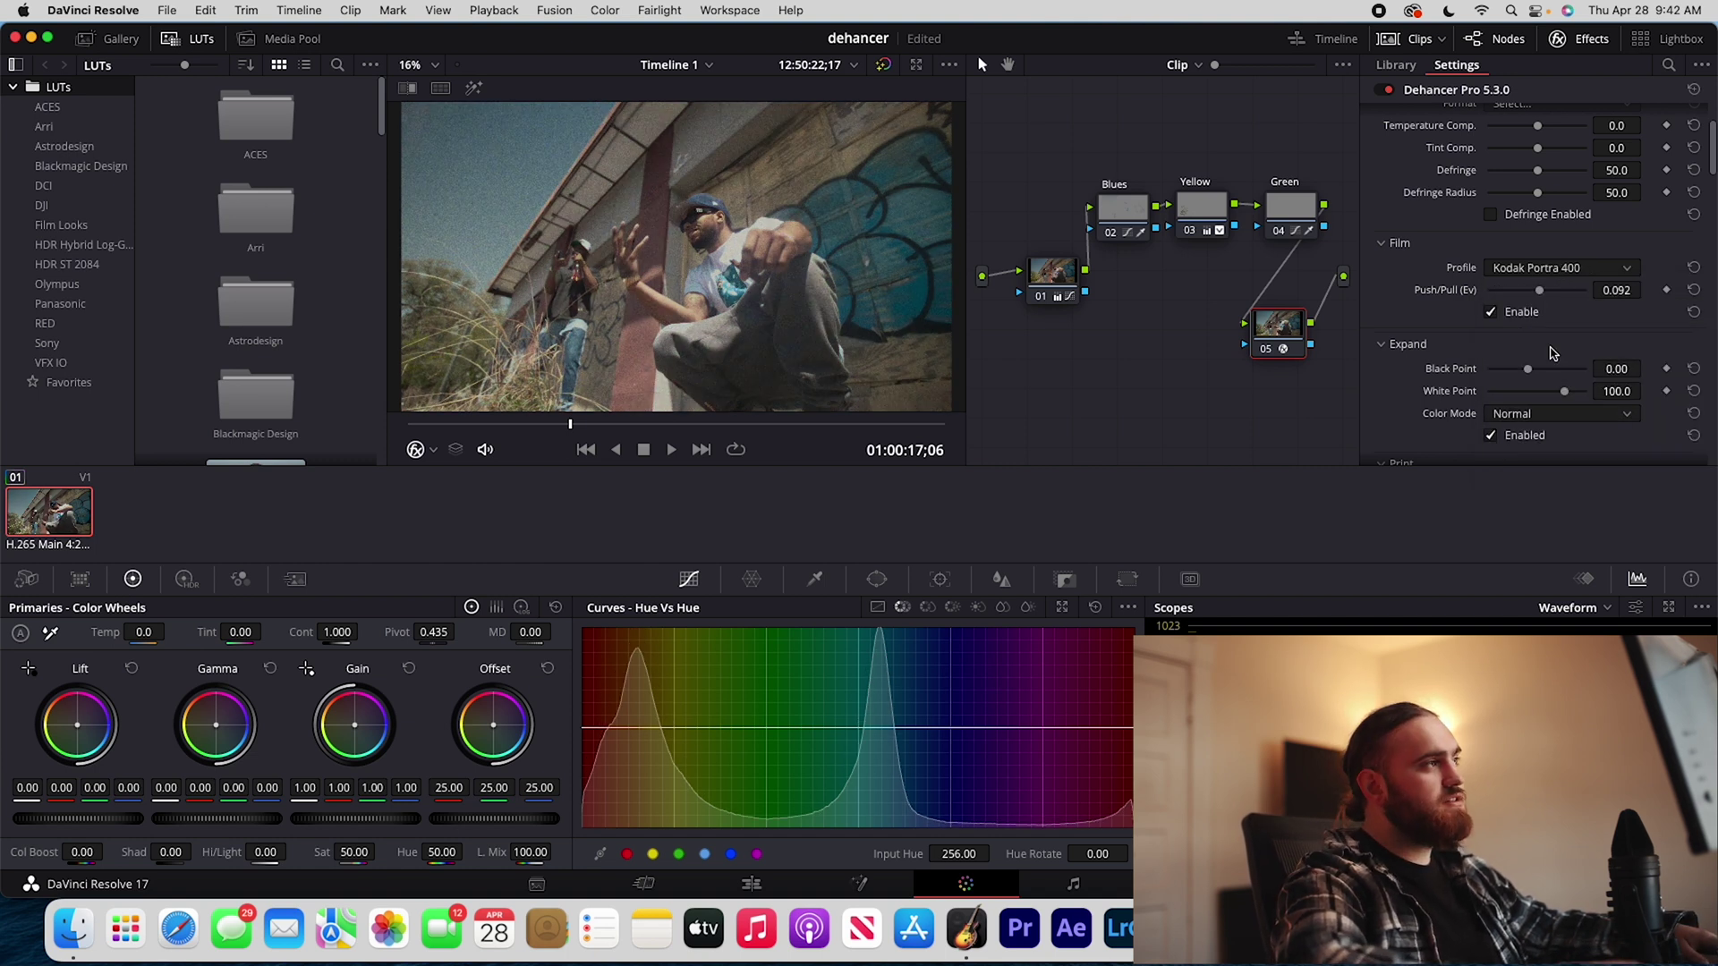
{"action": "left_click", "coordinate": [1562, 268]}
{"action": "left_click", "coordinate": [1536, 409]}
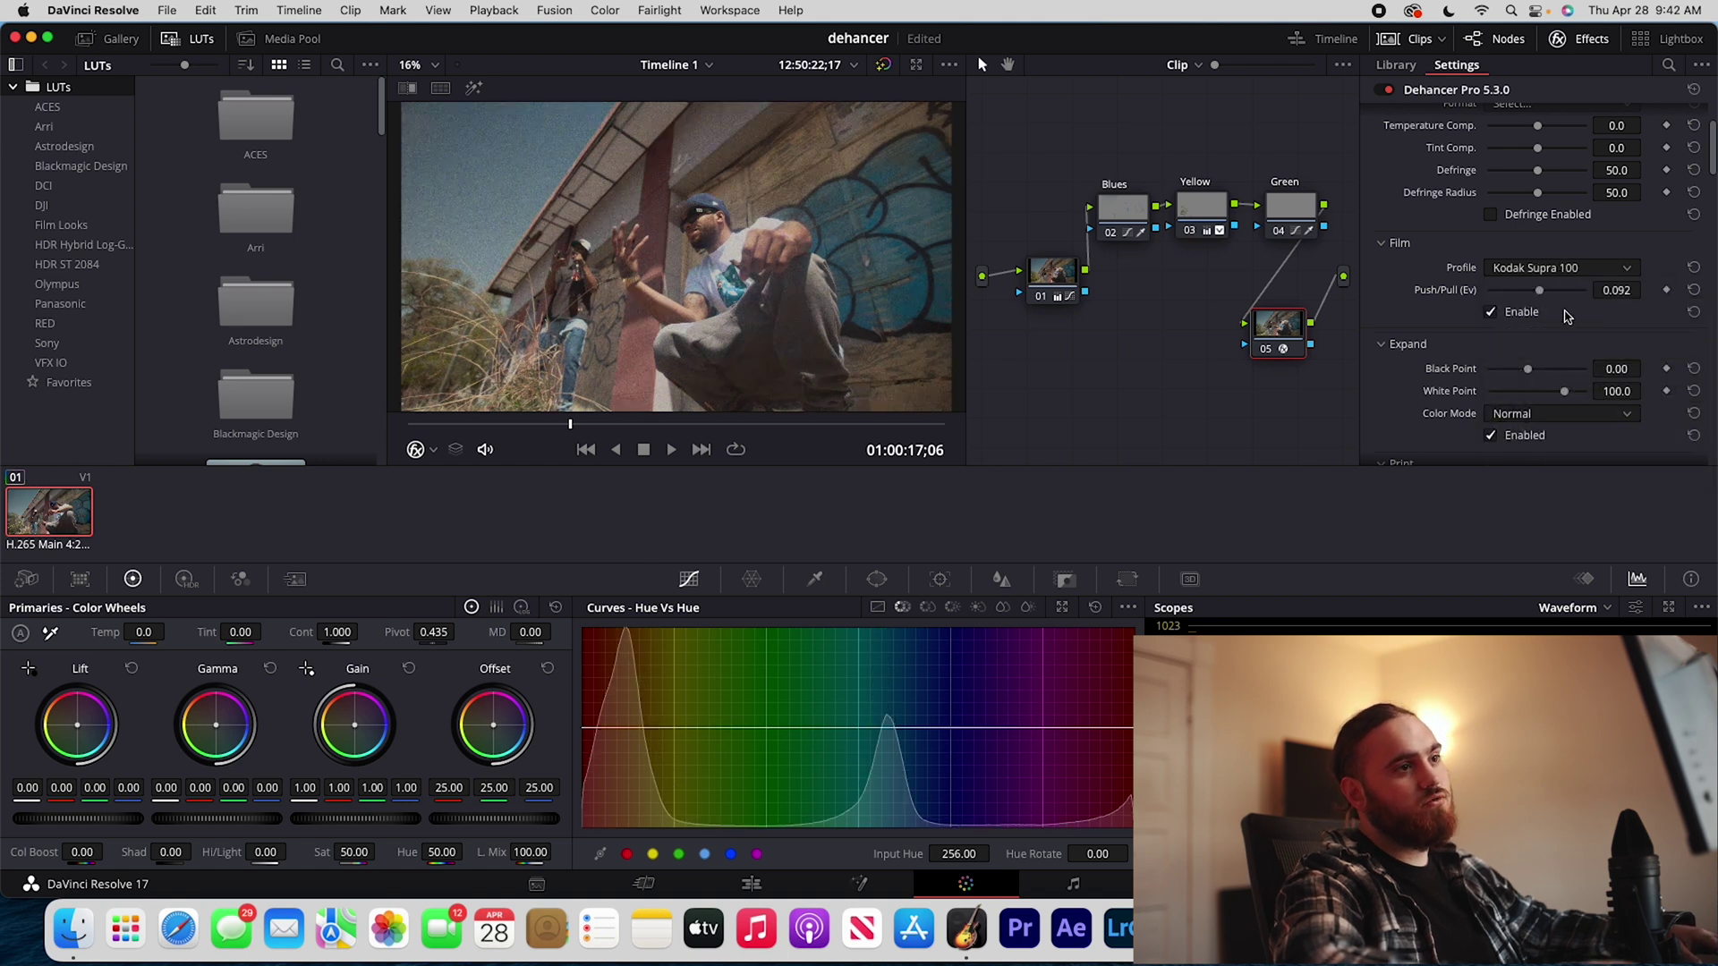
{"action": "left_click", "coordinate": [1566, 268]}
{"action": "left_click_drag", "start_coordinate": [1707, 411], "coordinate": [1707, 380]}
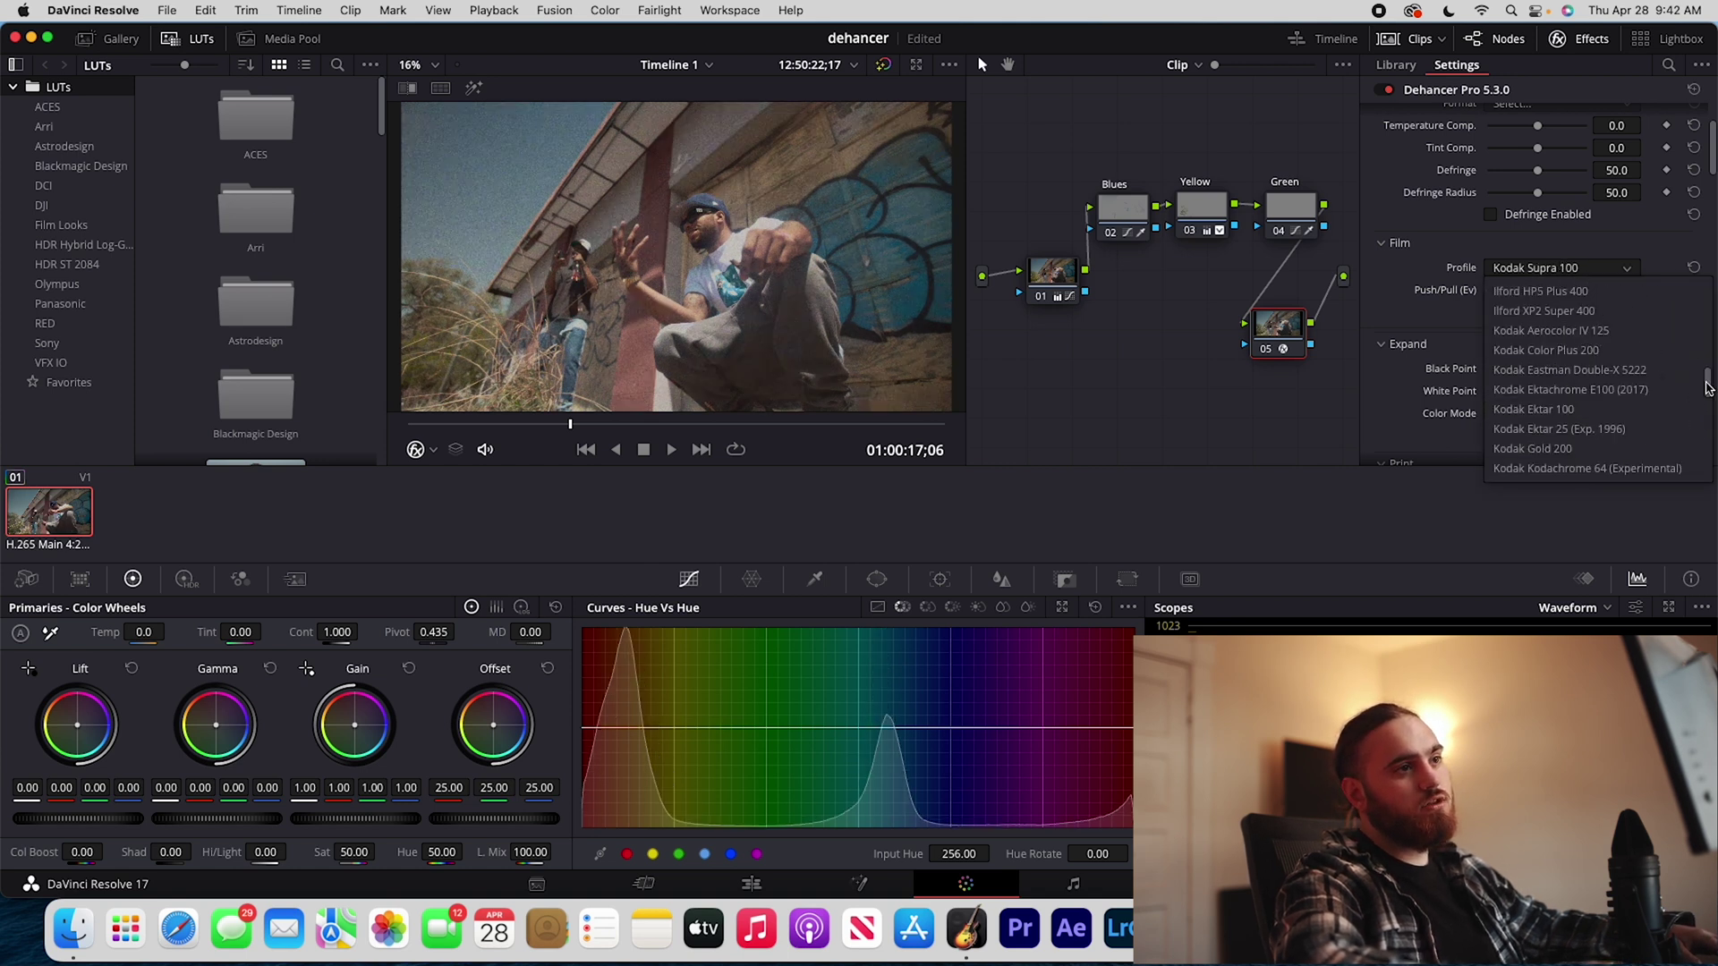
{"action": "left_click", "coordinate": [1546, 350]}
{"action": "left_click", "coordinate": [1568, 269]}
{"action": "left_click", "coordinate": [1568, 289]}
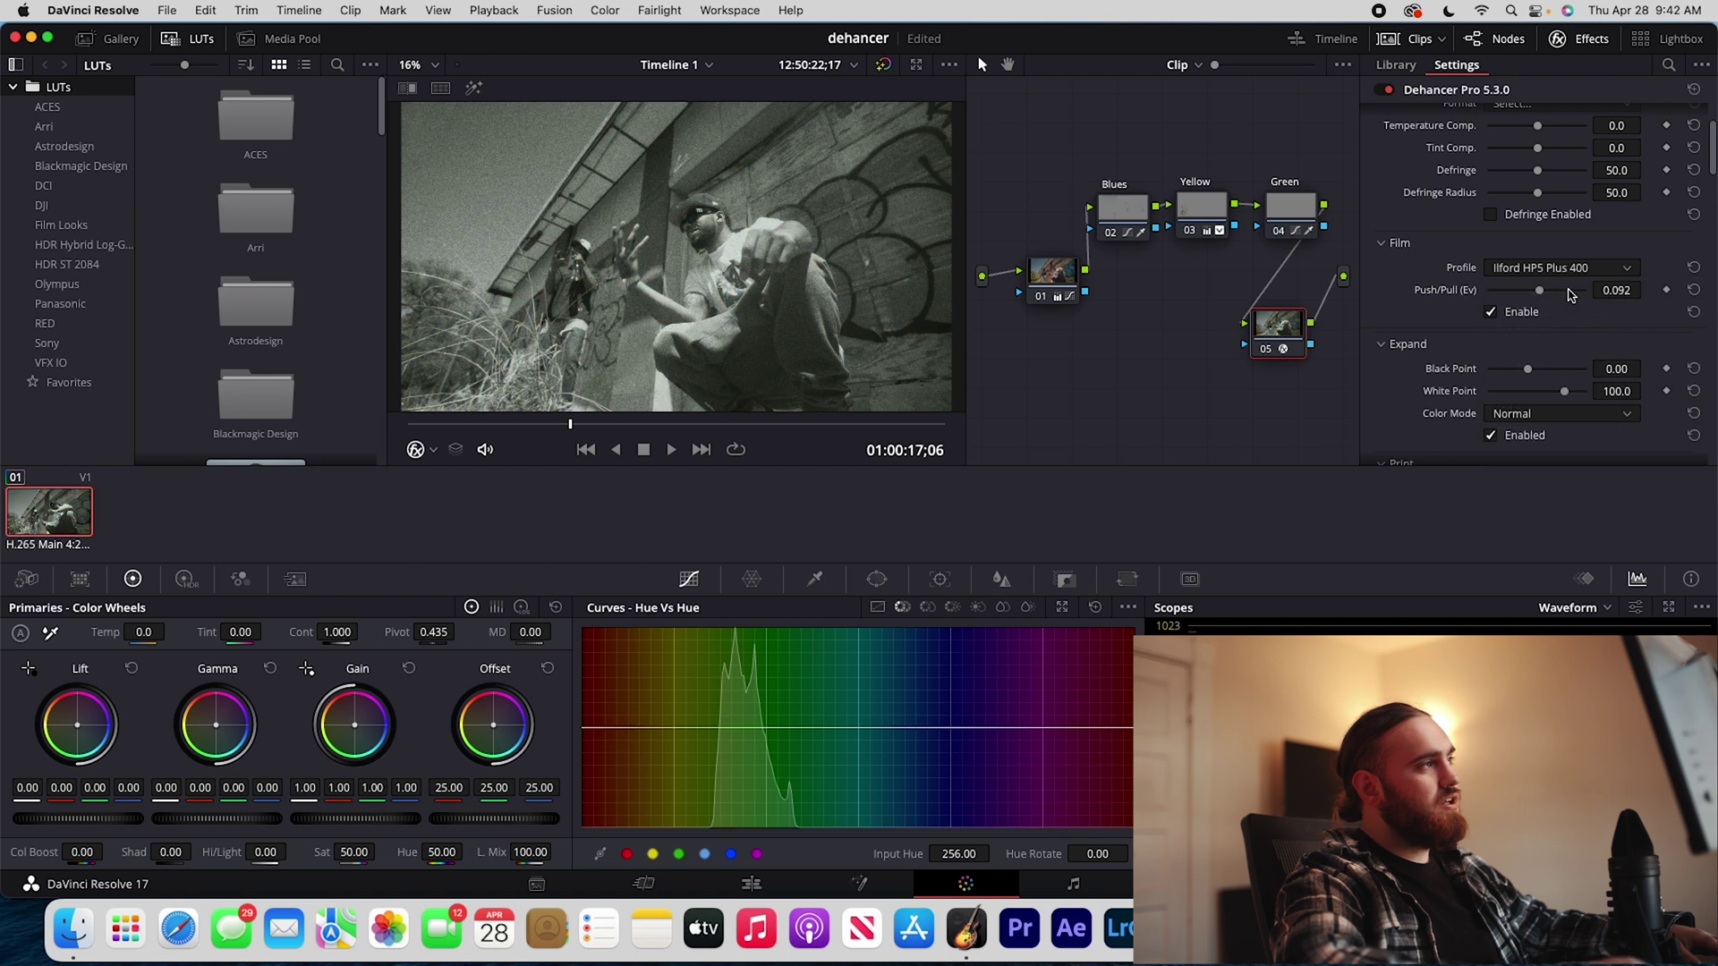
{"action": "left_click", "coordinate": [1578, 268]}
{"action": "left_click", "coordinate": [1575, 311]}
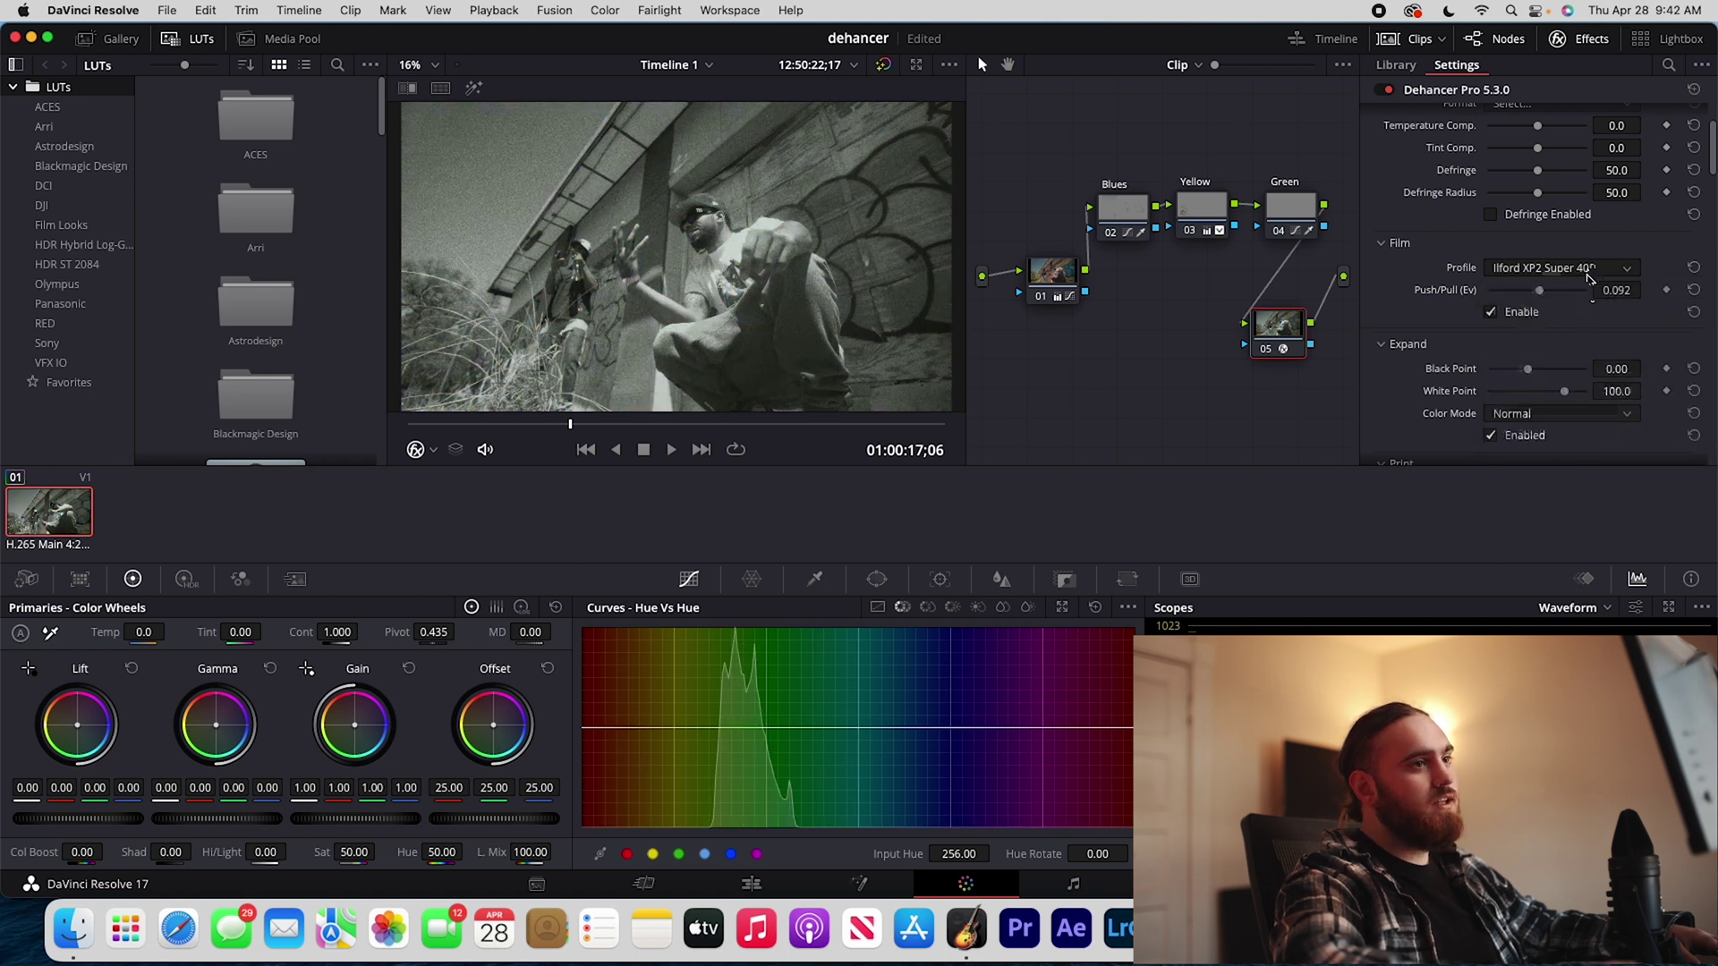
{"action": "left_click", "coordinate": [1589, 269]}
Step: Settle on Cinestill 800T as the film profile and raise Push/Pull to 0.386
{"action": "scroll", "coordinate": [1664, 349], "scroll_direction": "up", "scroll_amount": 5}
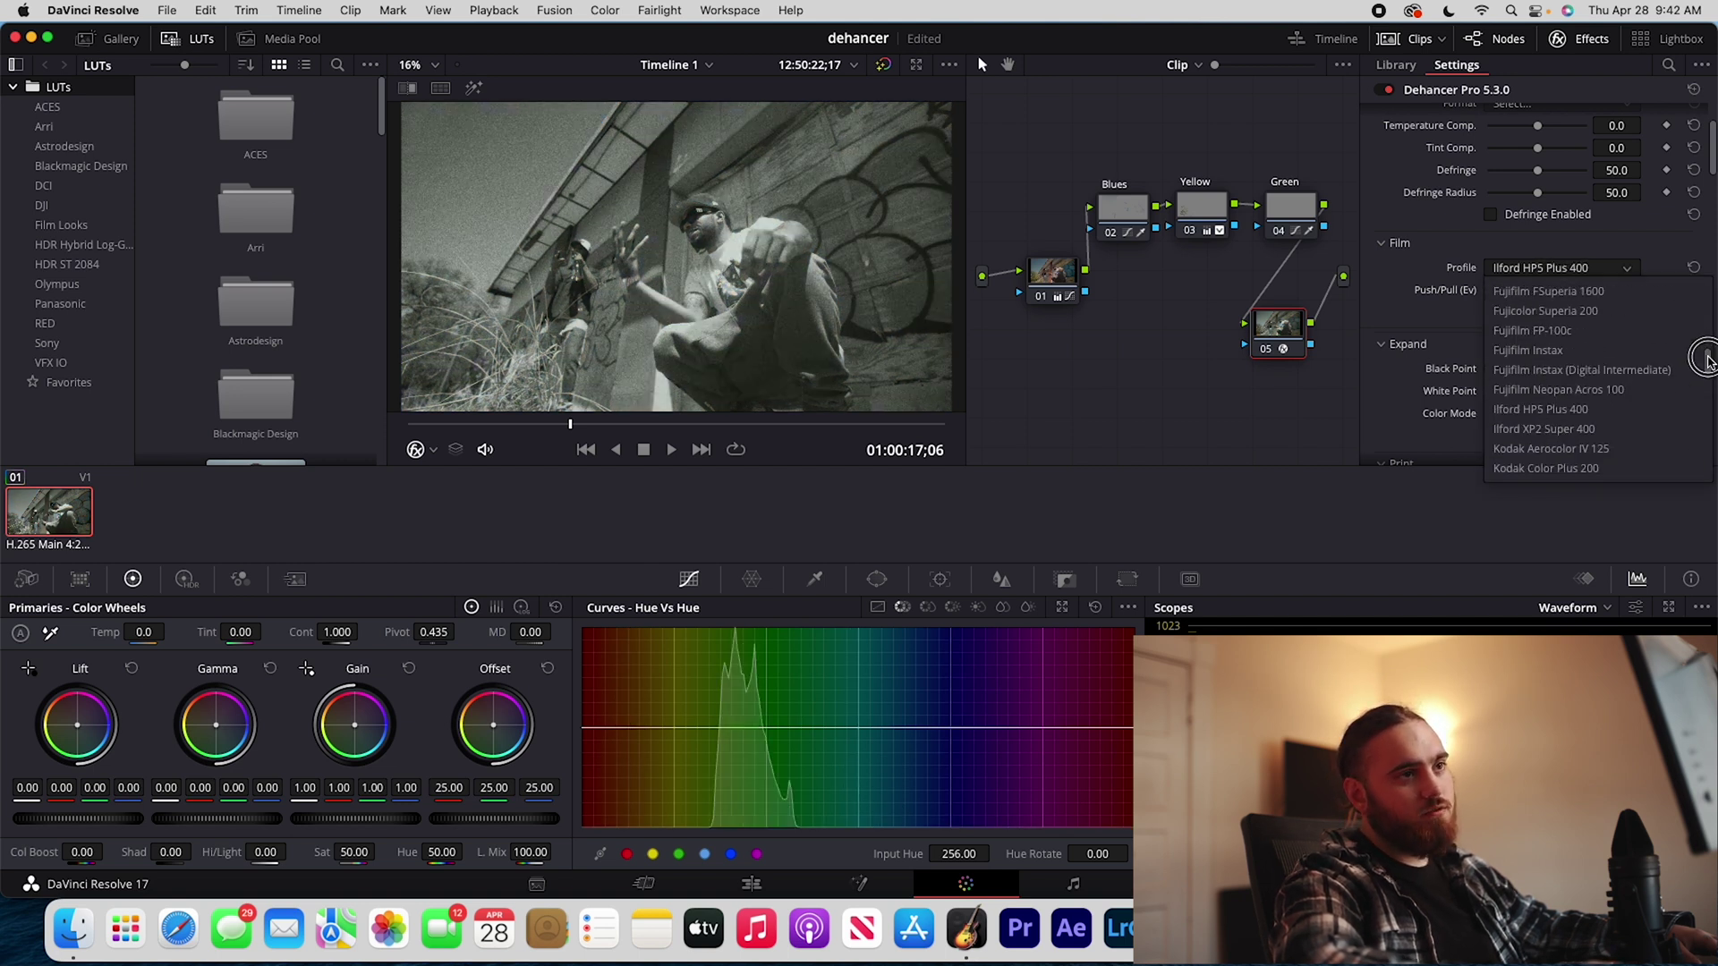
{"action": "left_click", "coordinate": [1660, 358]}
{"action": "left_click", "coordinate": [1584, 268]}
{"action": "left_click", "coordinate": [1586, 418]}
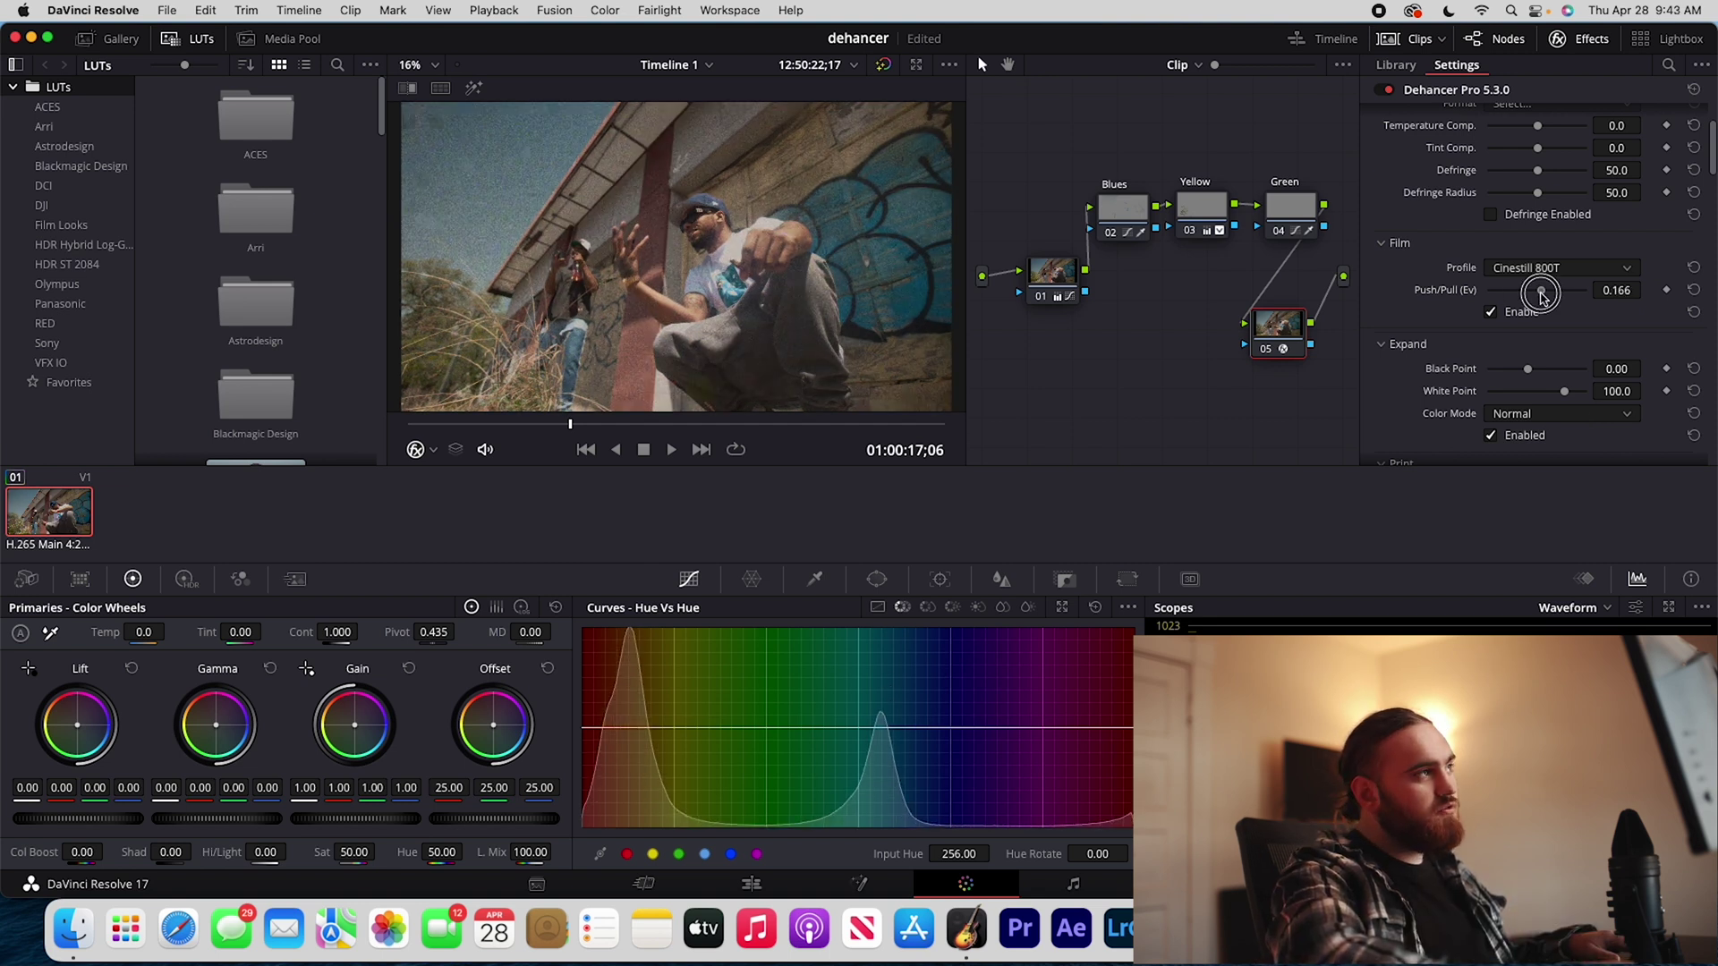
{"action": "left_click_drag", "start_coordinate": [1541, 296], "coordinate": [1549, 298]}
Step: Set Dehancer Black Point 1.55 and White Point 87, and warm node 01's Temp to 760
{"action": "scroll", "coordinate": [1533, 320], "scroll_direction": "down", "scroll_amount": 2}
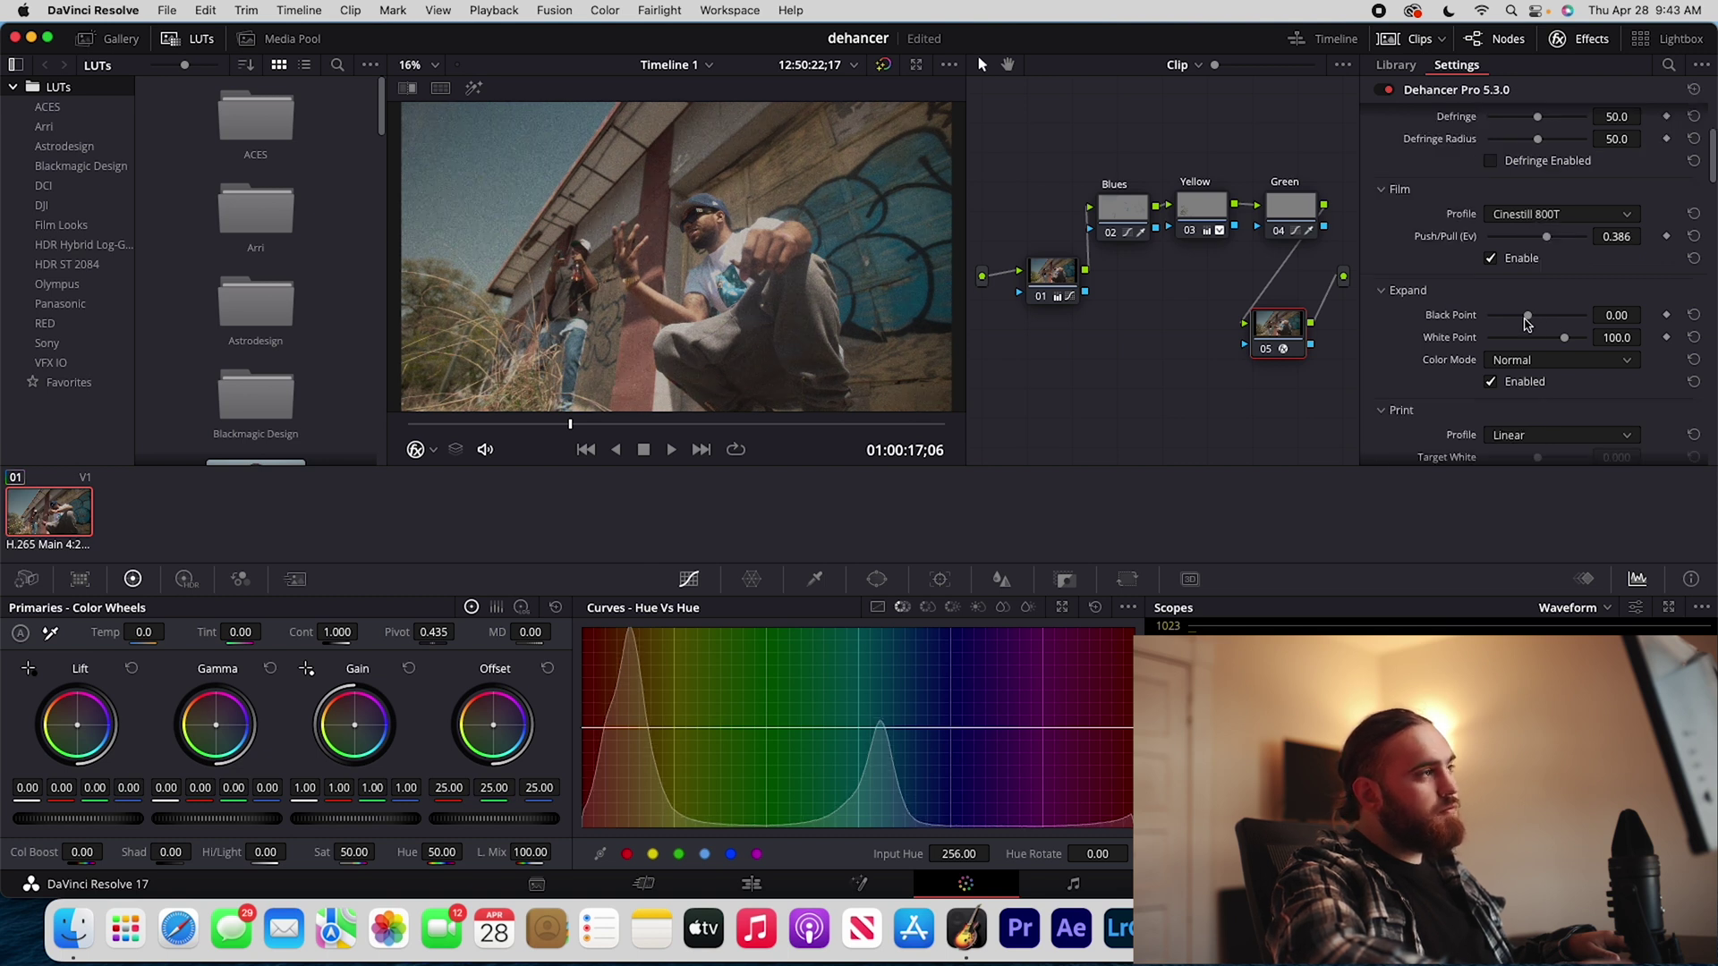
{"action": "left_click_drag", "start_coordinate": [1522, 322], "coordinate": [1550, 338]}
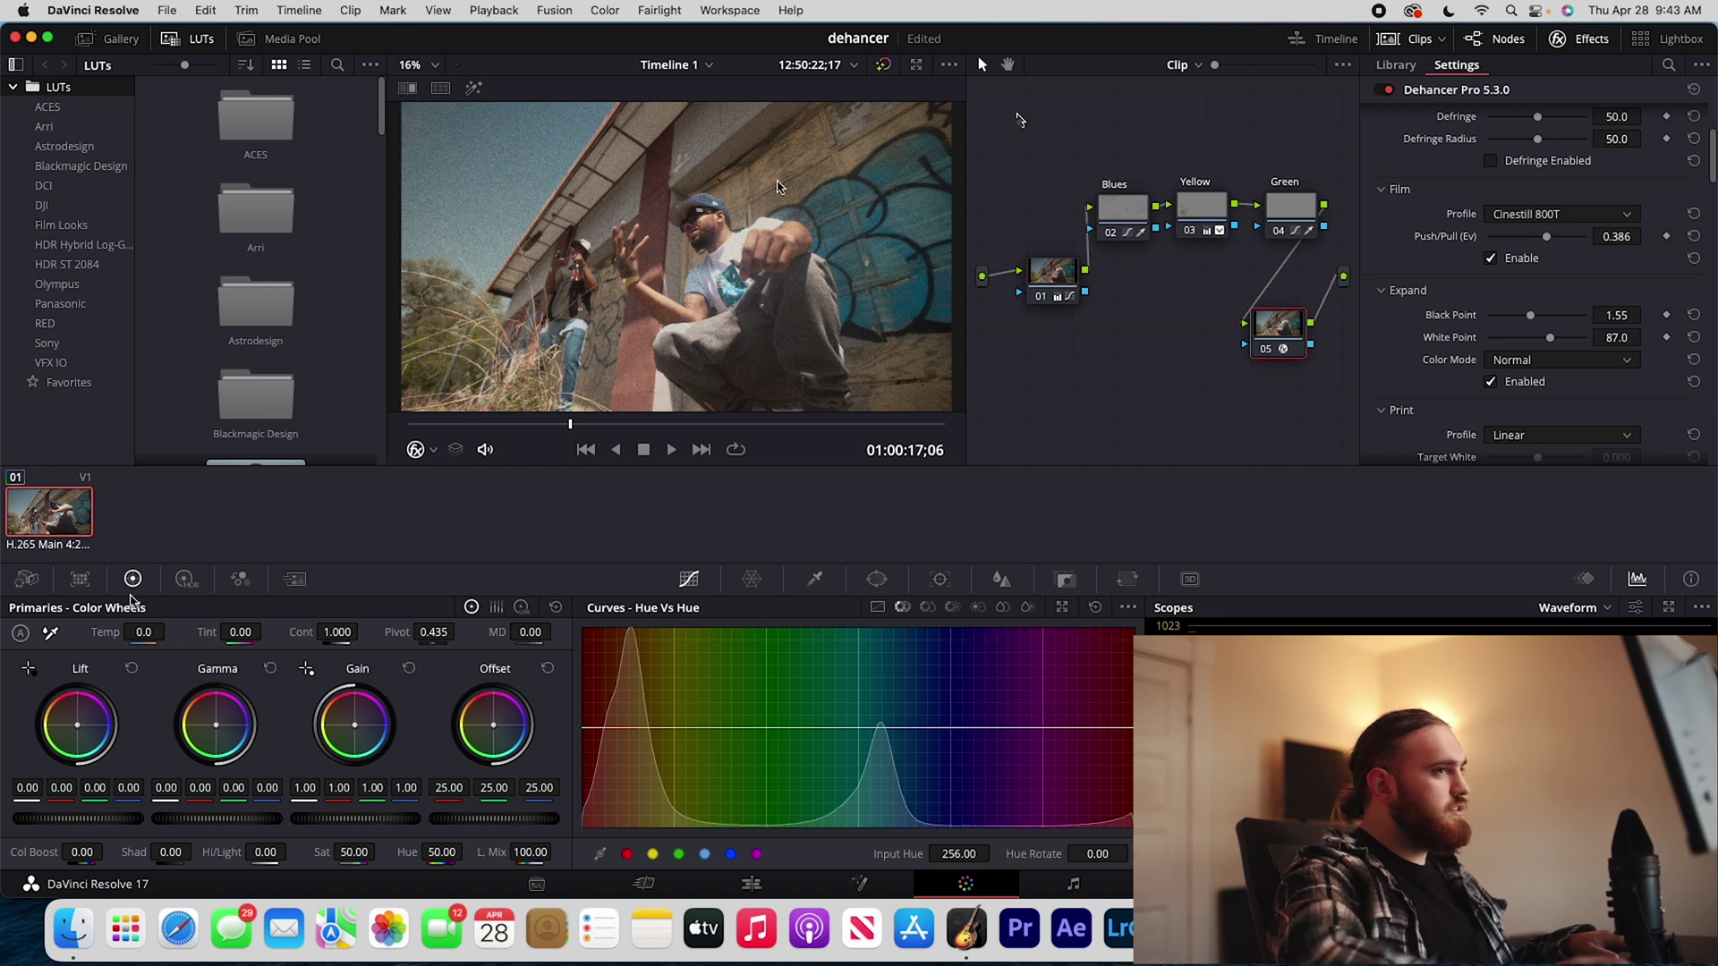
{"action": "left_click", "coordinate": [1052, 273]}
{"action": "left_click_drag", "start_coordinate": [102, 632], "coordinate": [151, 634]}
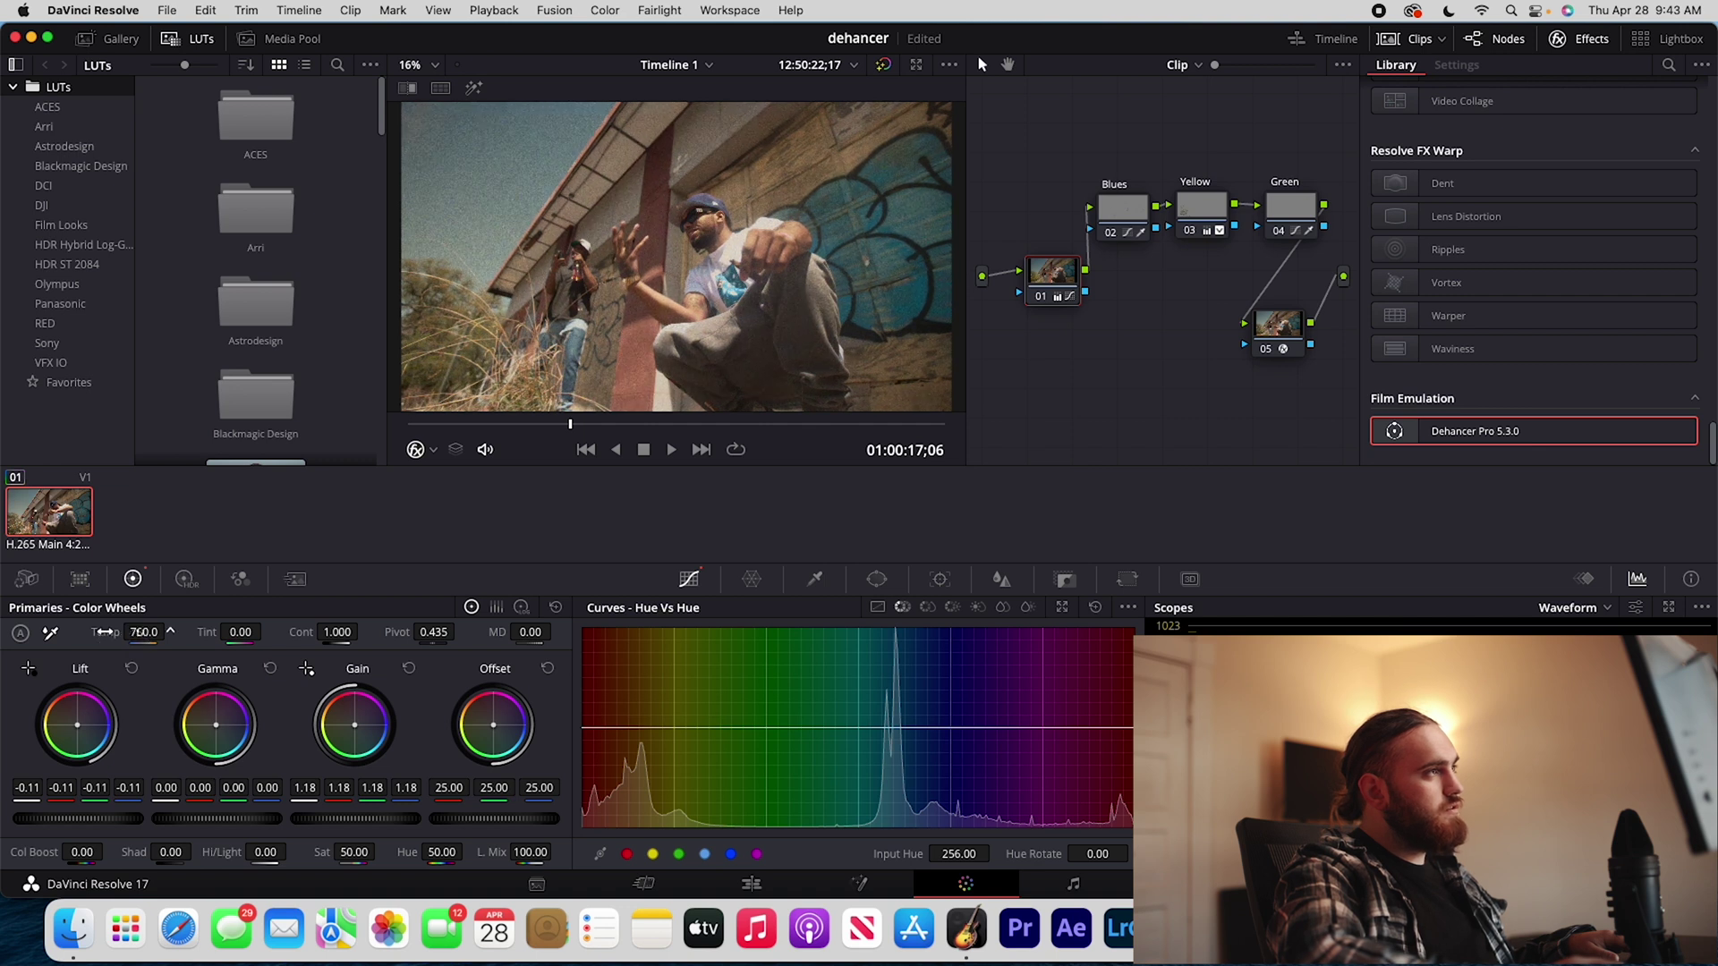
{"action": "left_click", "coordinate": [1278, 324]}
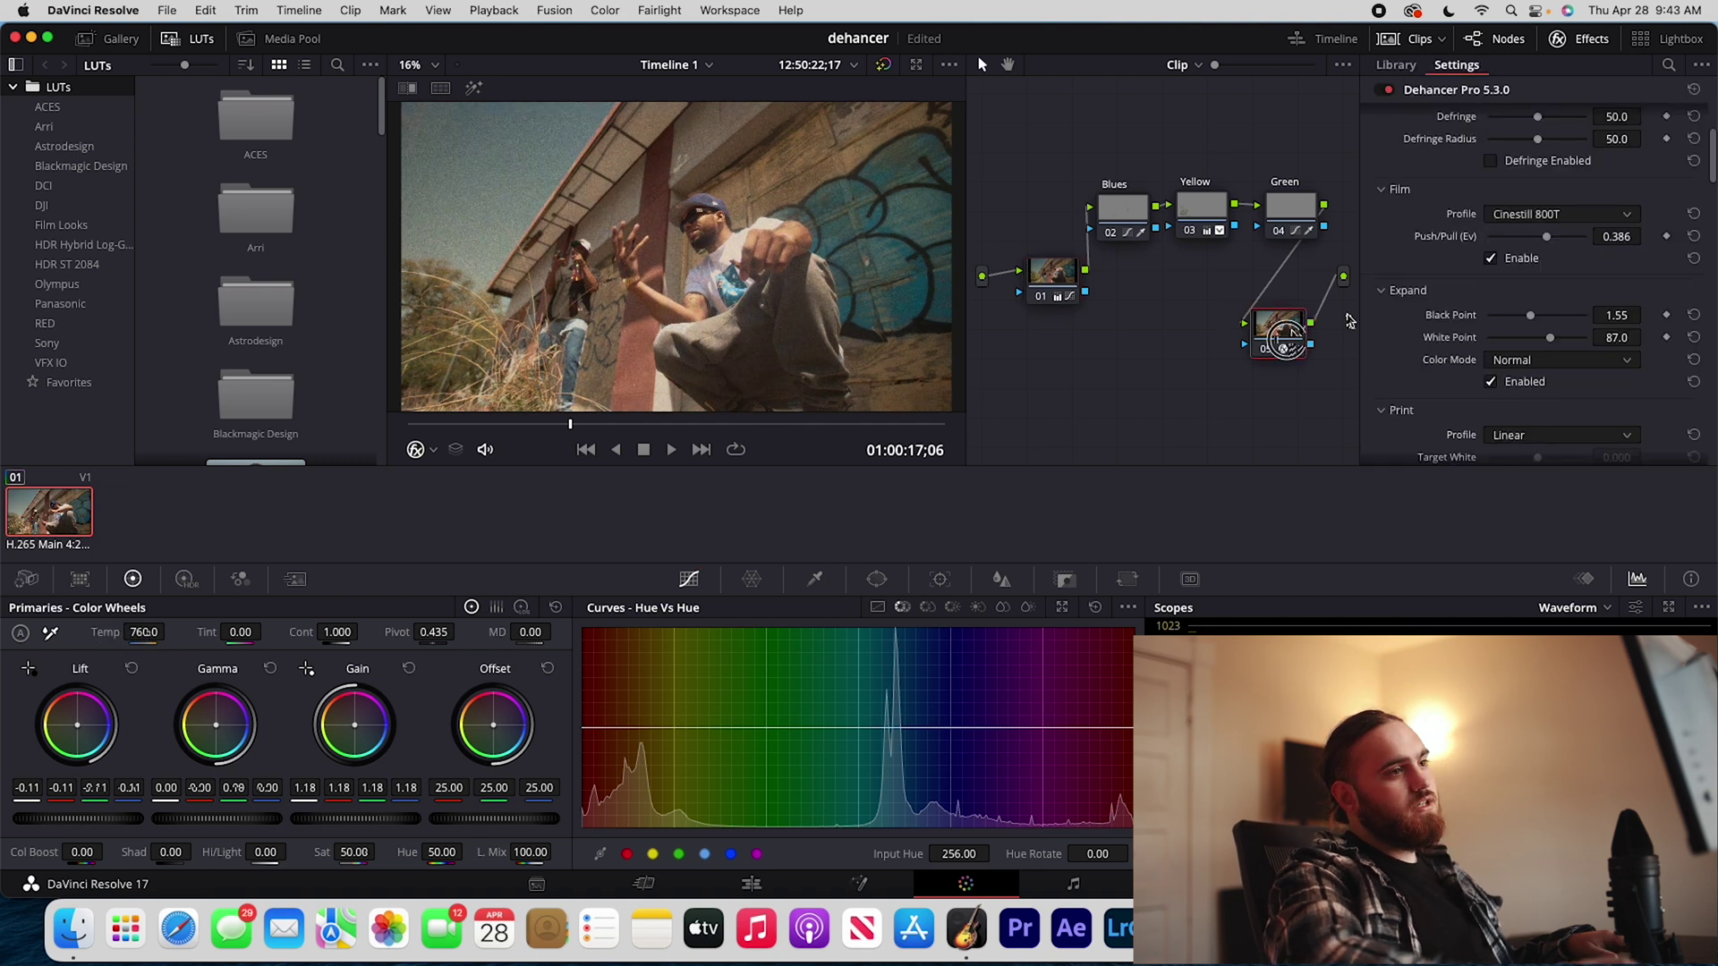
{"action": "scroll", "coordinate": [1382, 432], "scroll_direction": "down", "scroll_amount": 3}
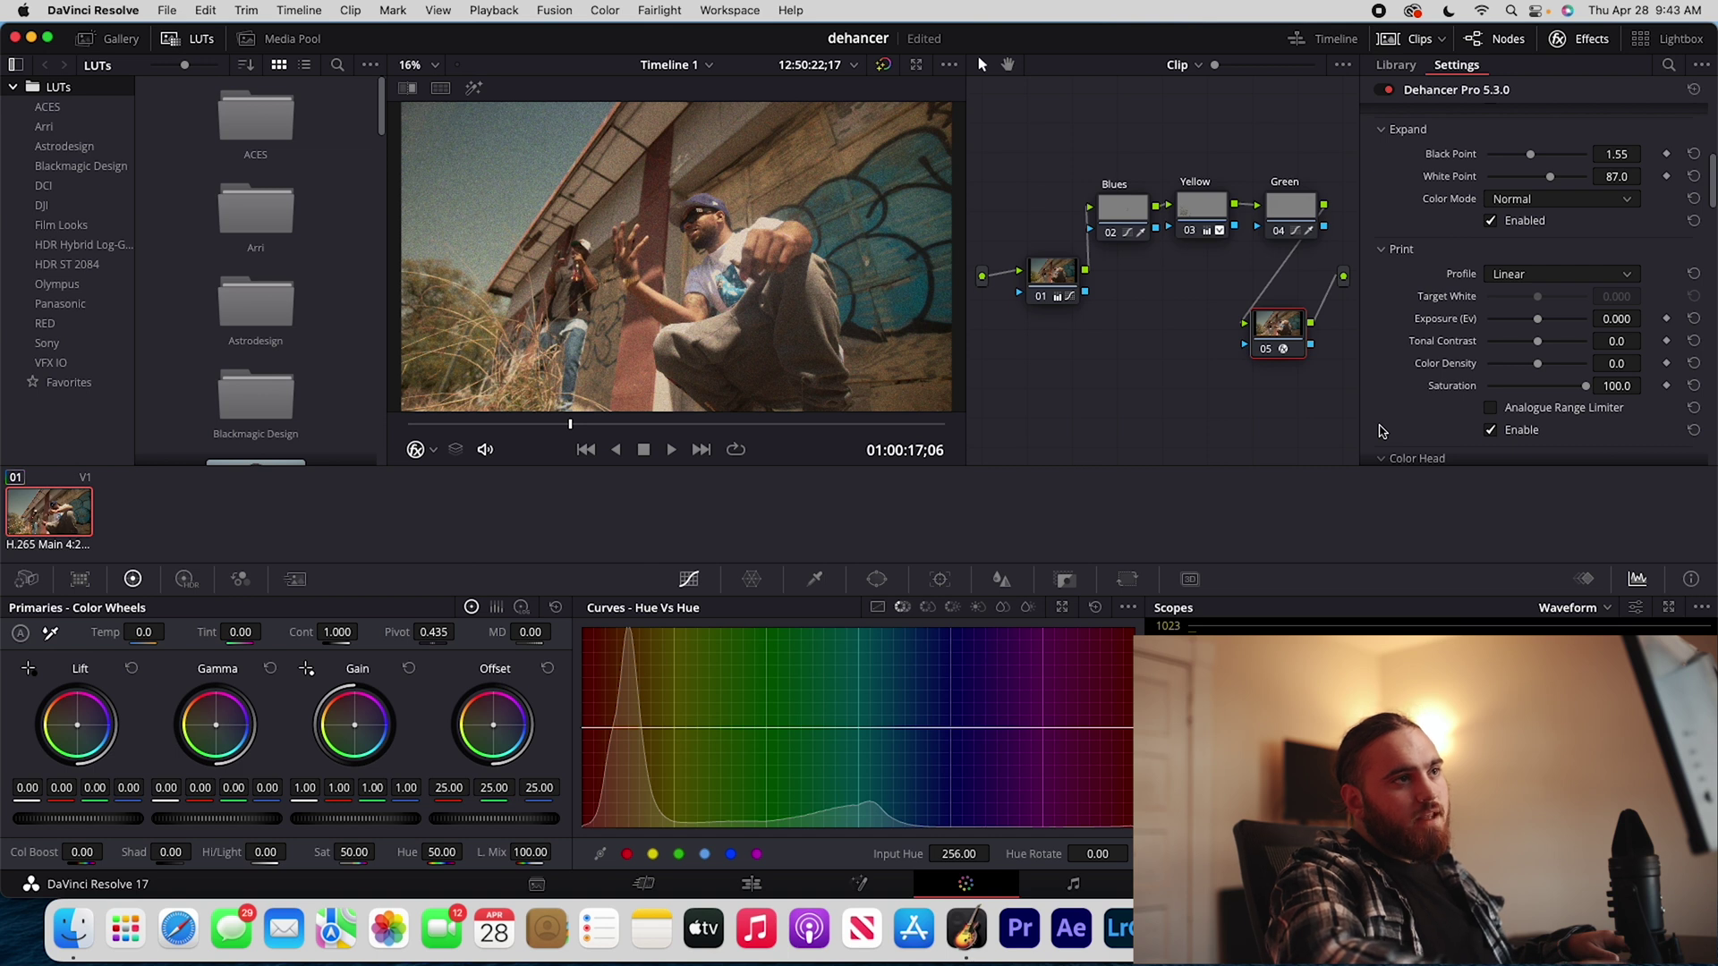
Step: Coarsen the film grain to Size 4.03 and Amount 15.6, with Film Resolution 59.7, Shadows 18.4 and Midtones 68.8
{"action": "scroll", "coordinate": [1382, 432], "scroll_direction": "up", "scroll_amount": 1}
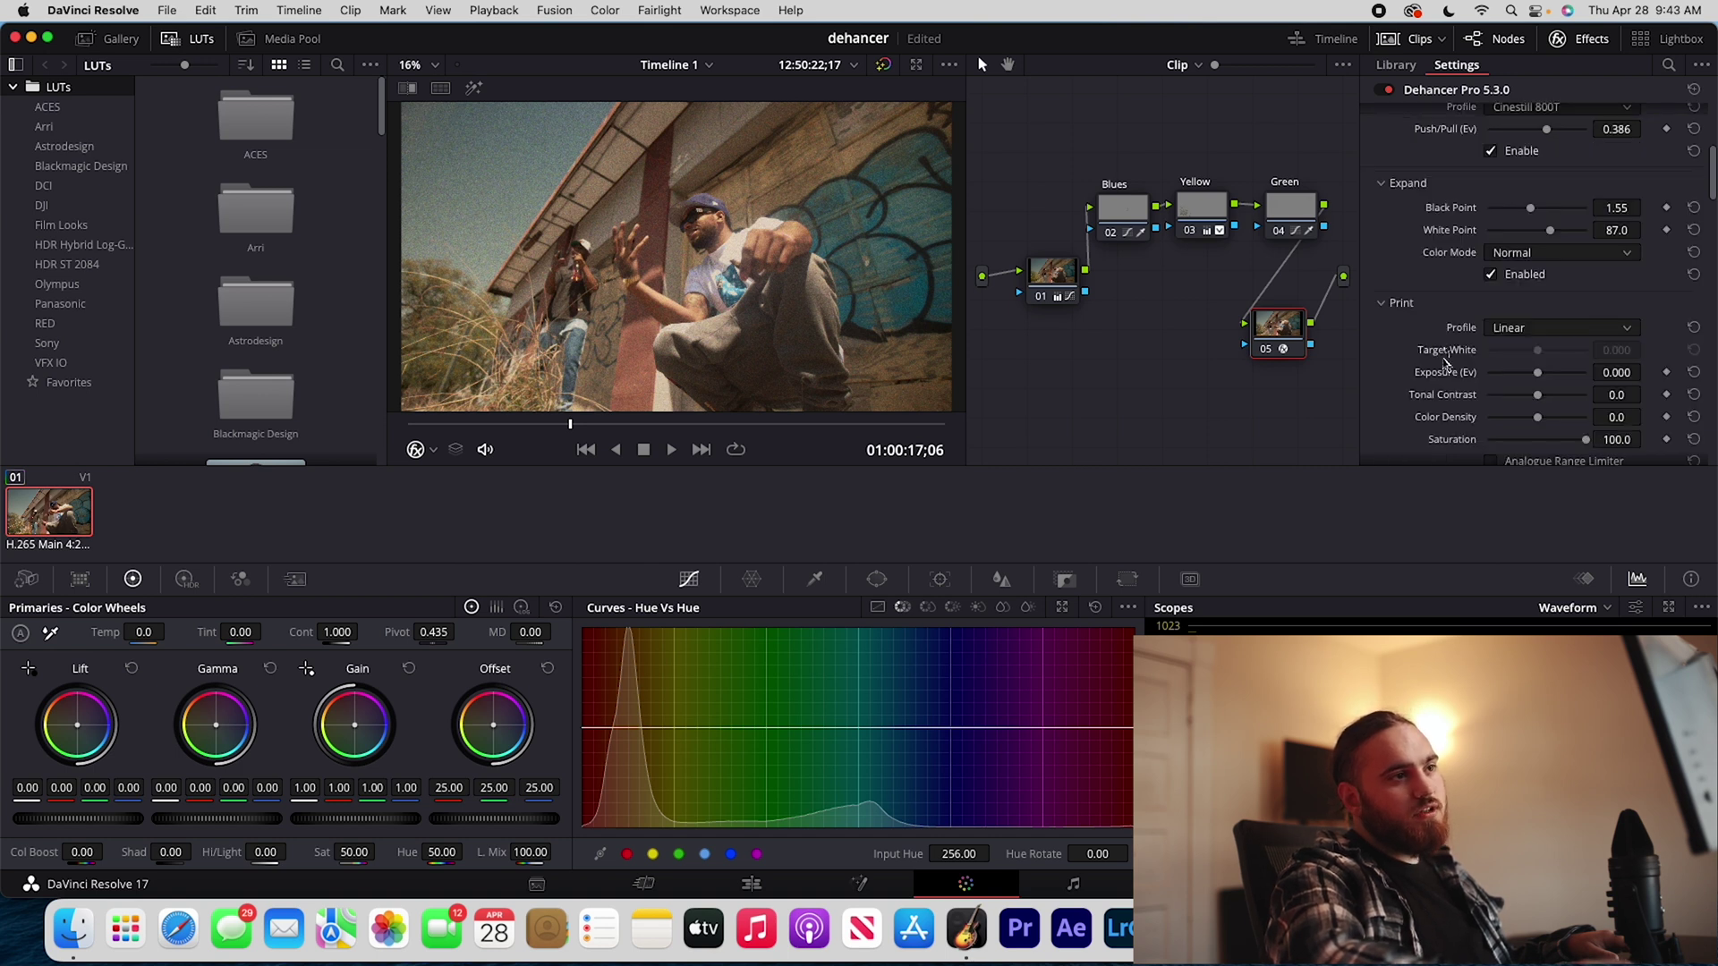
{"action": "scroll", "coordinate": [1423, 380], "scroll_direction": "down", "scroll_amount": 2}
{"action": "scroll", "coordinate": [1405, 376], "scroll_direction": "down", "scroll_amount": 6}
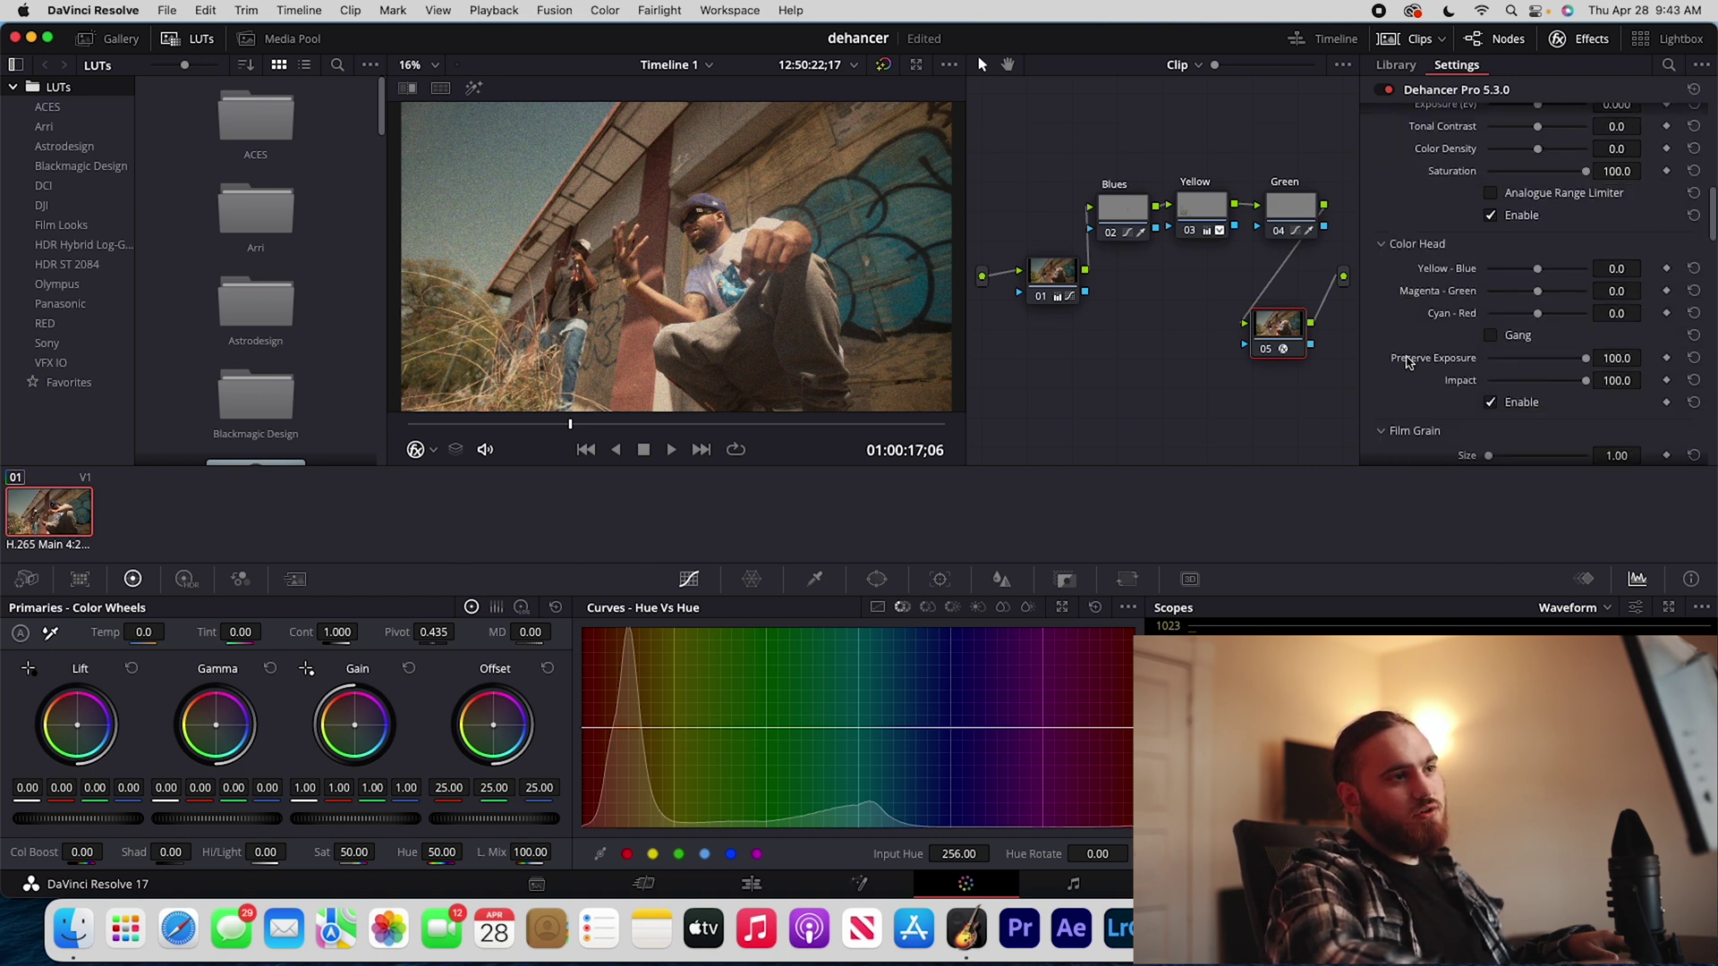
{"action": "scroll", "coordinate": [1416, 355], "scroll_direction": "down", "scroll_amount": 2}
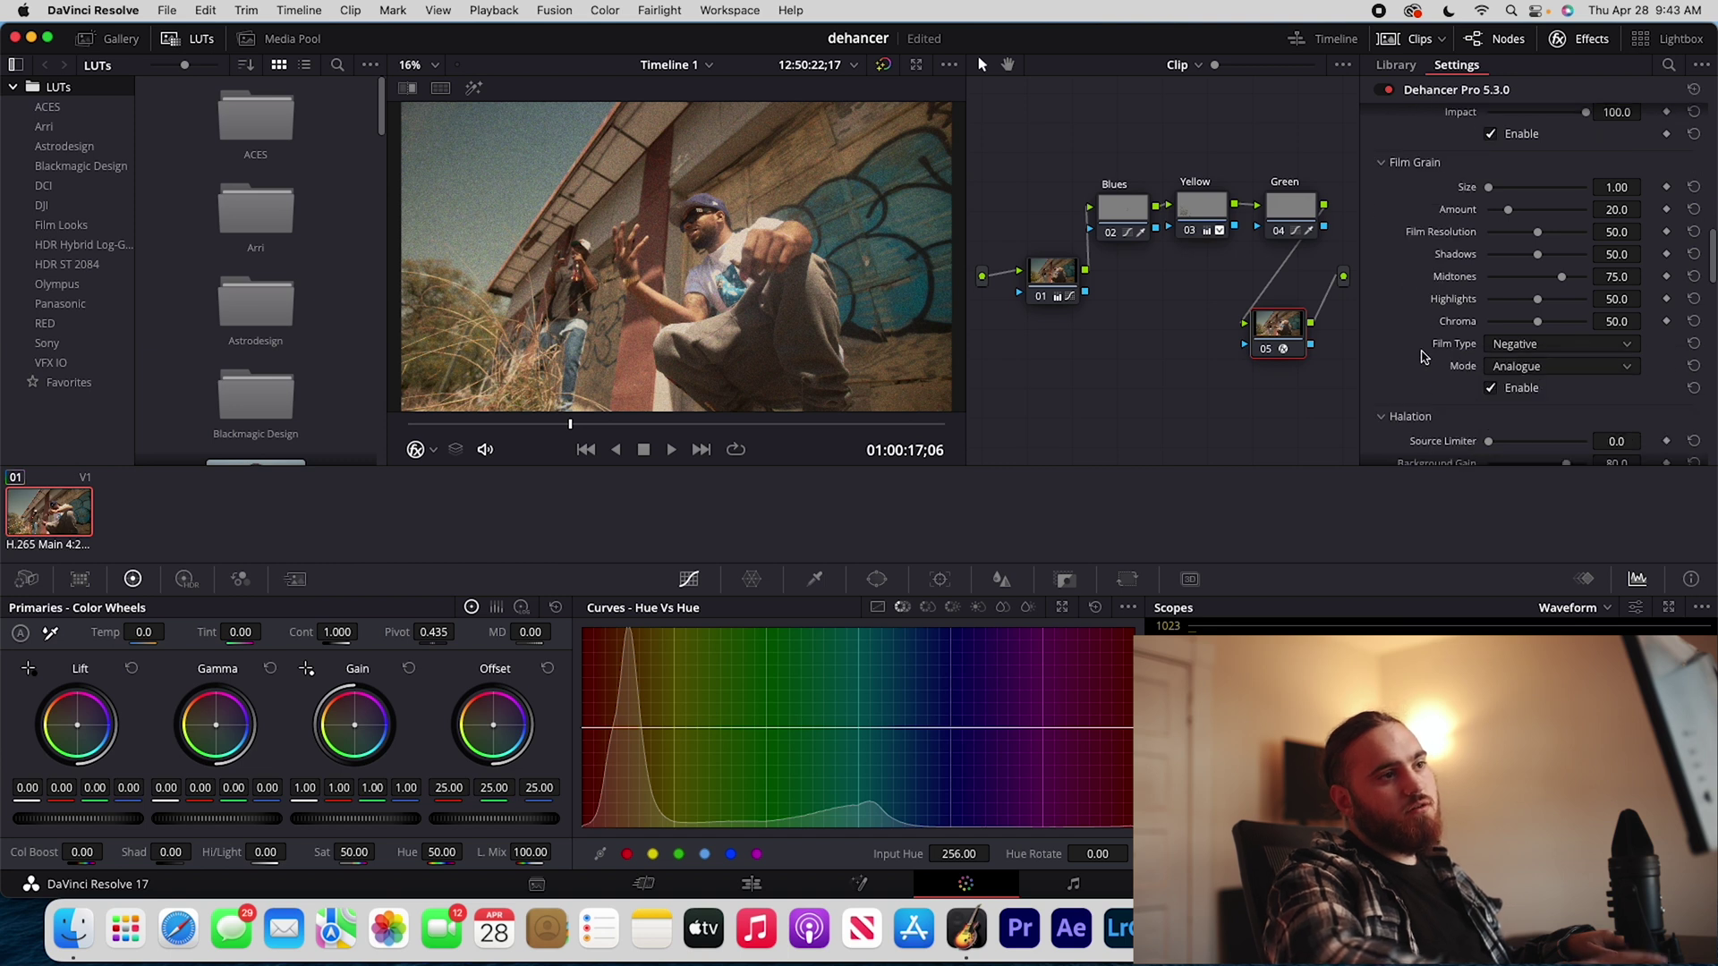
{"action": "left_click_drag", "start_coordinate": [1492, 191], "coordinate": [1518, 259]}
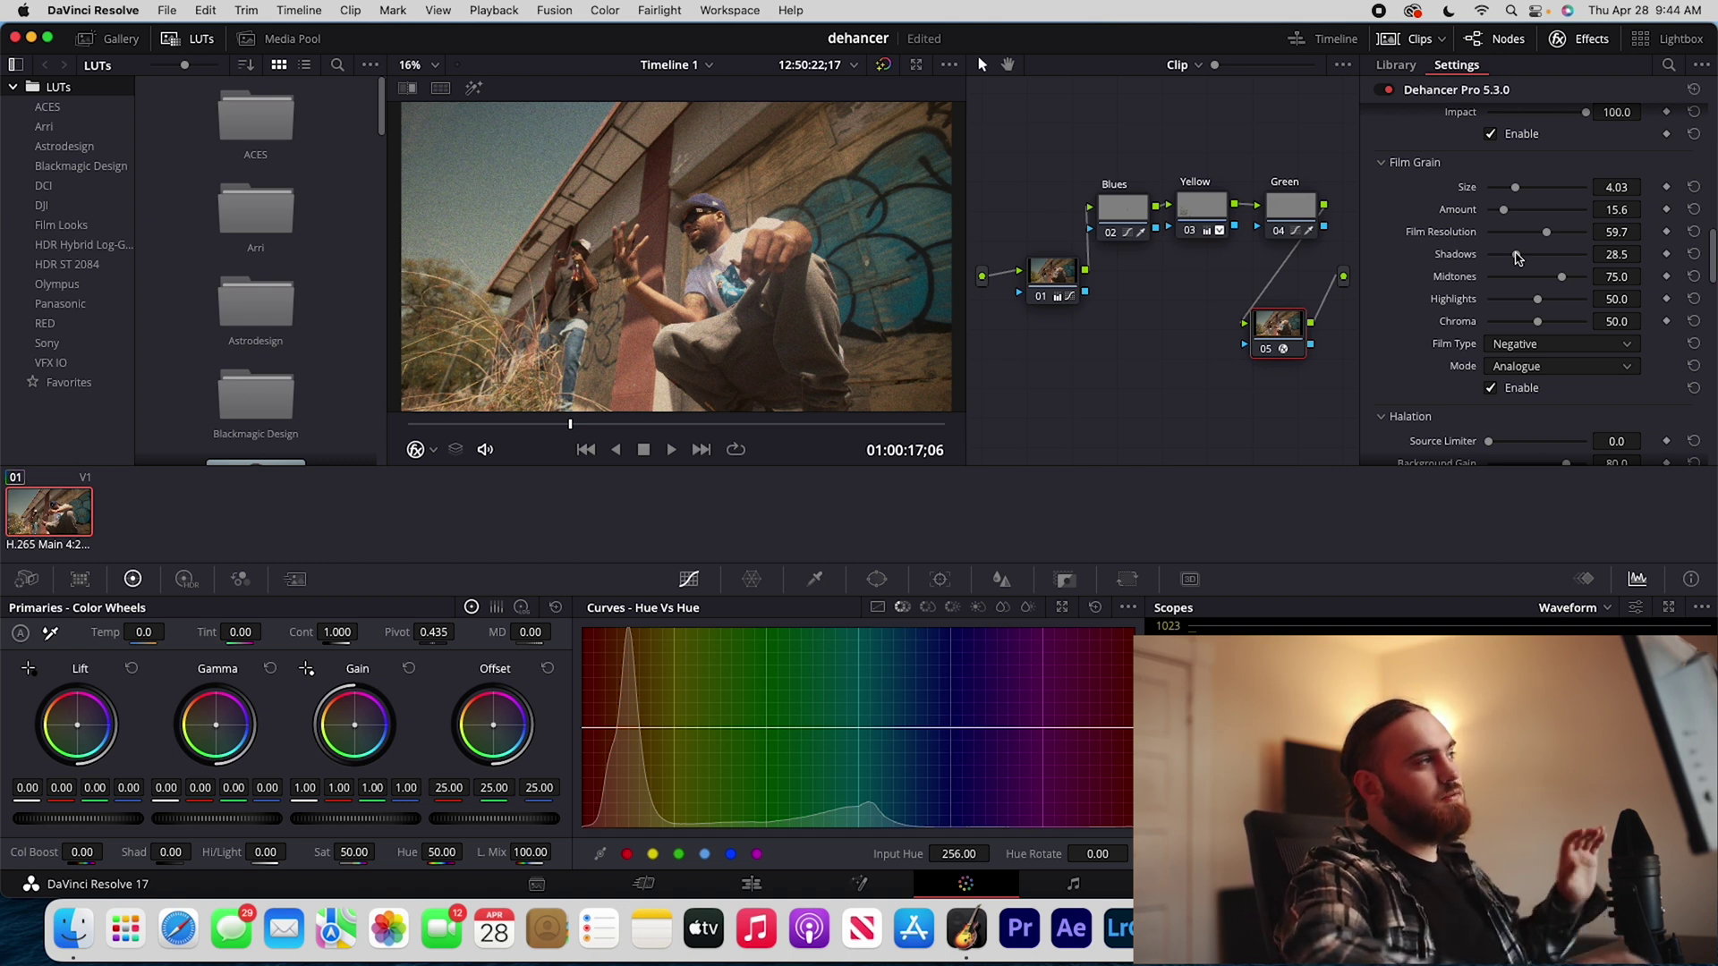
{"action": "left_click_drag", "start_coordinate": [1517, 258], "coordinate": [1519, 304]}
Step: Lower the grain highlights and set the grain film type to Positive
{"action": "left_click", "coordinate": [1562, 344]}
{"action": "left_click", "coordinate": [1521, 323]}
{"action": "scroll", "coordinate": [1714, 291], "scroll_direction": "down", "scroll_amount": 3}
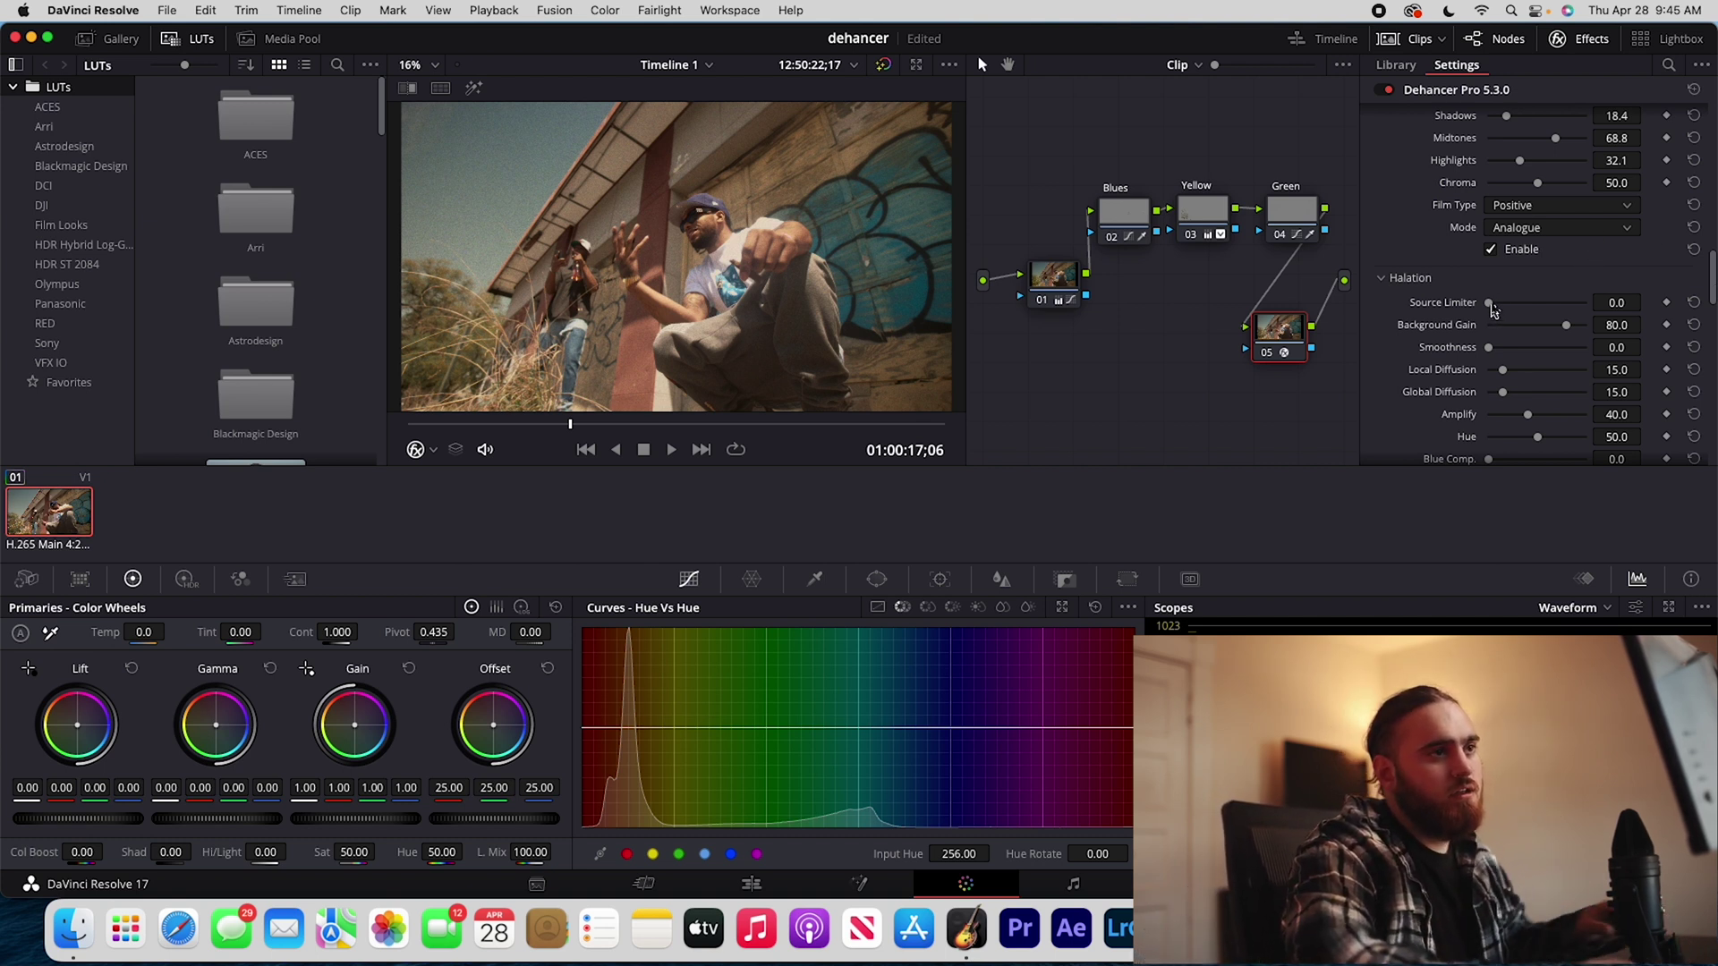
Step: Tune halation to Source Limiter 19.3, Background Gain 94.5 and Smoothness 37.6
{"action": "left_click_drag", "start_coordinate": [1489, 304], "coordinate": [1532, 305]}
{"action": "scroll", "coordinate": [637, 259], "scroll_direction": "up", "scroll_amount": 1}
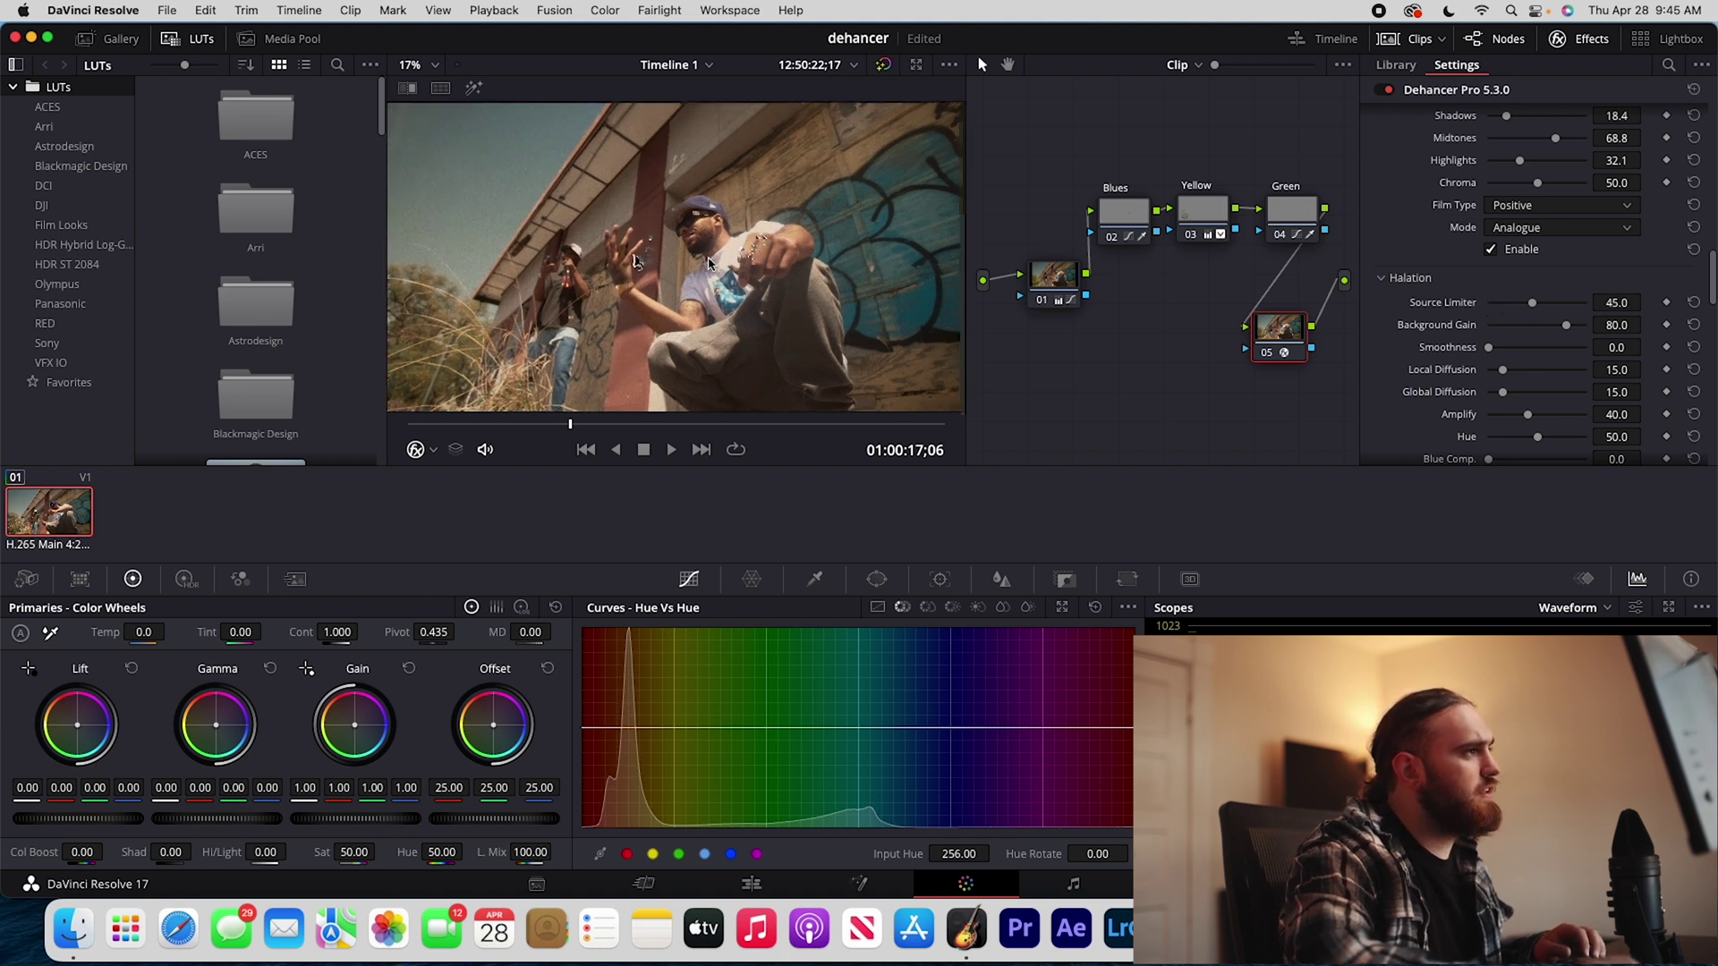
{"action": "scroll", "coordinate": [684, 282], "scroll_direction": "up", "scroll_amount": 2}
{"action": "scroll", "coordinate": [683, 282], "scroll_direction": "up", "scroll_amount": 2}
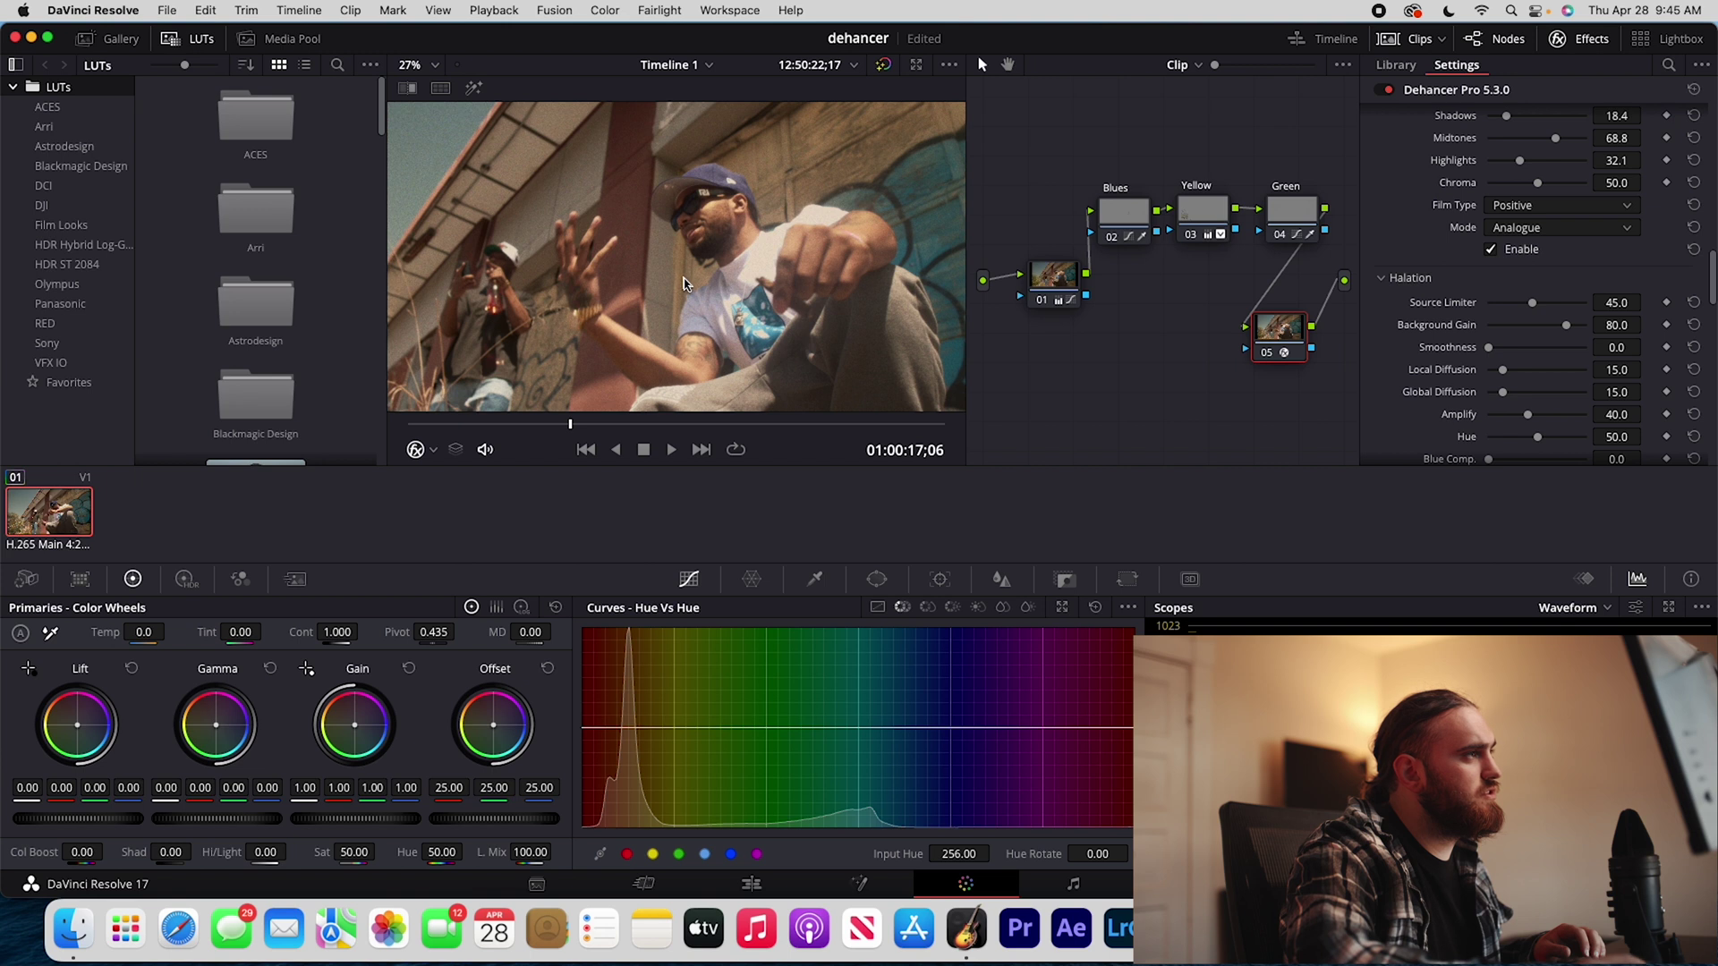
{"action": "scroll", "coordinate": [774, 307], "scroll_direction": "up", "scroll_amount": 2}
{"action": "scroll", "coordinate": [774, 307], "scroll_direction": "up", "scroll_amount": 2}
{"action": "left_click_drag", "start_coordinate": [1489, 347], "coordinate": [1526, 358]}
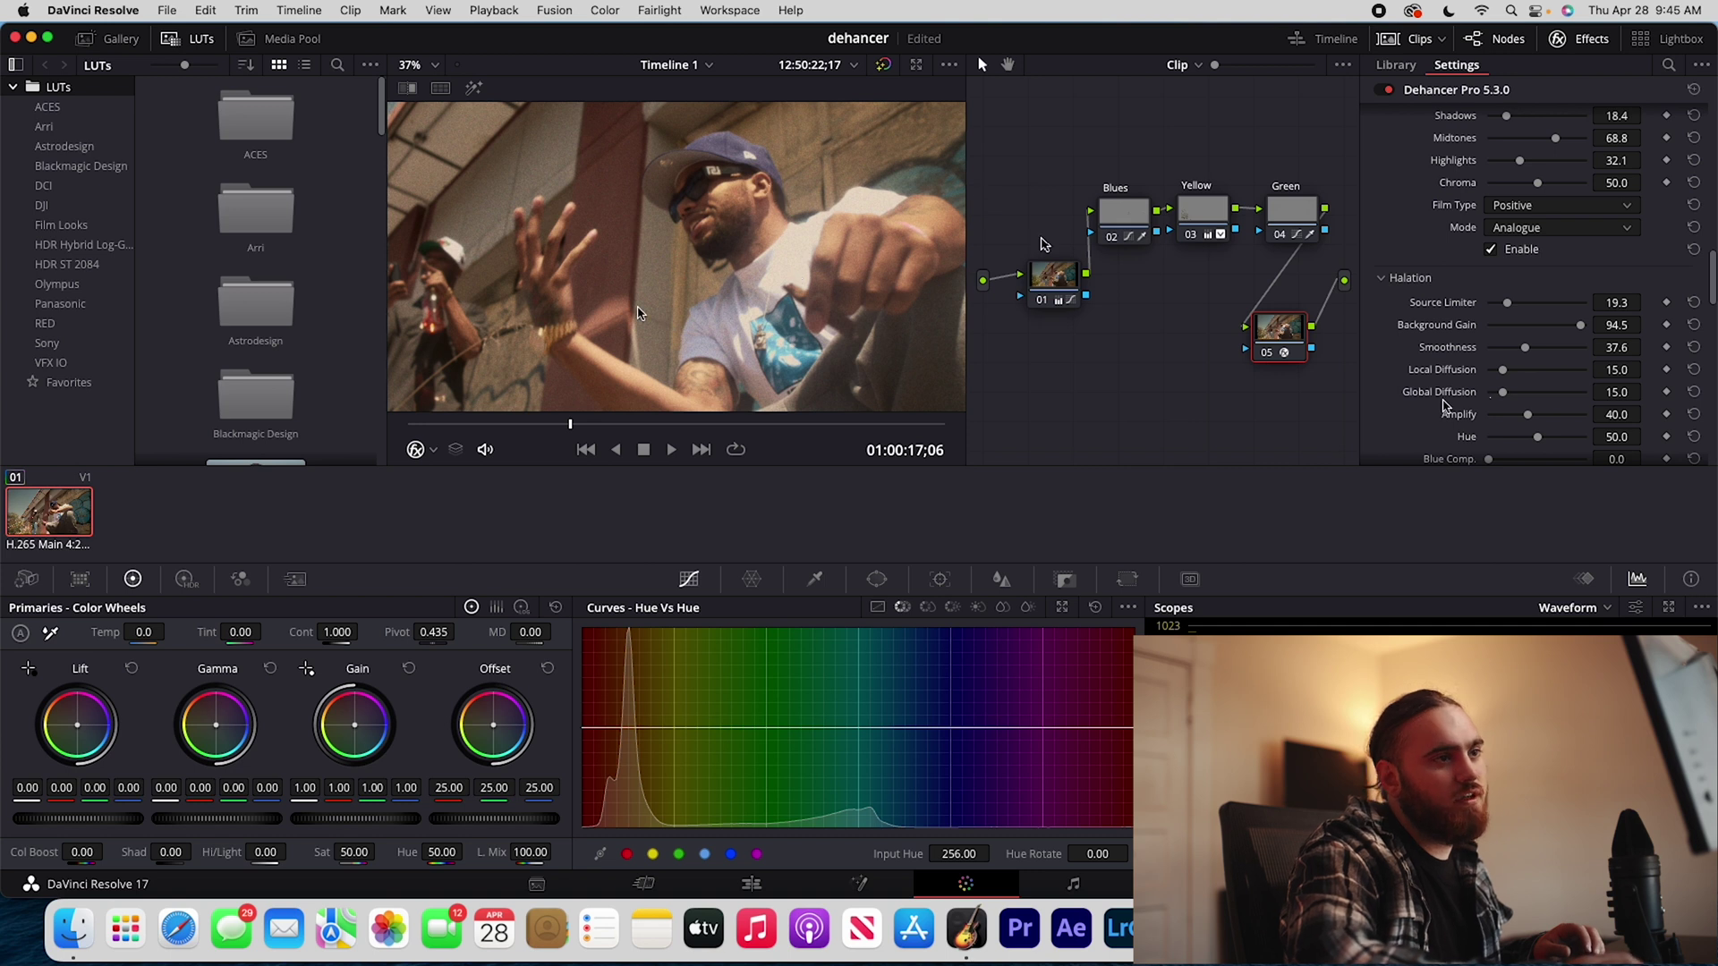
{"action": "scroll", "coordinate": [1459, 416], "scroll_direction": "down", "scroll_amount": 3}
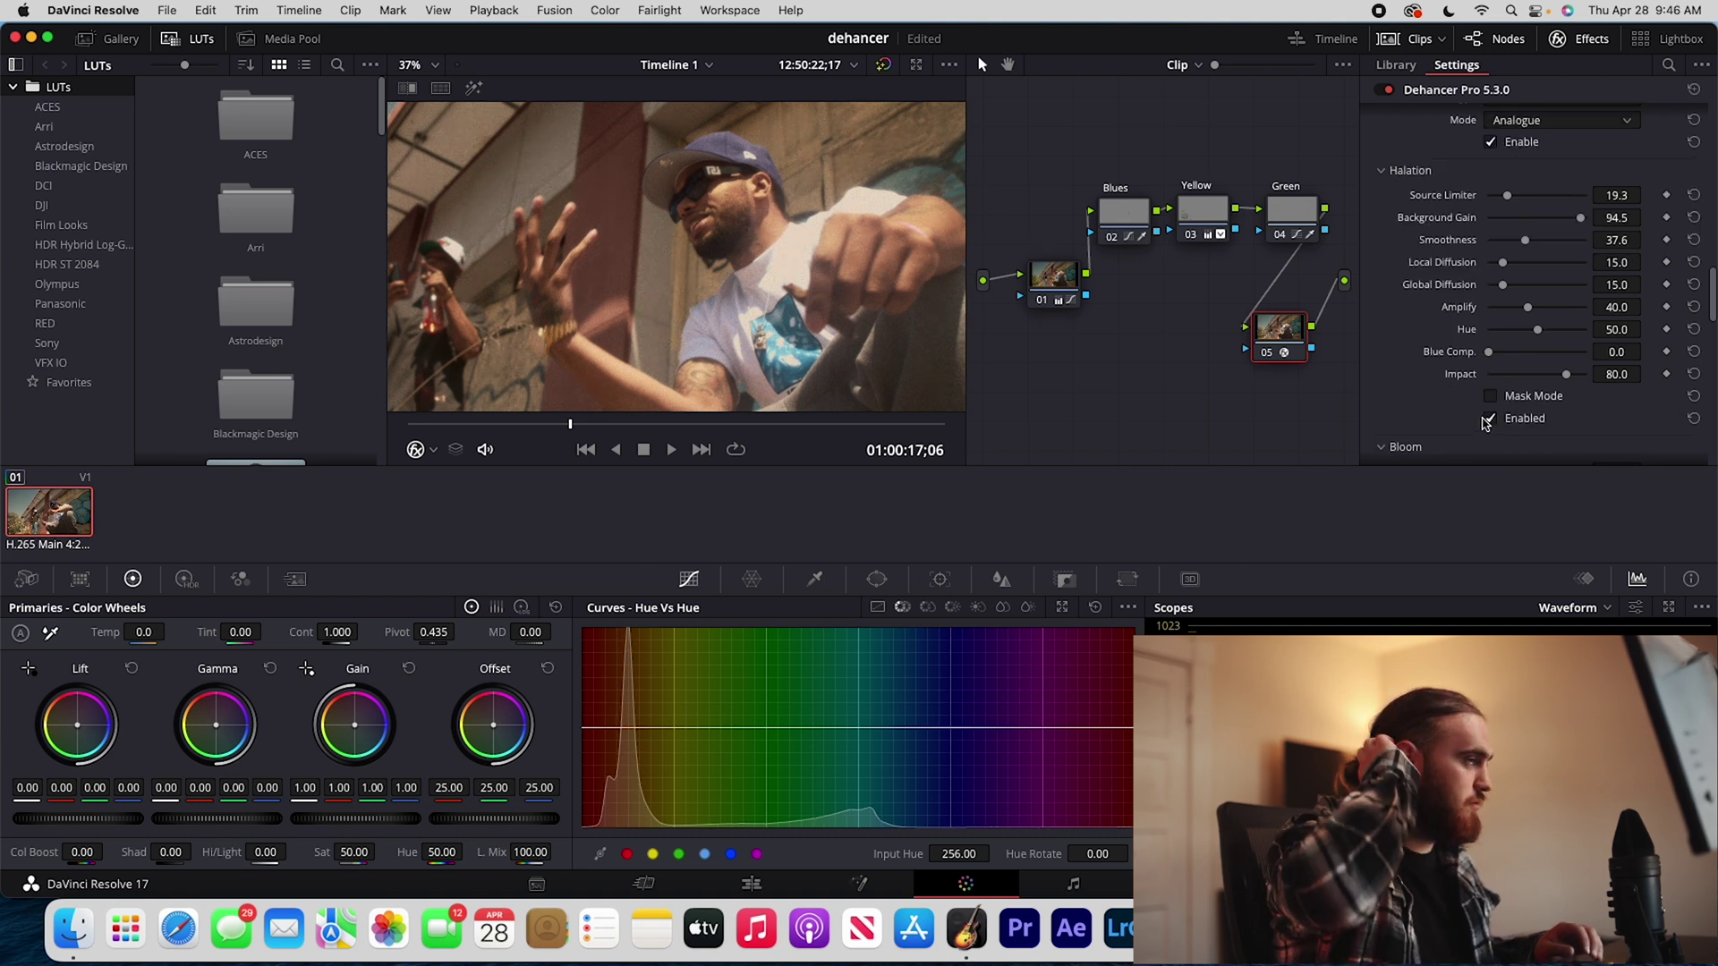
{"action": "mouse_move", "coordinate": [1507, 195]}
{"action": "left_mouse_down"}
{"action": "mouse_move", "coordinate": [1573, 202]}
{"action": "mouse_move", "coordinate": [1525, 204]}
{"action": "left_mouse_up"}
Step: Enable Dehancer Bloom after comparing it on and off, and lower its Highlights to 74.3
{"action": "scroll", "coordinate": [1378, 358], "scroll_direction": "down", "scroll_amount": 6}
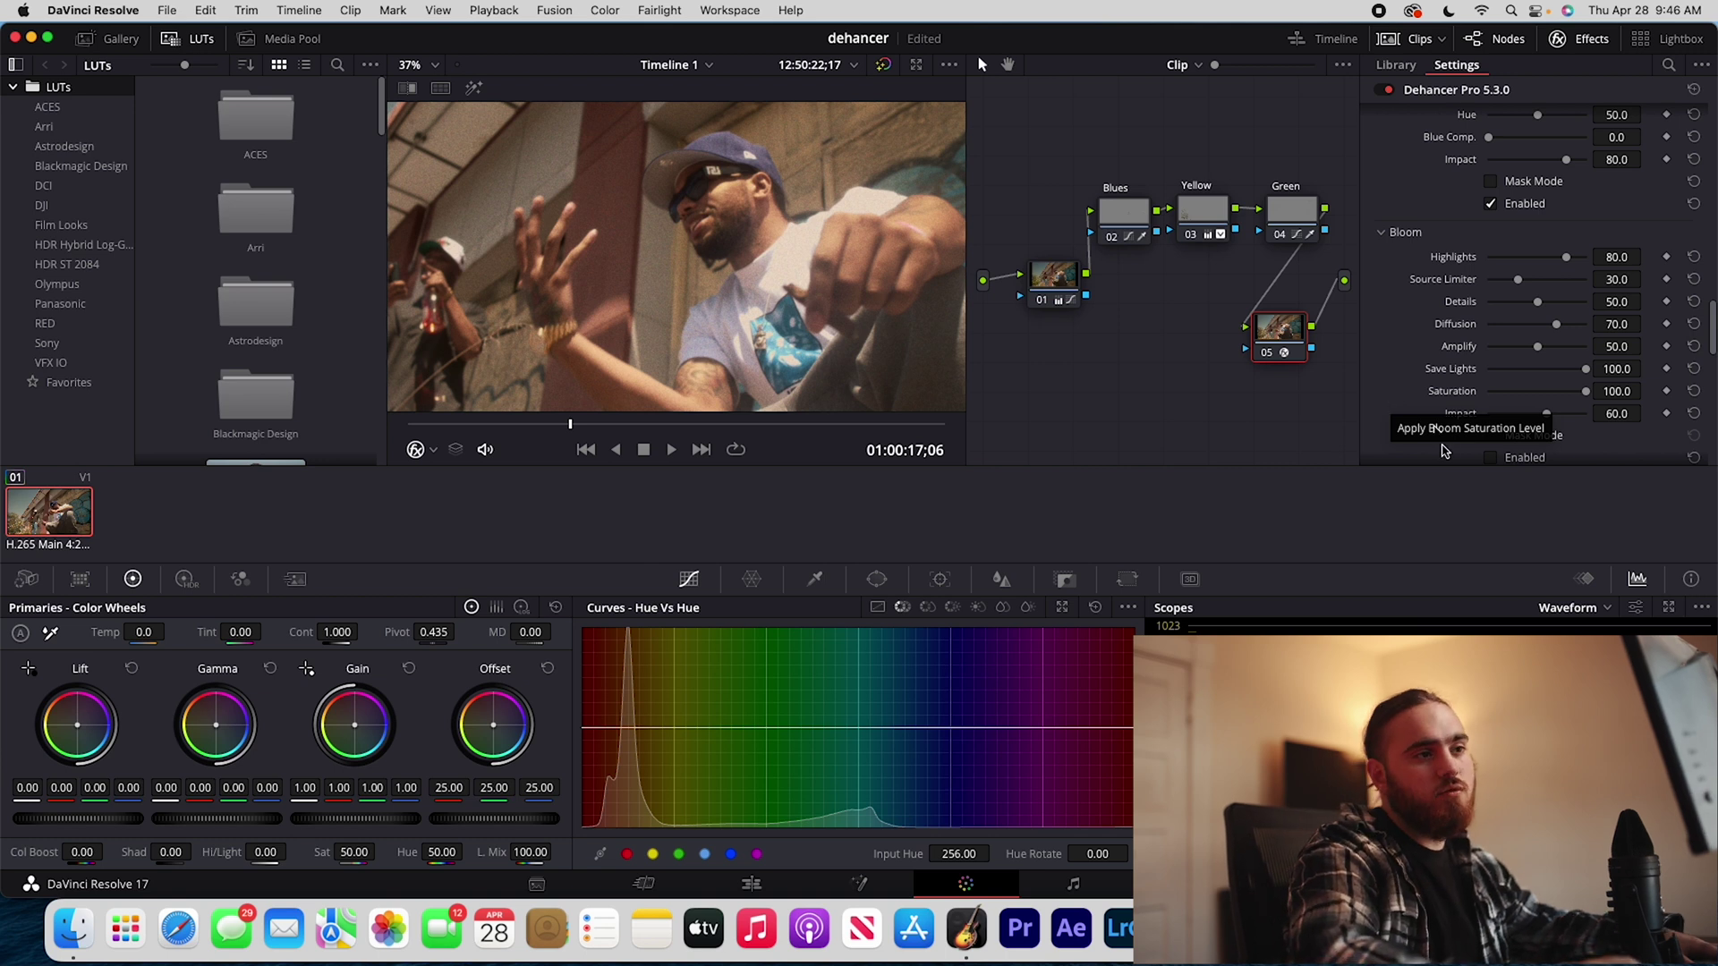
{"action": "left_click", "coordinate": [1491, 457]}
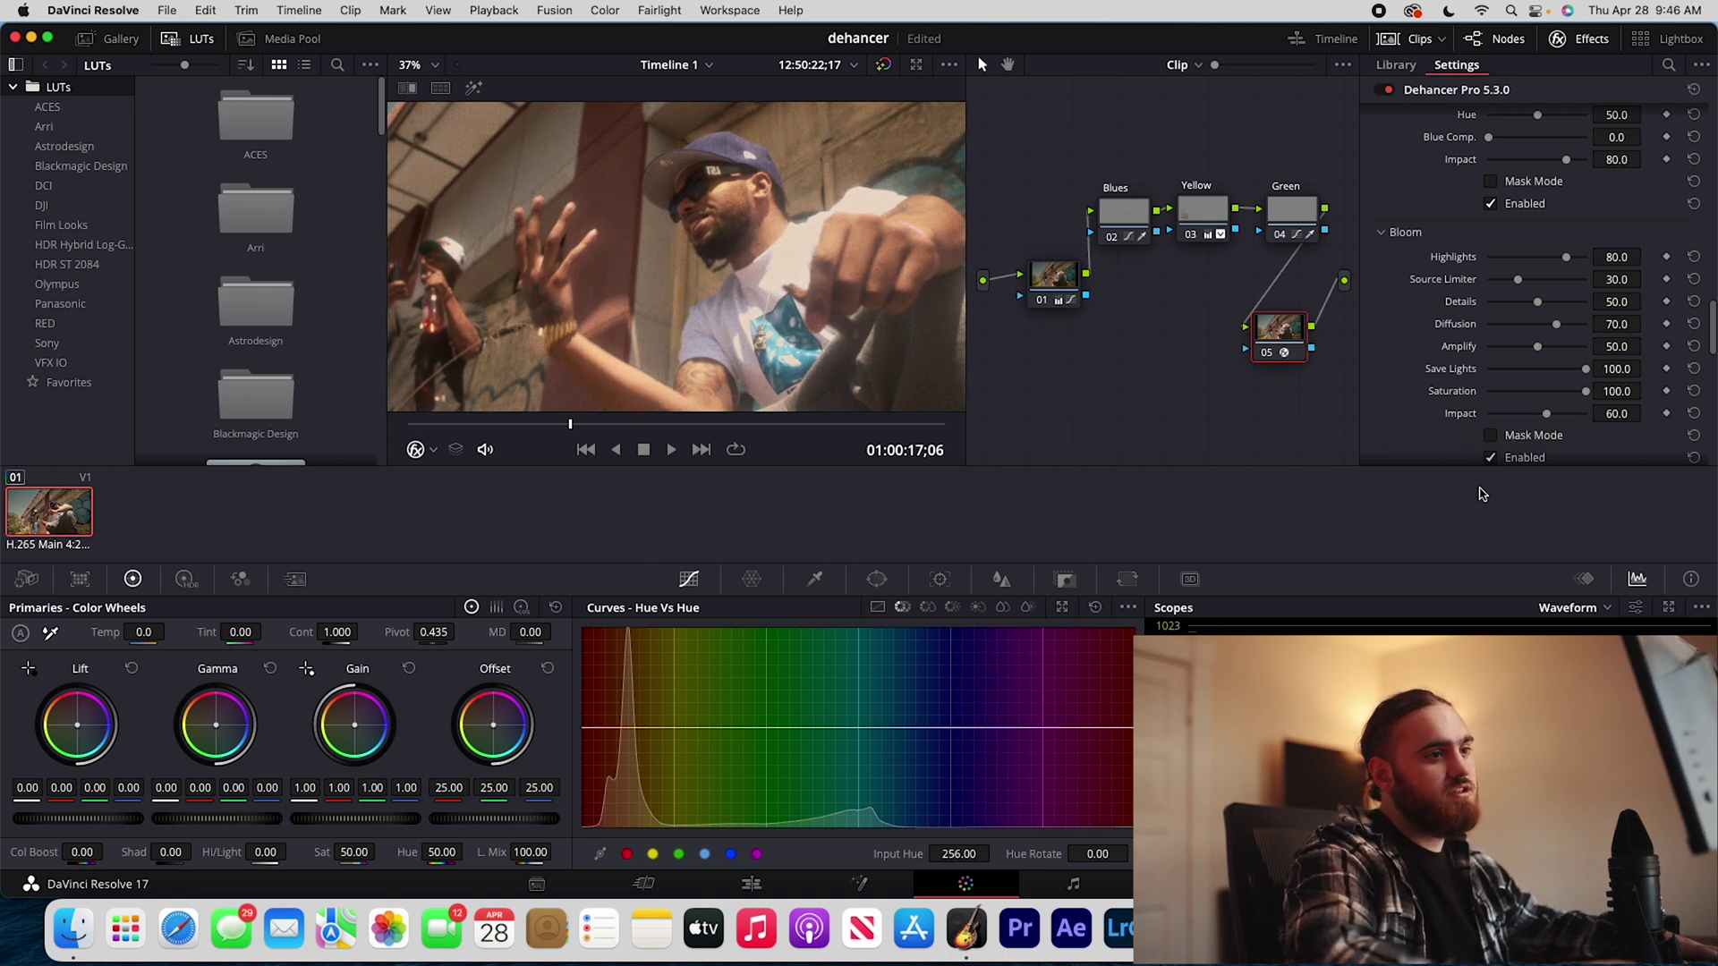
{"action": "left_click", "coordinate": [1493, 460]}
{"action": "left_click", "coordinate": [1493, 460]}
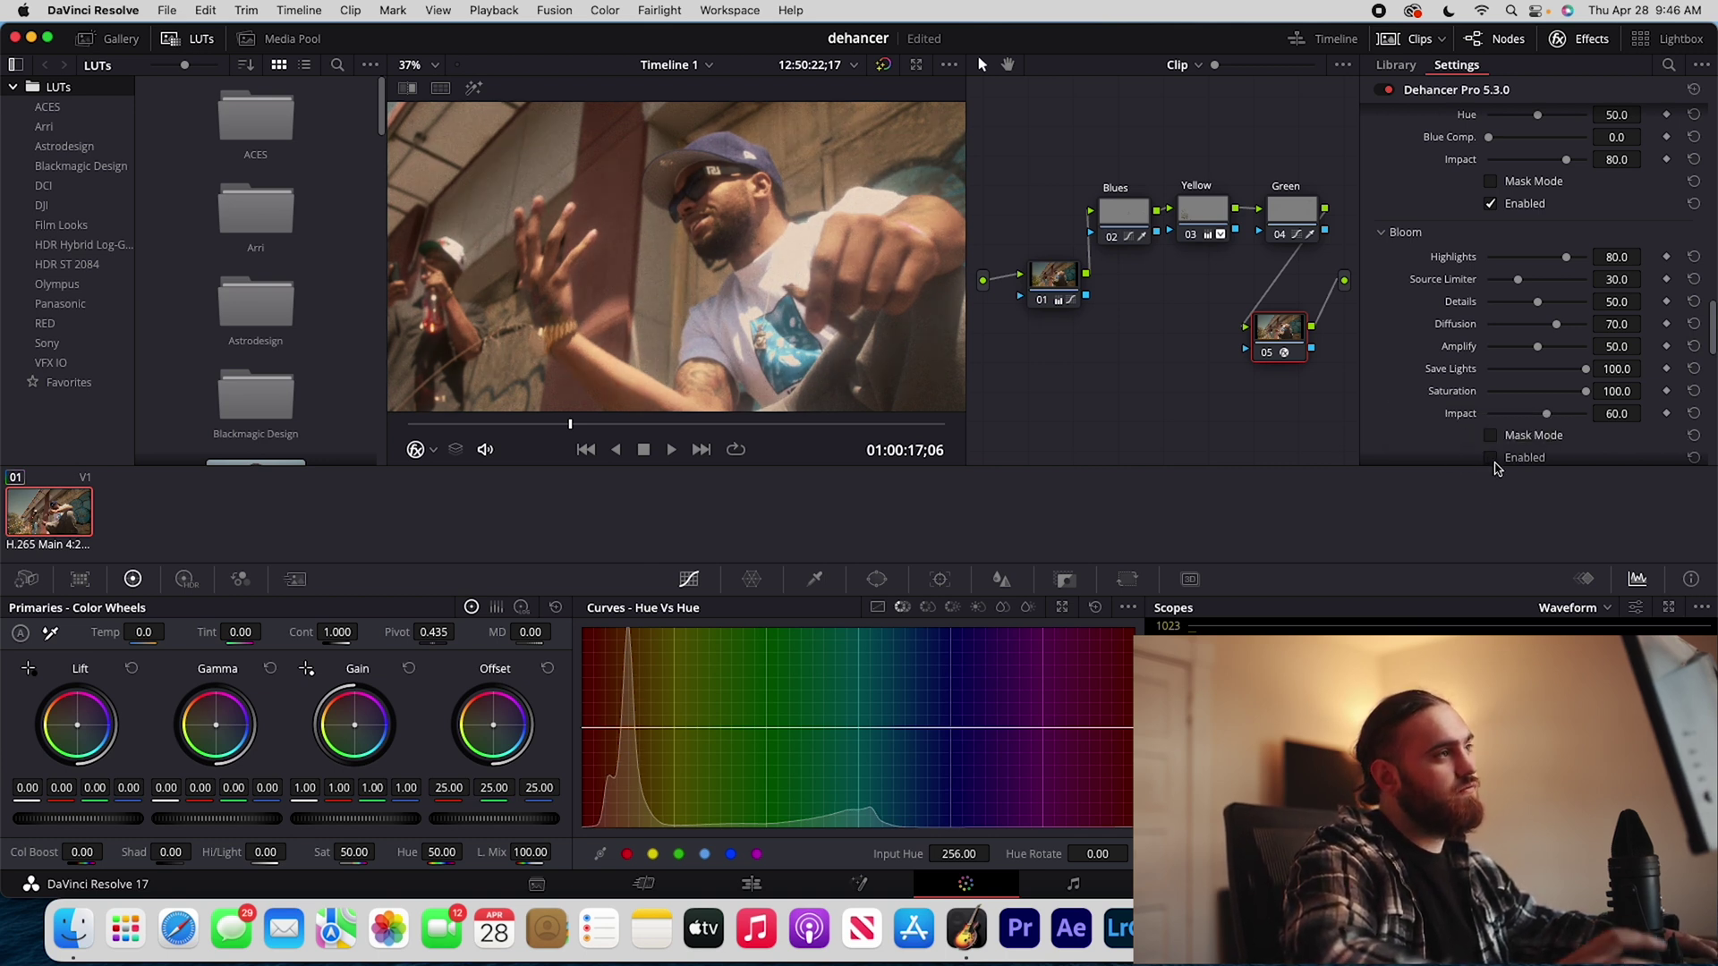
{"action": "left_click", "coordinate": [1493, 460]}
{"action": "left_click", "coordinate": [1493, 460]}
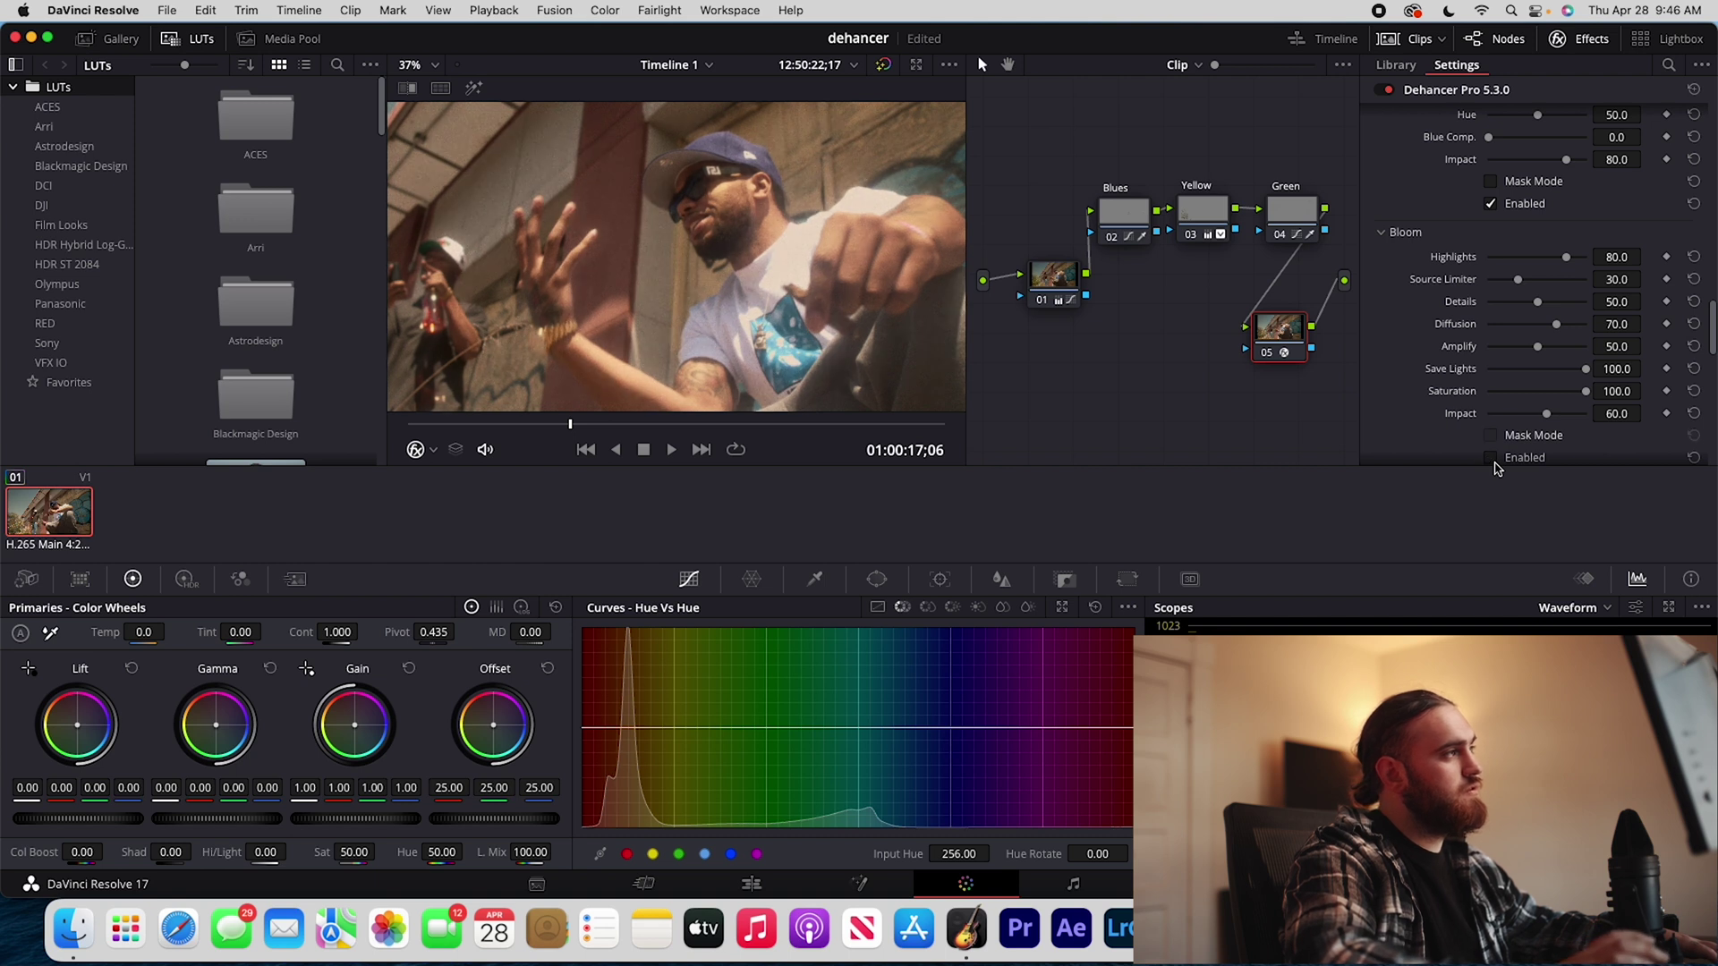
{"action": "left_click", "coordinate": [1493, 460]}
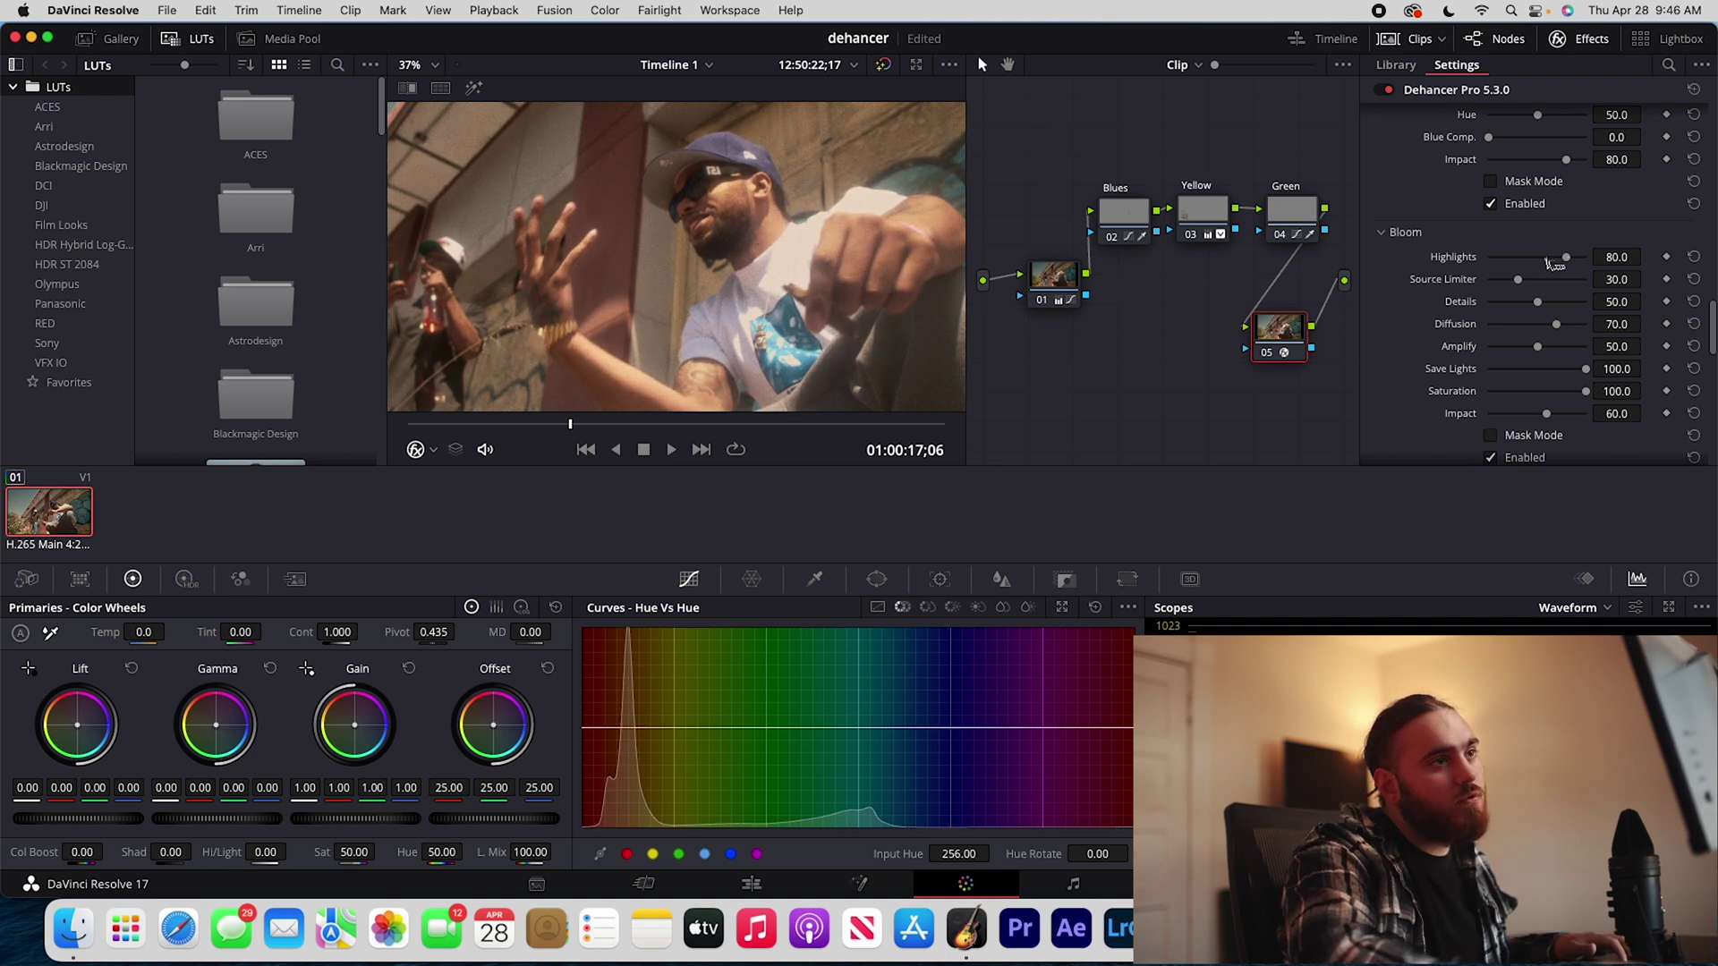
{"action": "left_click_drag", "start_coordinate": [1564, 264], "coordinate": [1531, 341]}
Step: Raise Bloom Source Limiter to 45.0 and enable a vignette with Feather 100, Size 79.8, Exposure -0.642
{"action": "left_click_drag", "start_coordinate": [1518, 283], "coordinate": [1551, 285]}
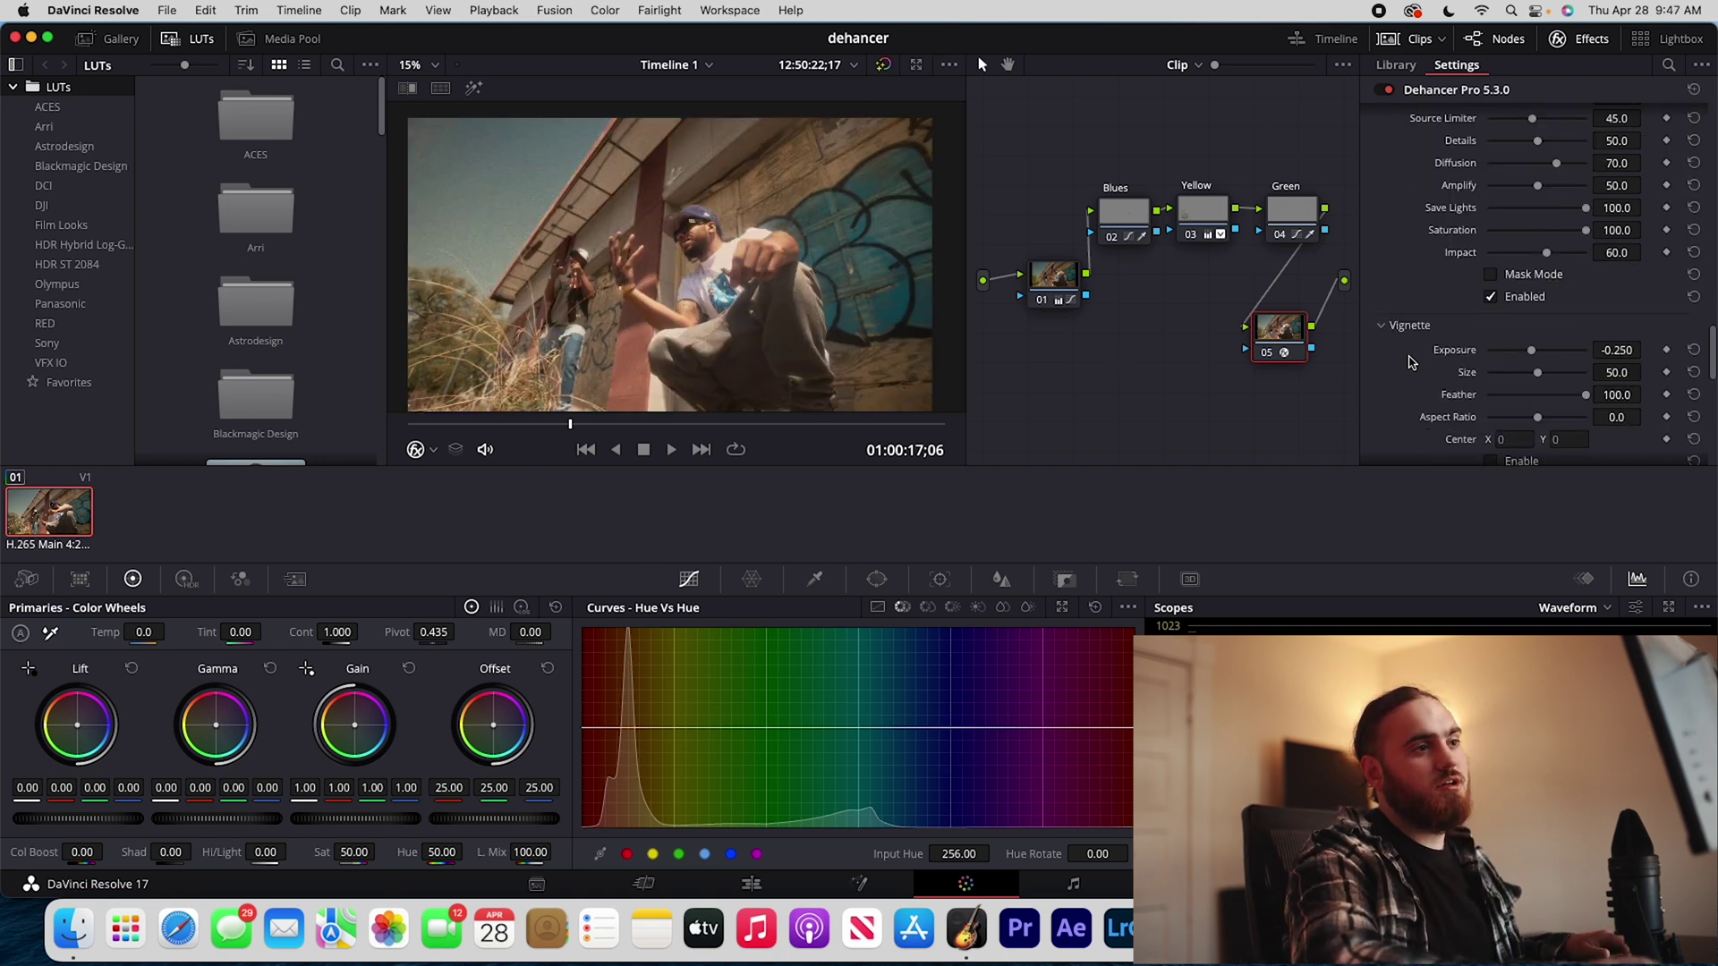
{"action": "scroll", "coordinate": [1410, 363], "scroll_direction": "down", "scroll_amount": 2}
{"action": "left_click", "coordinate": [1490, 407]}
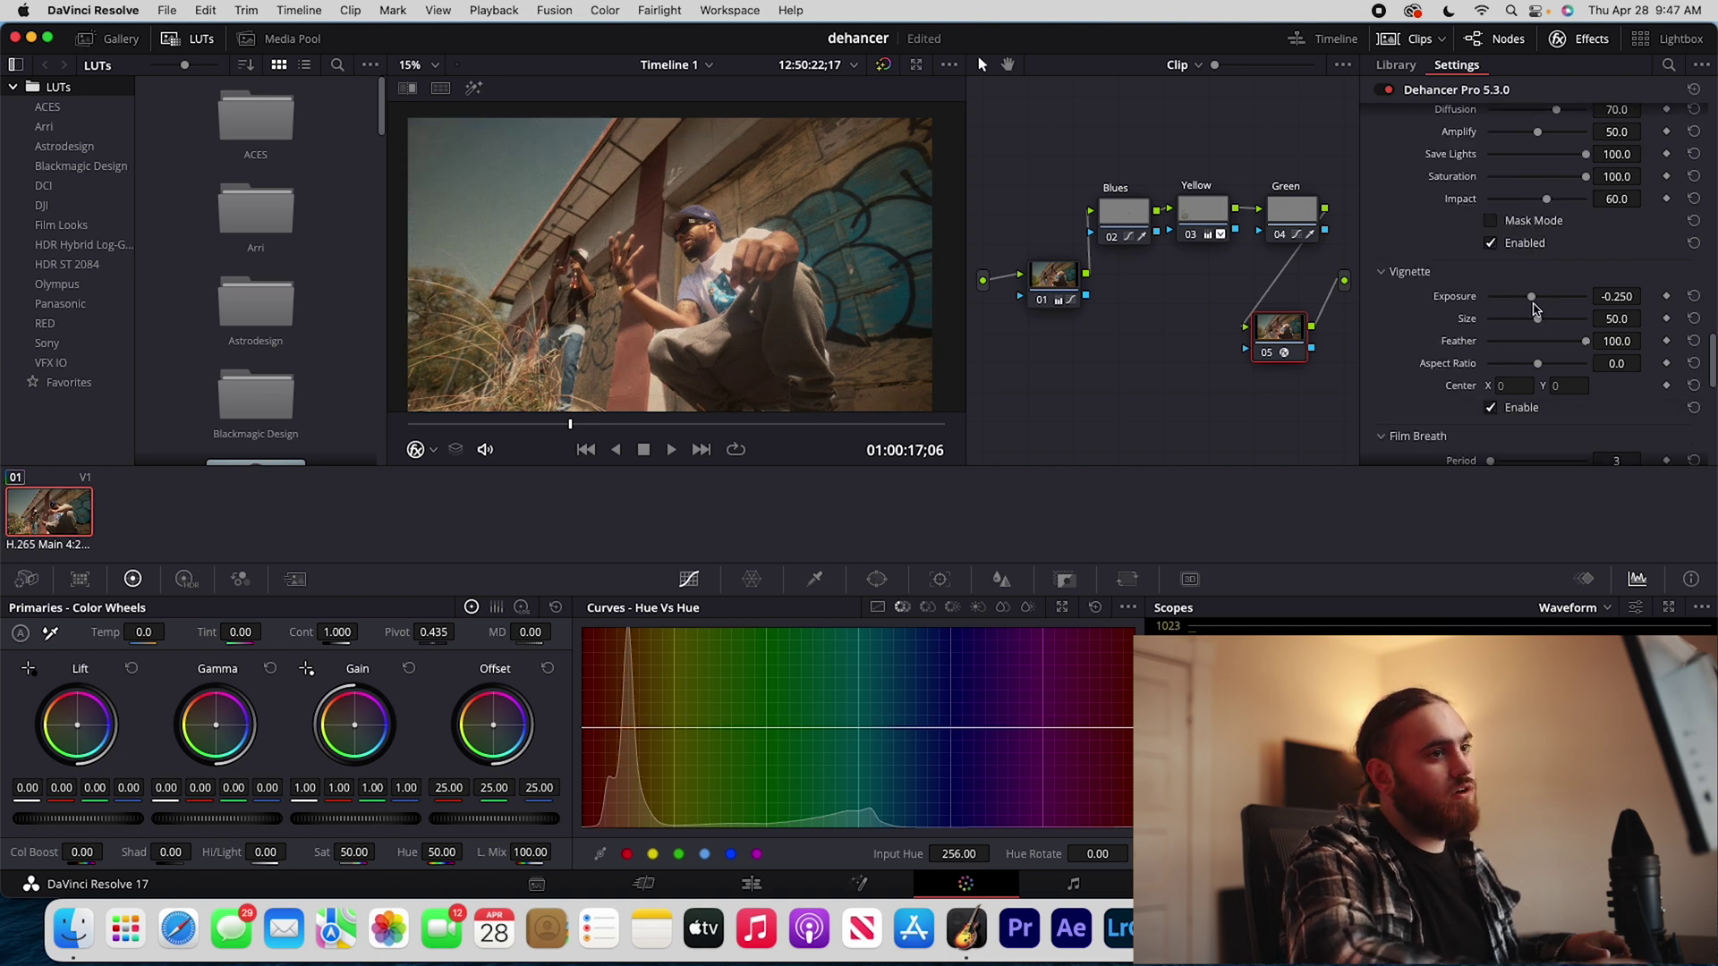
{"action": "left_click_drag", "start_coordinate": [1586, 341], "coordinate": [1489, 341]}
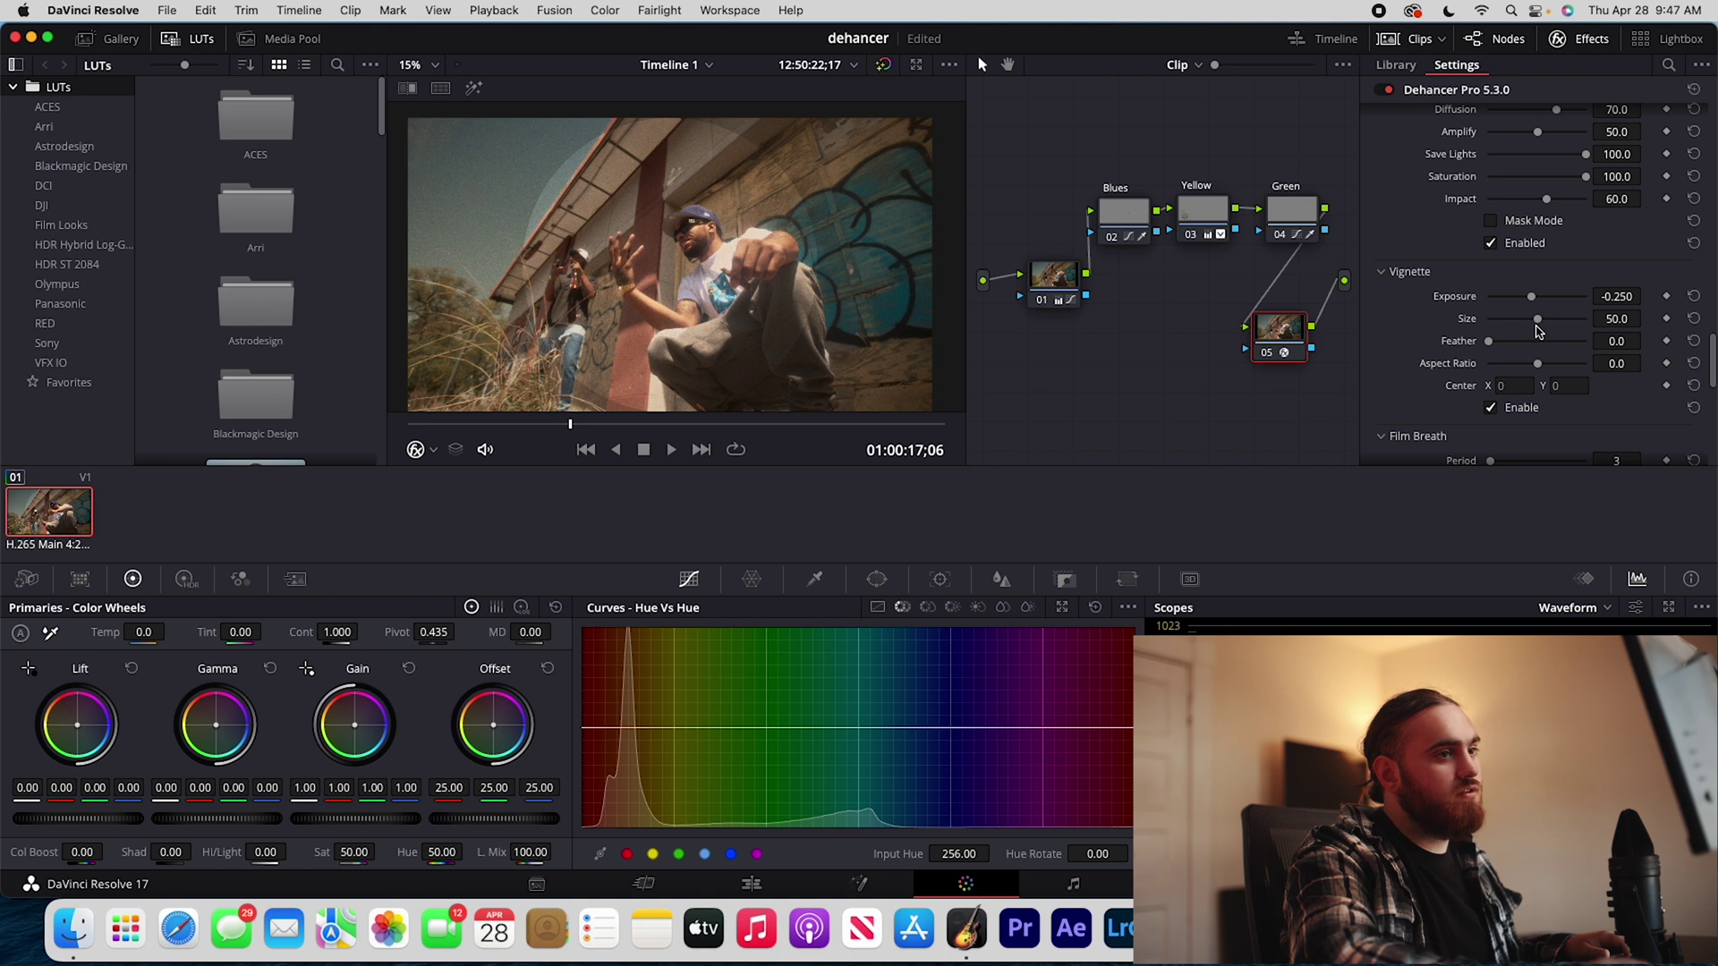
{"action": "mouse_move", "coordinate": [1539, 319]}
{"action": "left_mouse_down"}
{"action": "mouse_move", "coordinate": [1575, 321]}
{"action": "mouse_move", "coordinate": [1515, 345]}
{"action": "mouse_move", "coordinate": [1593, 344]}
{"action": "mouse_move", "coordinate": [1511, 301]}
{"action": "mouse_move", "coordinate": [1541, 300]}
{"action": "left_mouse_up"}
{"action": "scroll", "coordinate": [1432, 358], "scroll_direction": "down", "scroll_amount": 5}
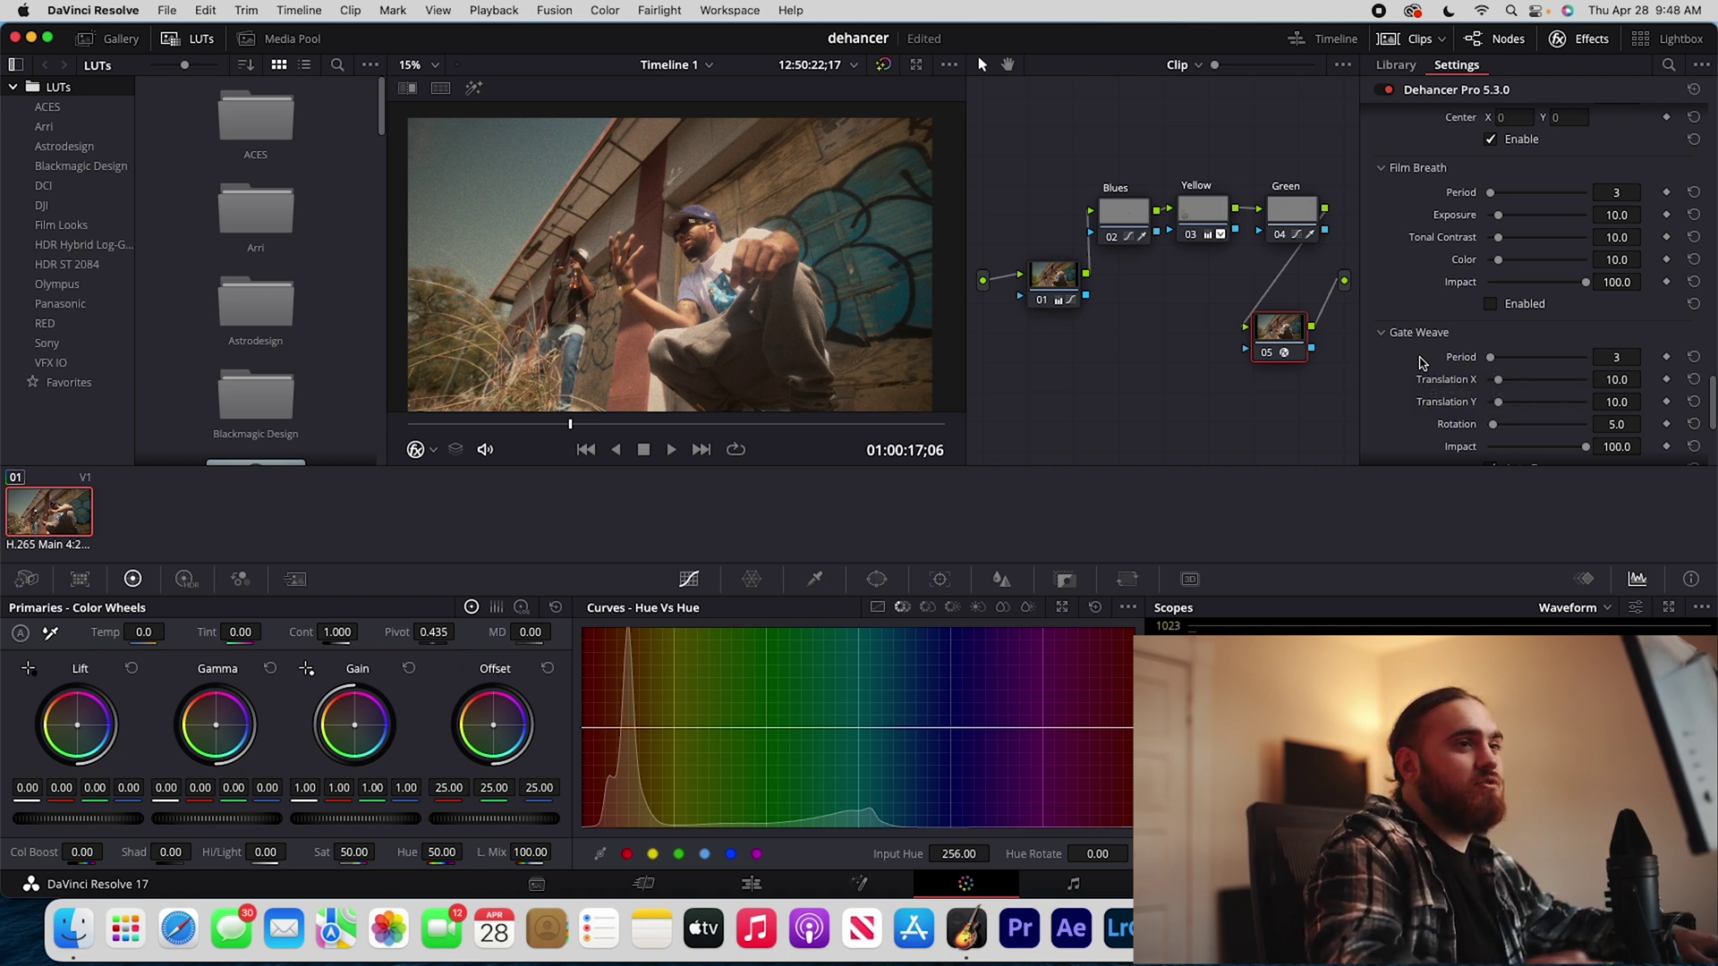
{"action": "scroll", "coordinate": [1419, 353], "scroll_direction": "down", "scroll_amount": 1}
{"action": "scroll", "coordinate": [1410, 345], "scroll_direction": "down", "scroll_amount": 5}
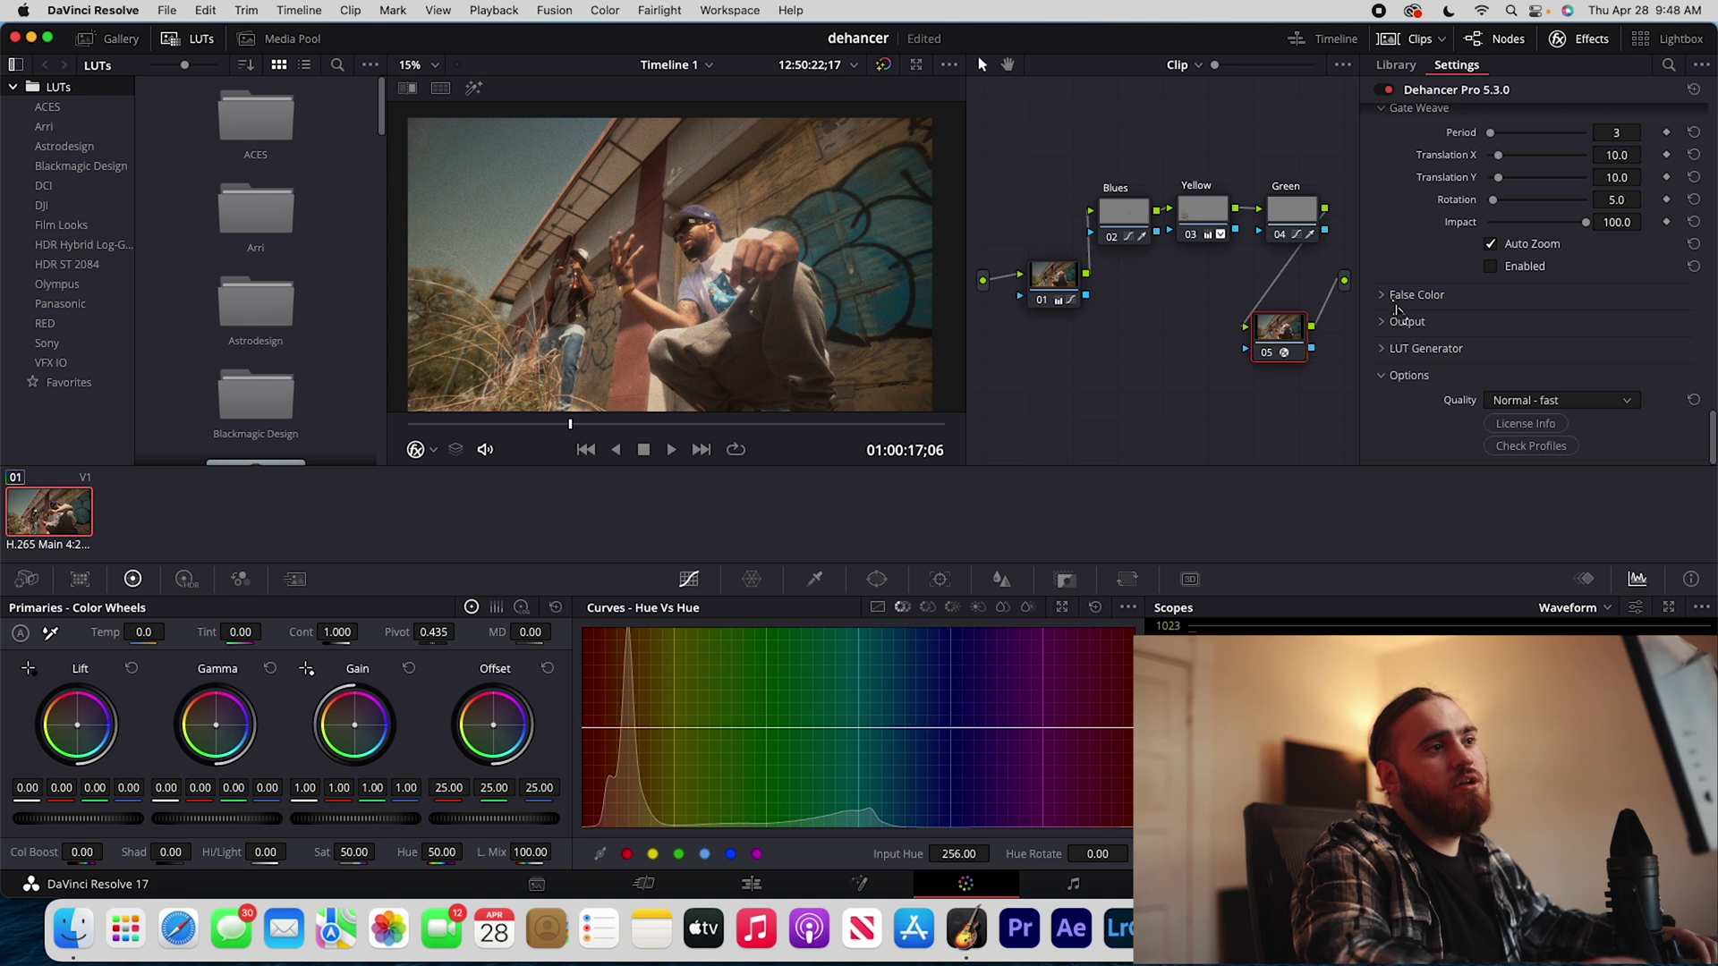
{"action": "scroll", "coordinate": [1396, 376], "scroll_direction": "down", "scroll_amount": 2}
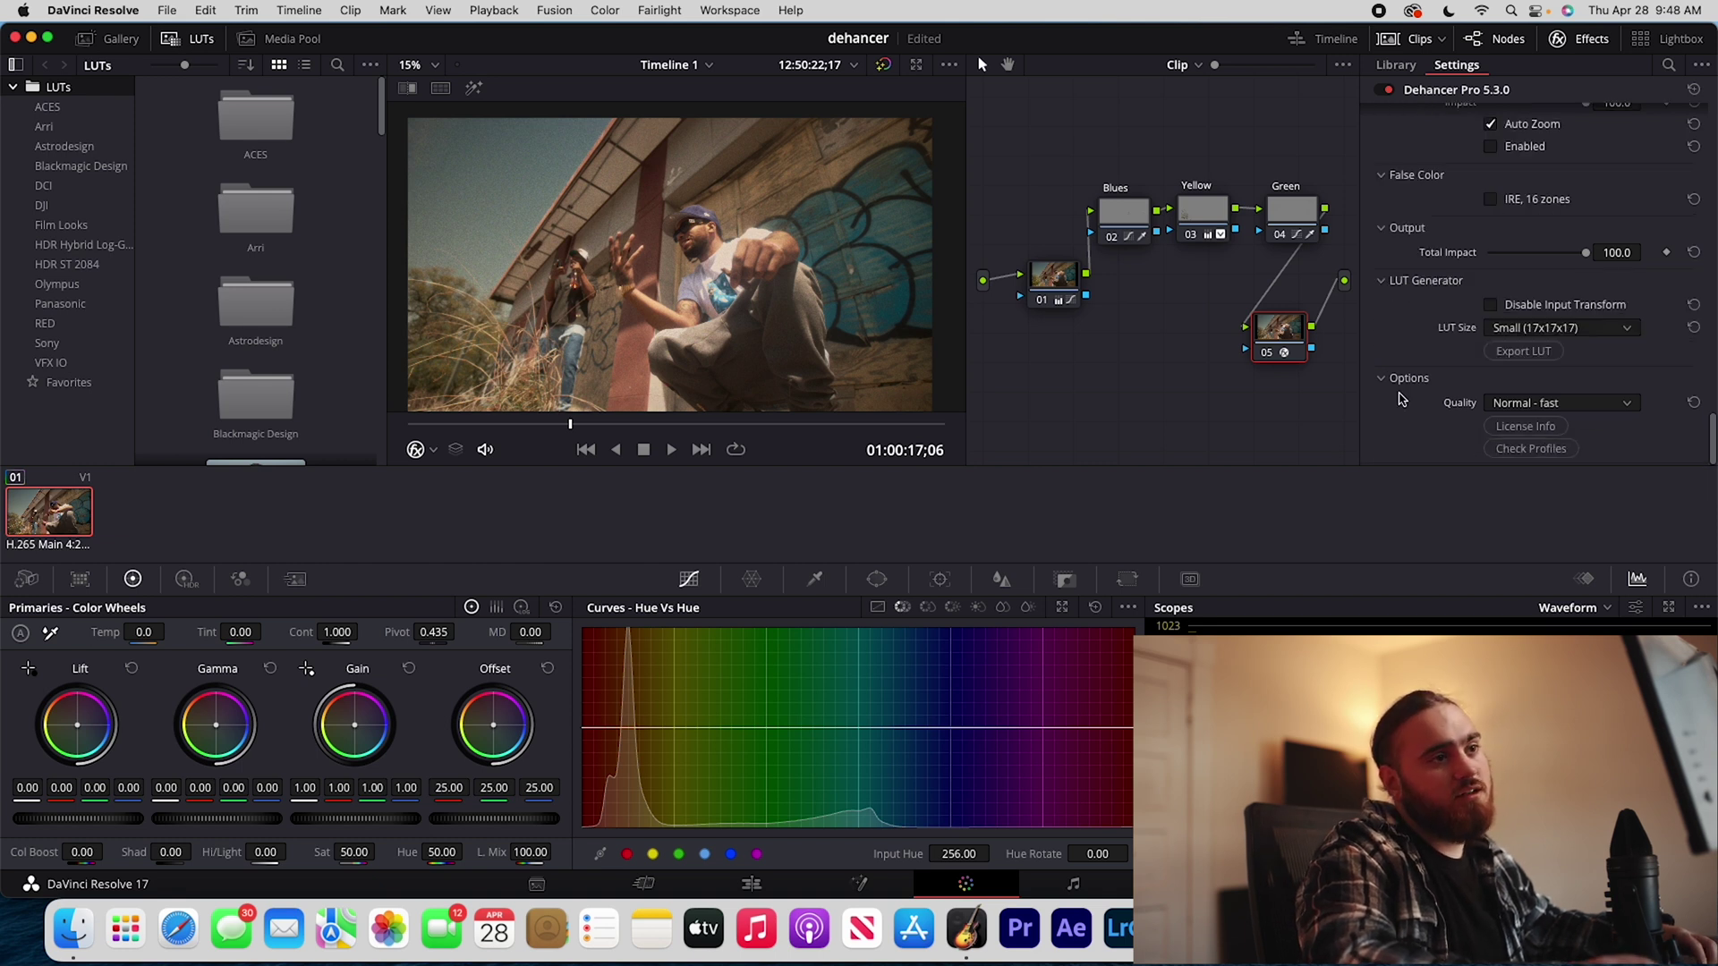